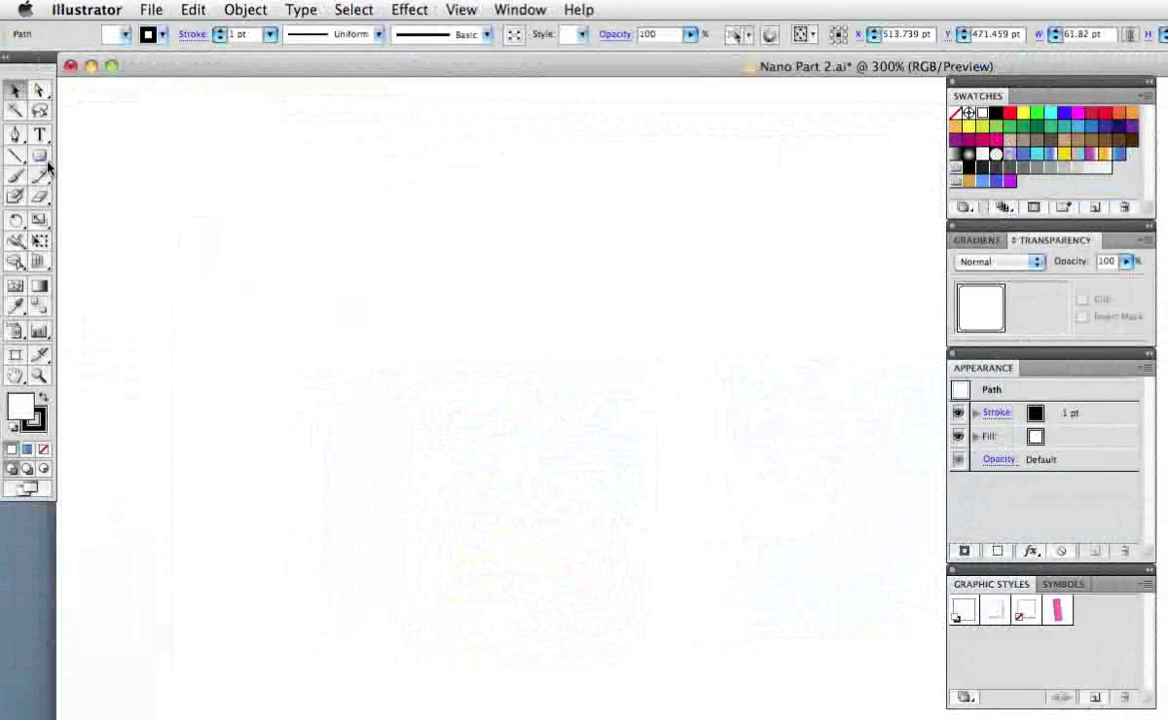
# - Create a 64 × 64 pt rounded rectangle with a 5 pt corner radius
pyautogui.click(375, 272)
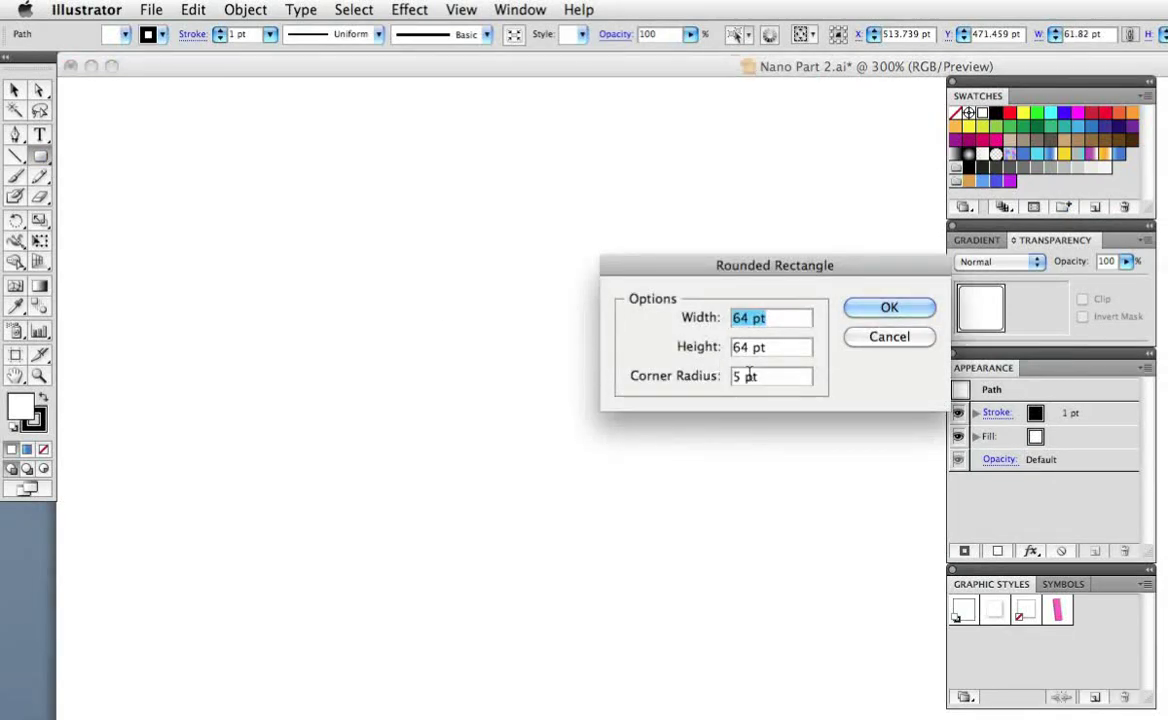
pyautogui.click(884, 308)
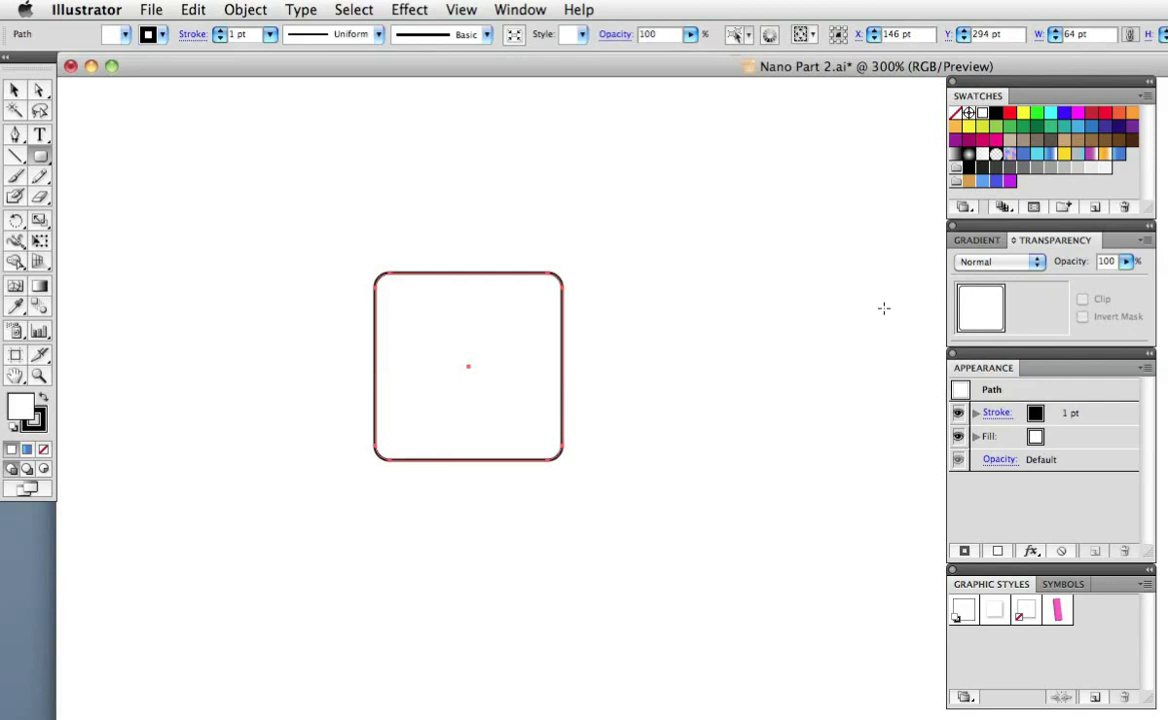
# - Set the square's stroke to None
pyautogui.press('v')
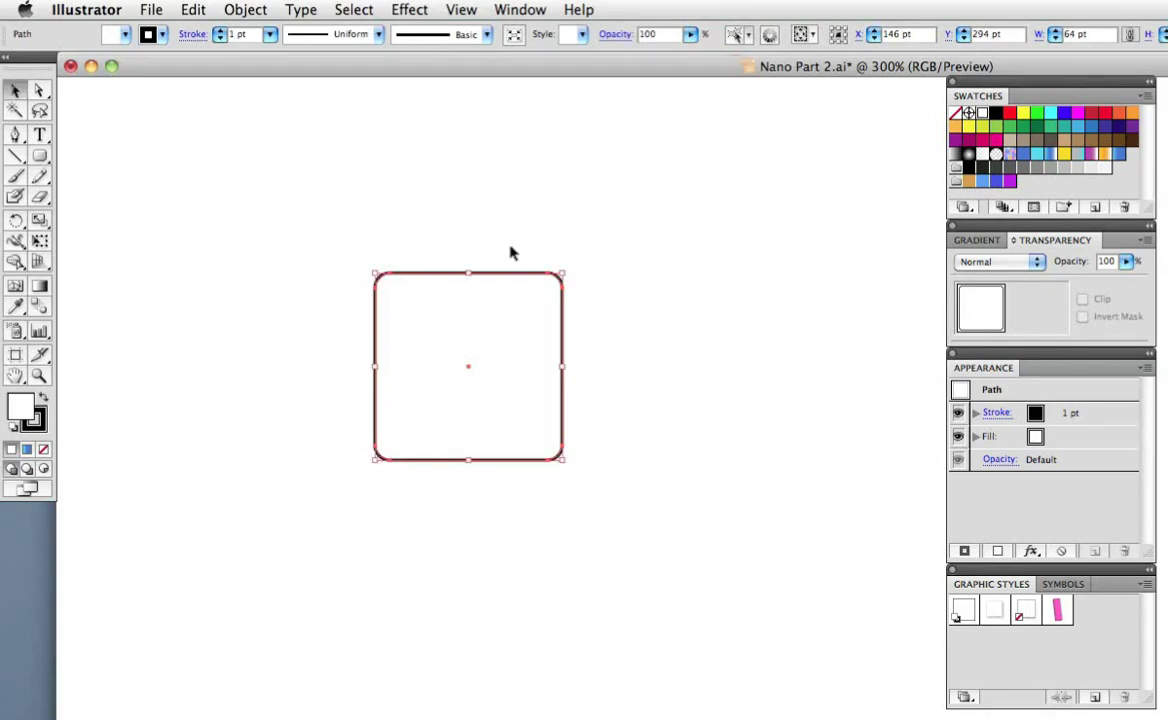
pyautogui.press('x')
pyautogui.press('/')
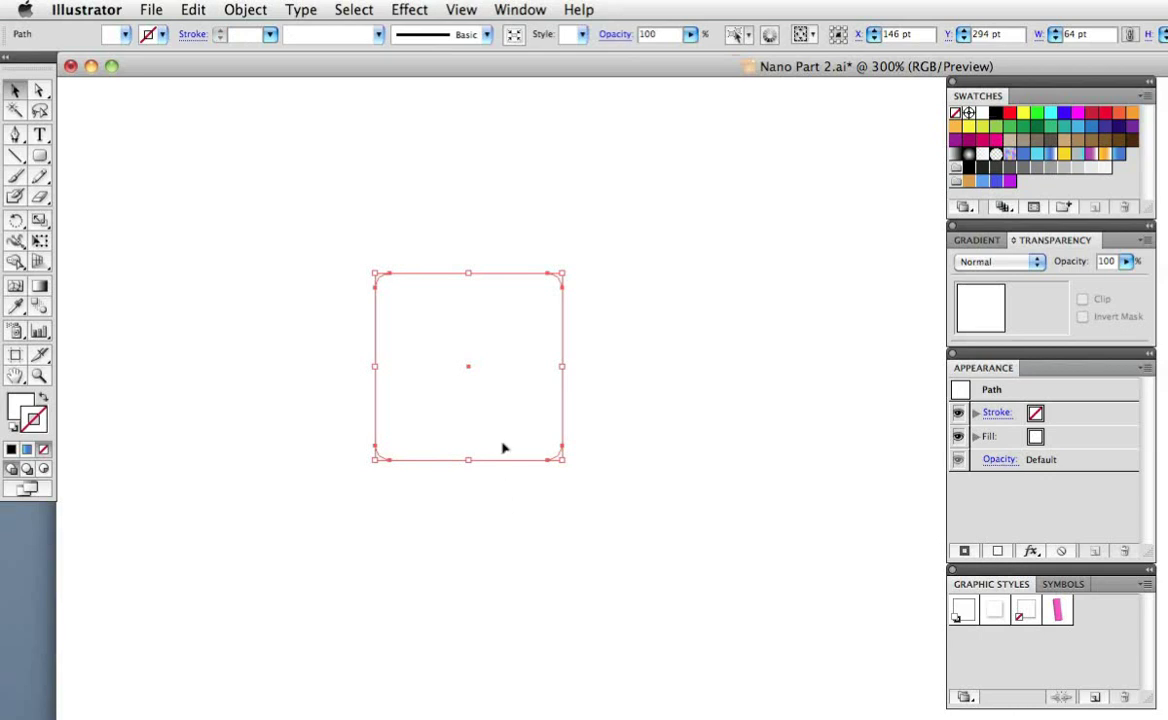
# - Fill the square with a vertical blue gradient, dark blue at top, light cyan at bottom
pyautogui.press('x')
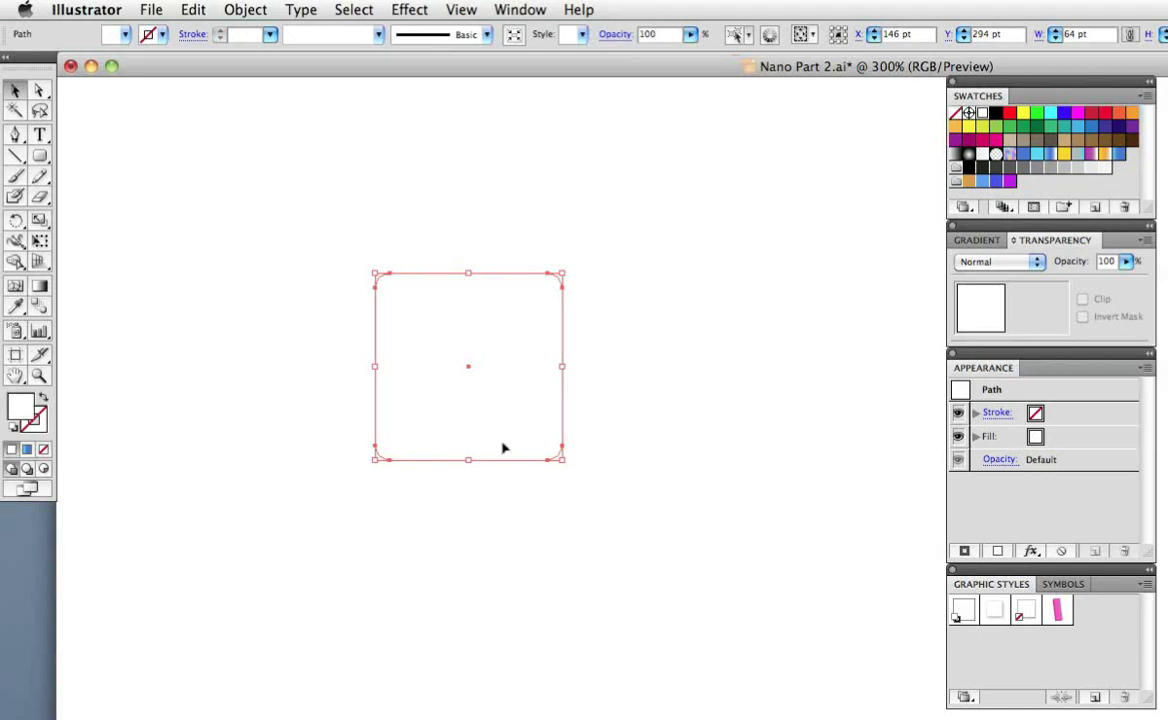
pyautogui.click(1117, 155)
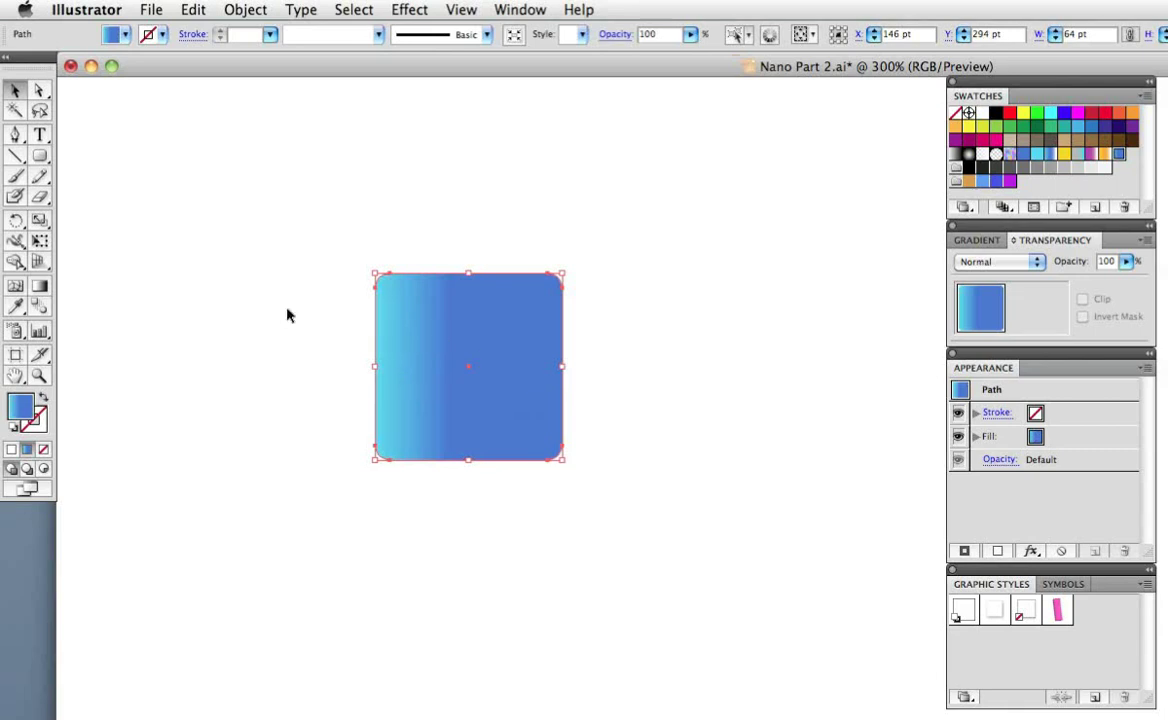
pyautogui.click(40, 286)
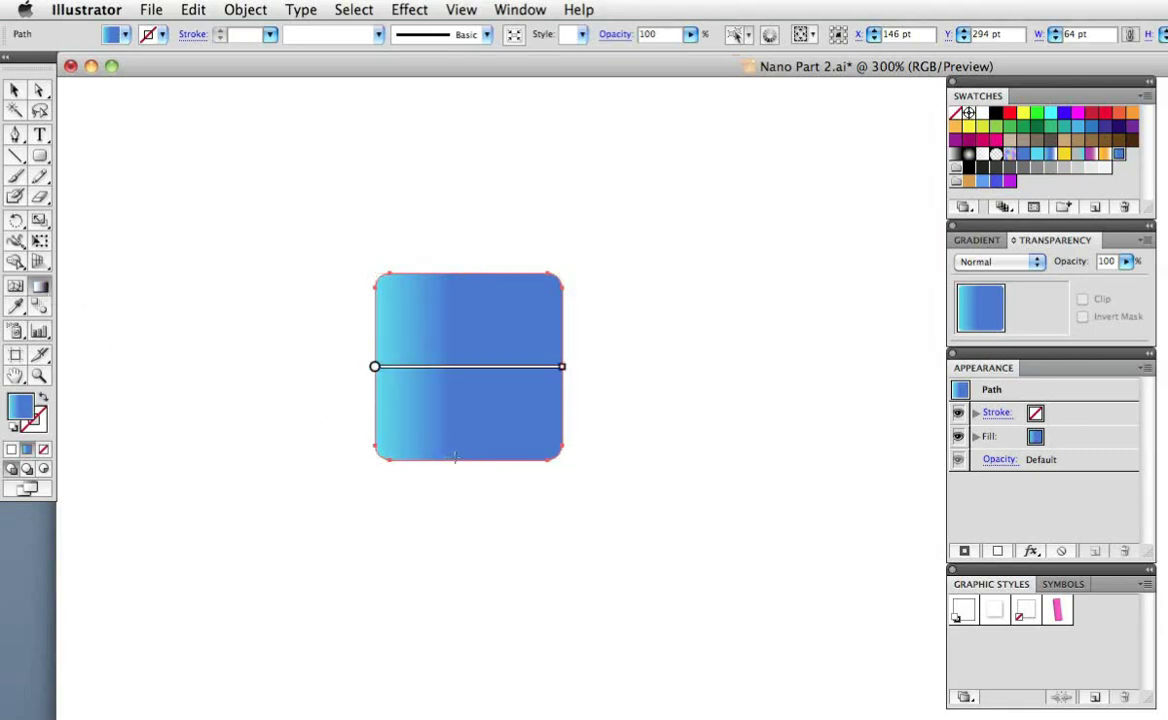
pyautogui.moveTo(470, 460); pyautogui.dragTo(470, 281)
pyautogui.moveTo(472, 386)
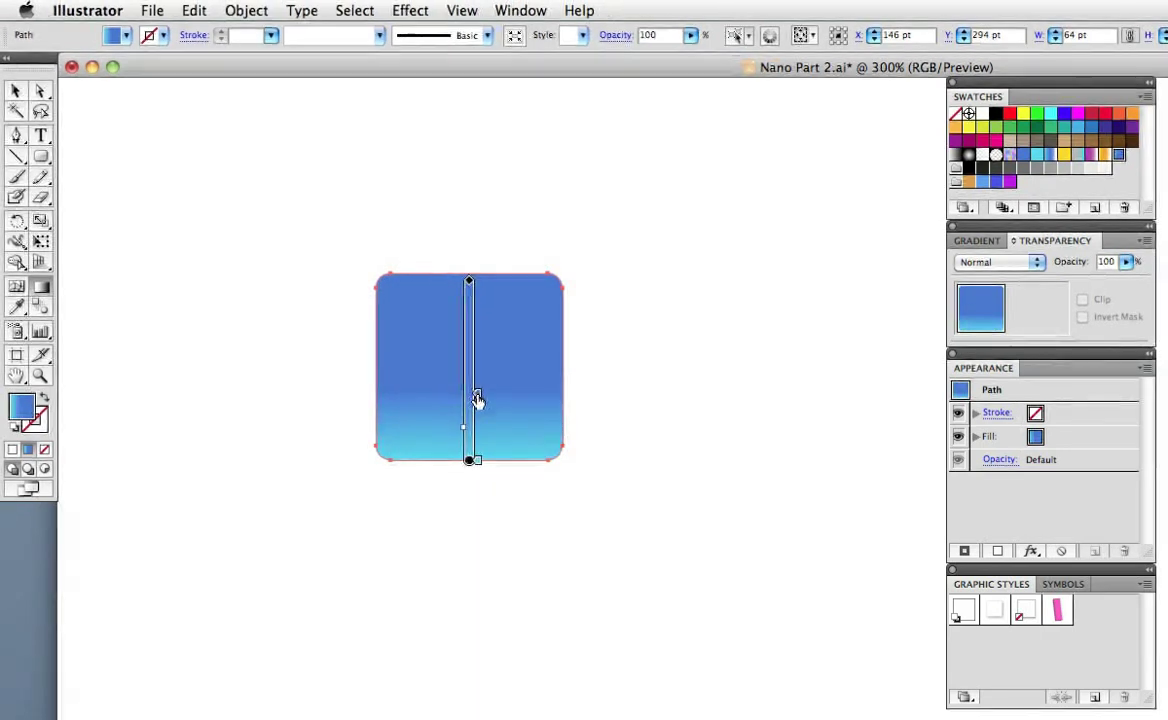
pyautogui.moveTo(478, 386)
pyautogui.mouseDown()
pyautogui.moveTo(477, 365)
pyautogui.moveTo(463, 432)
pyautogui.mouseUp()
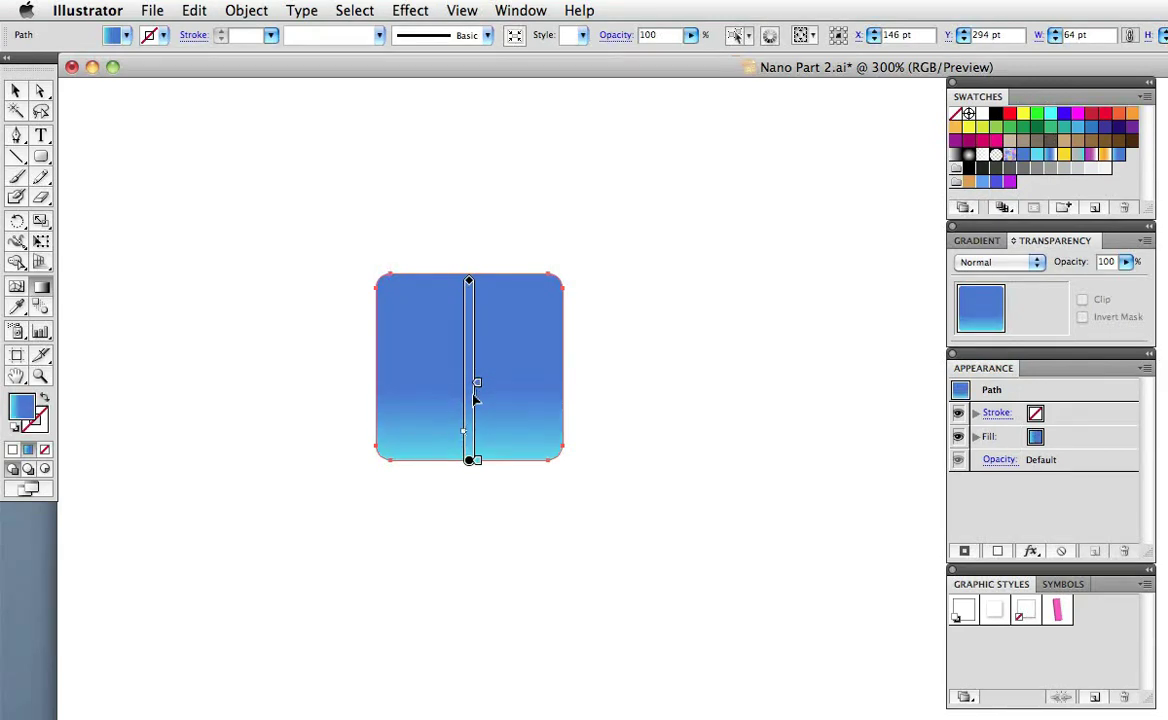
pyautogui.press('v')
pyautogui.click(667, 405)
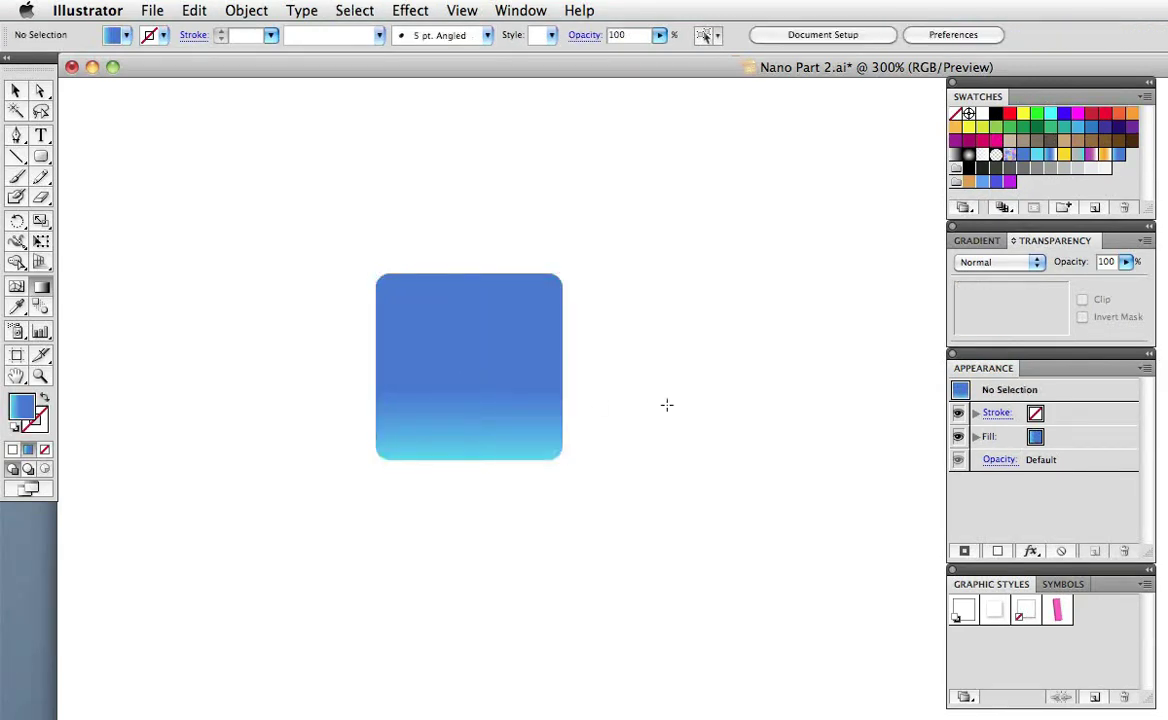
# - Add a near-white top gradient stop at about 94% and move the midpoint to 73%
pyautogui.press('super+a')
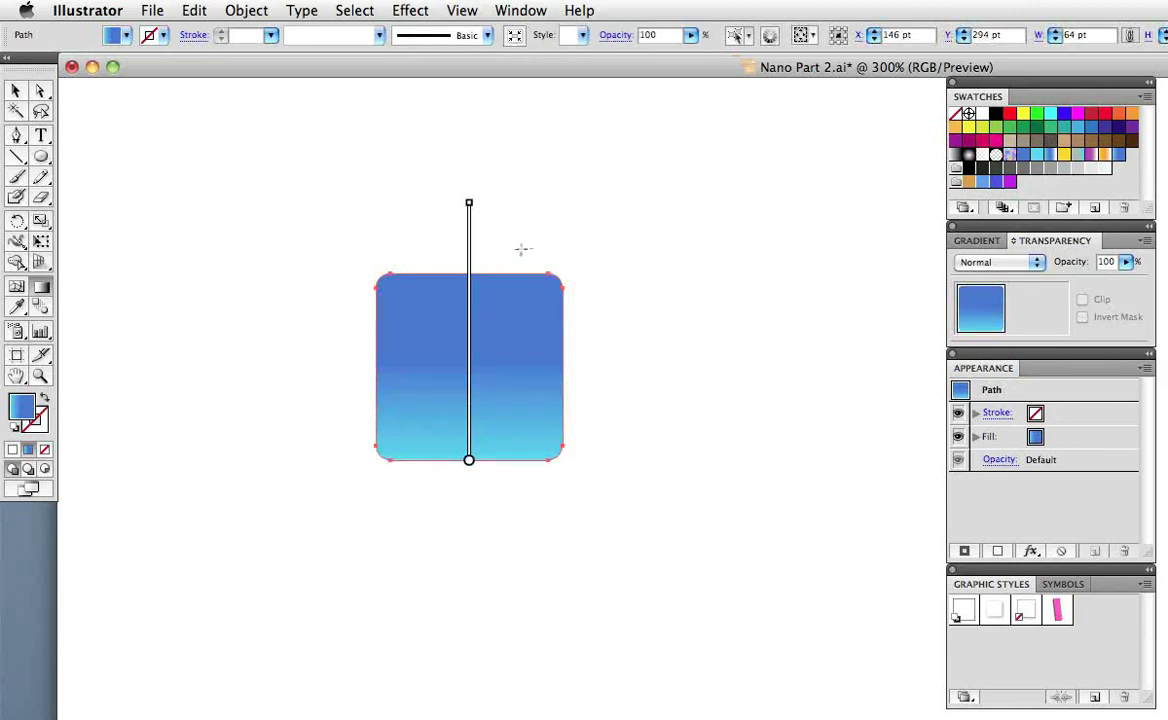
pyautogui.click(975, 248)
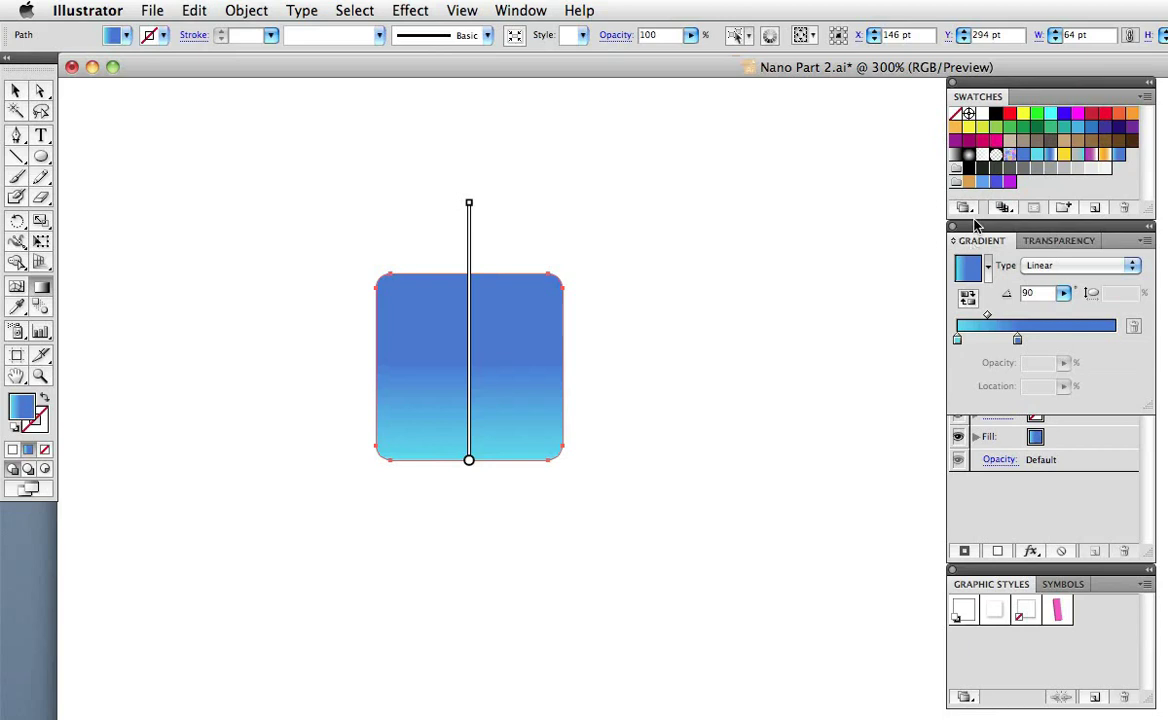
pyautogui.click(1115, 331)
pyautogui.moveTo(472, 205)
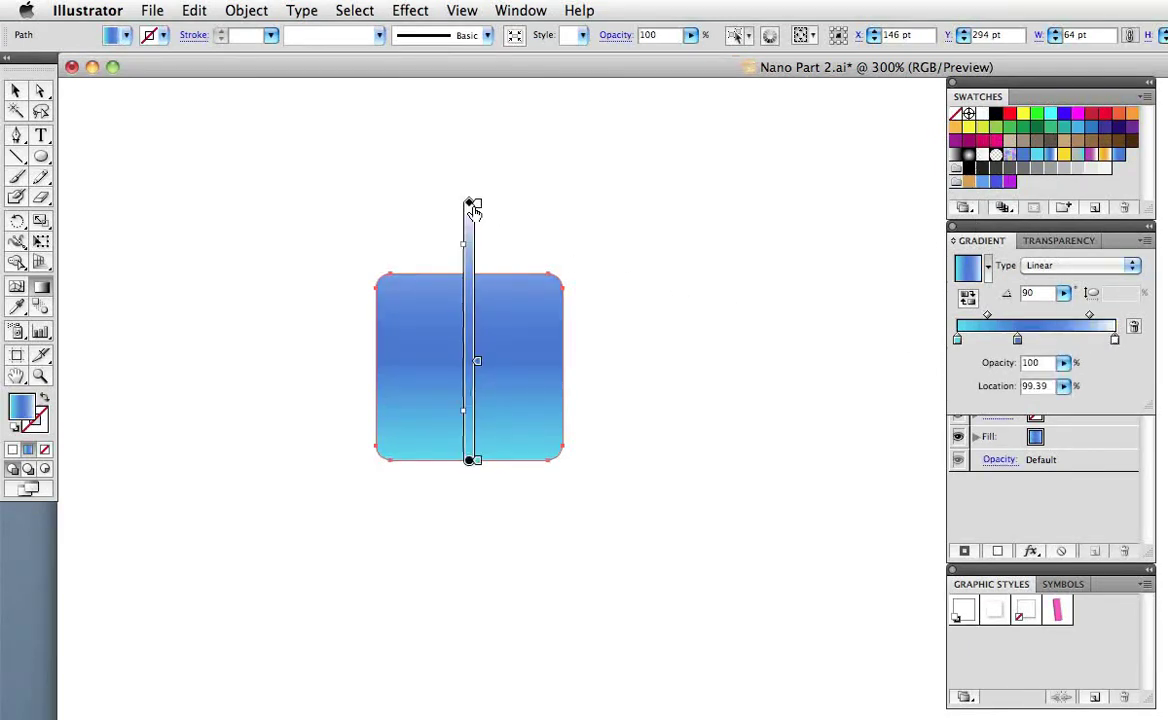
pyautogui.moveTo(477, 224); pyautogui.dragTo(477, 220)
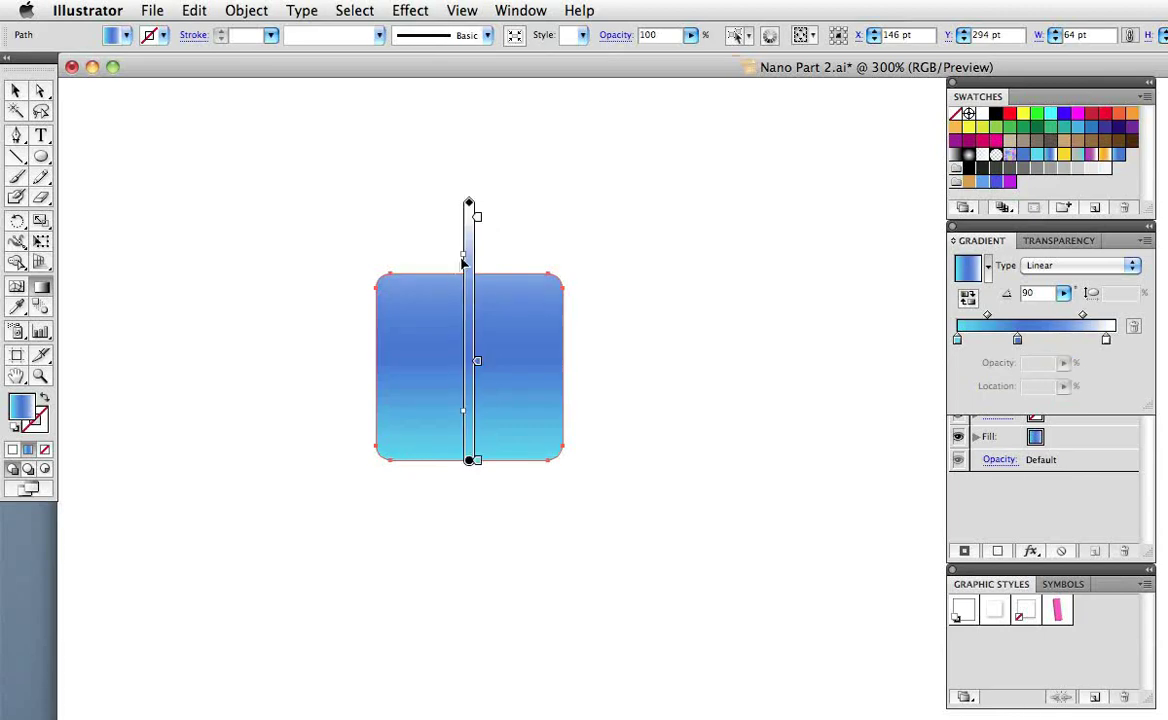
pyautogui.moveTo(464, 274); pyautogui.dragTo(465, 276)
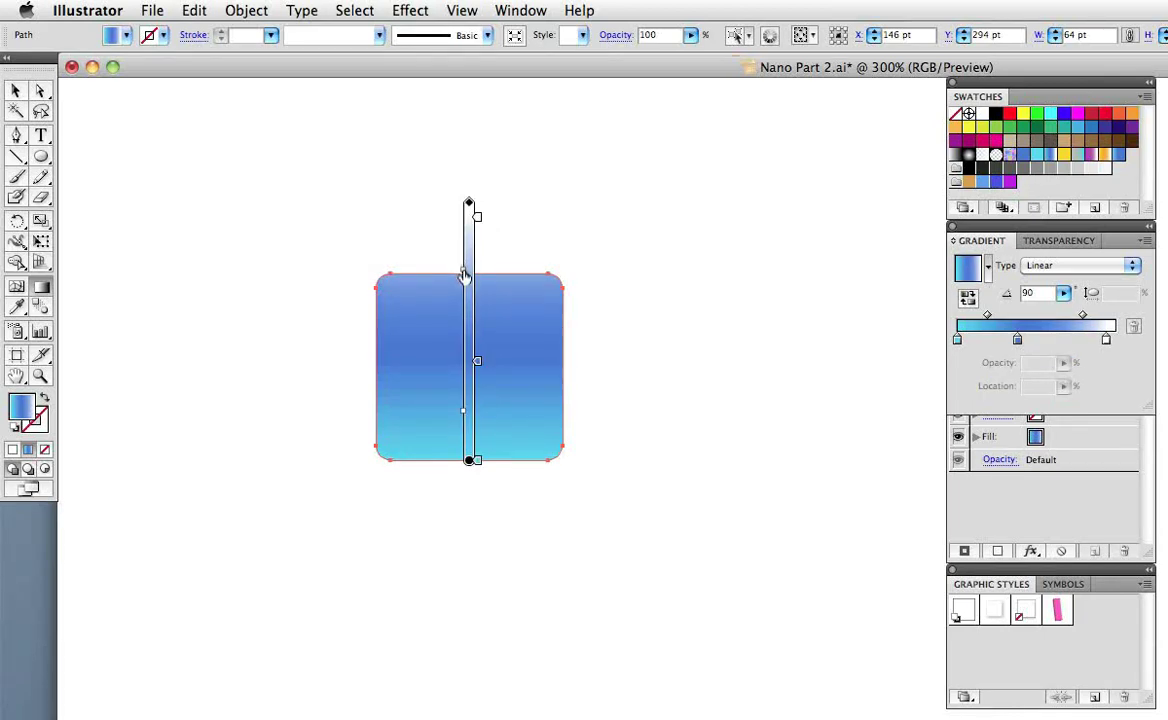
pyautogui.keyDown('super'); pyautogui.click(685, 312); pyautogui.keyUp('super')
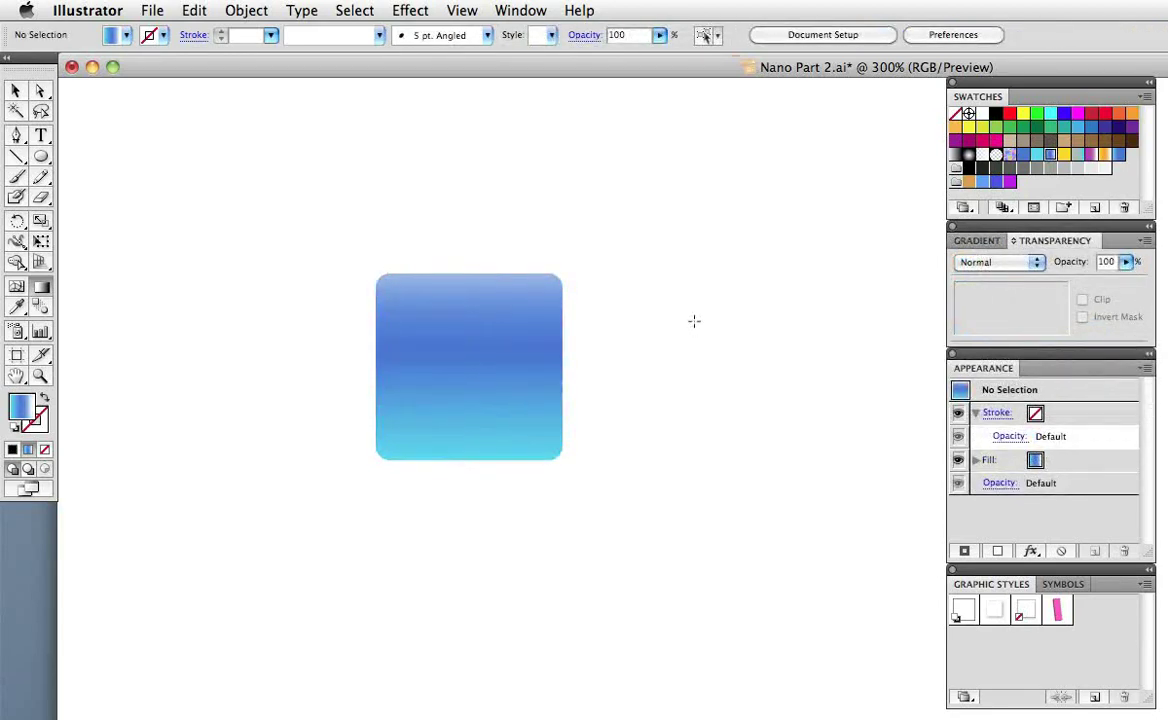
# - Apply a white Inner Glow to the square: Screen, 40% opacity, 3 pt blur, Edge
pyautogui.press('v')
pyautogui.click(497, 429)
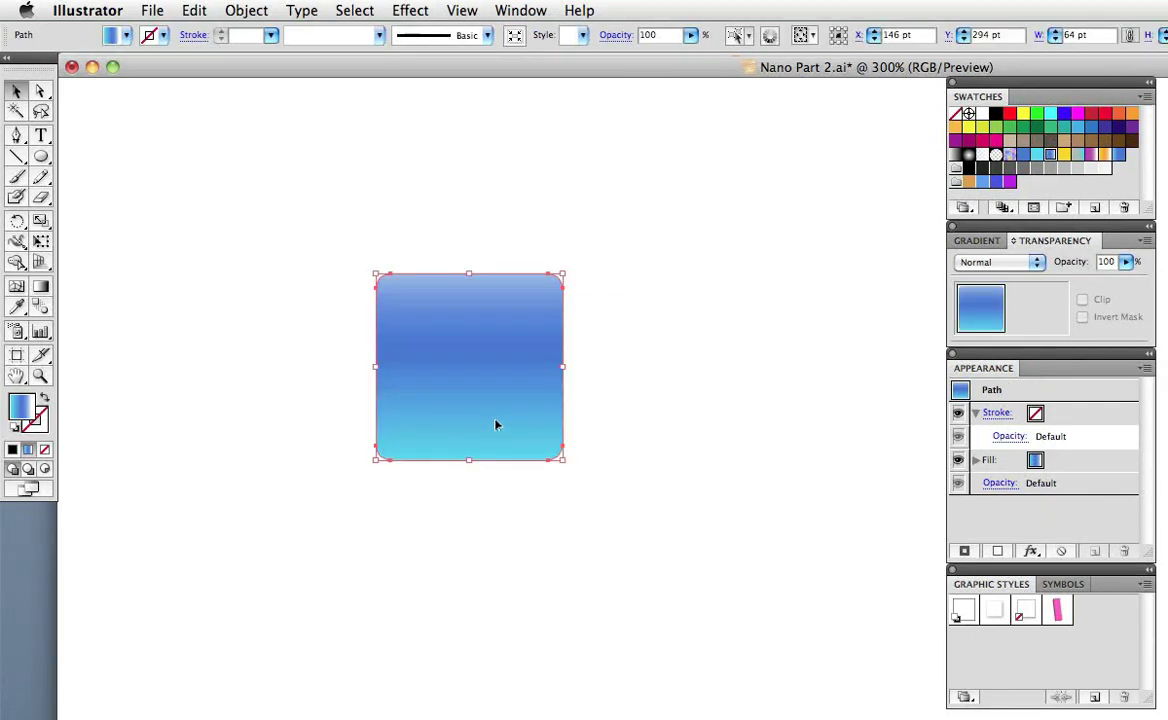
pyautogui.click(412, 11)
pyautogui.moveTo(511, 279)
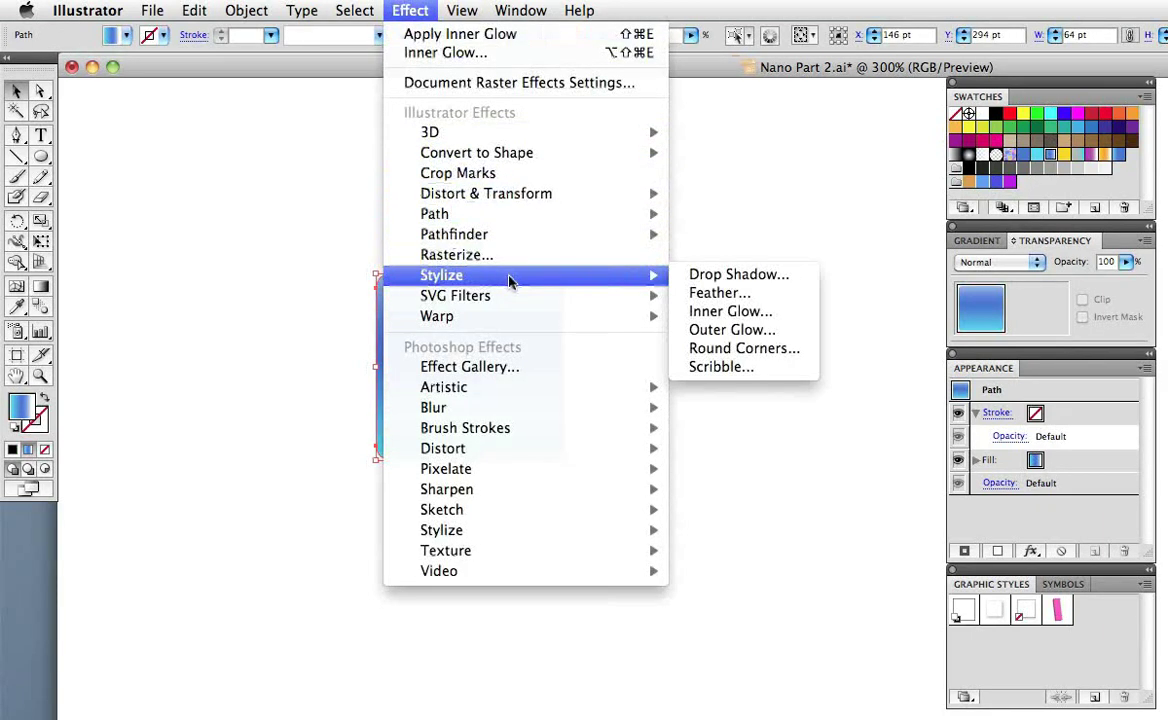
pyautogui.click(779, 316)
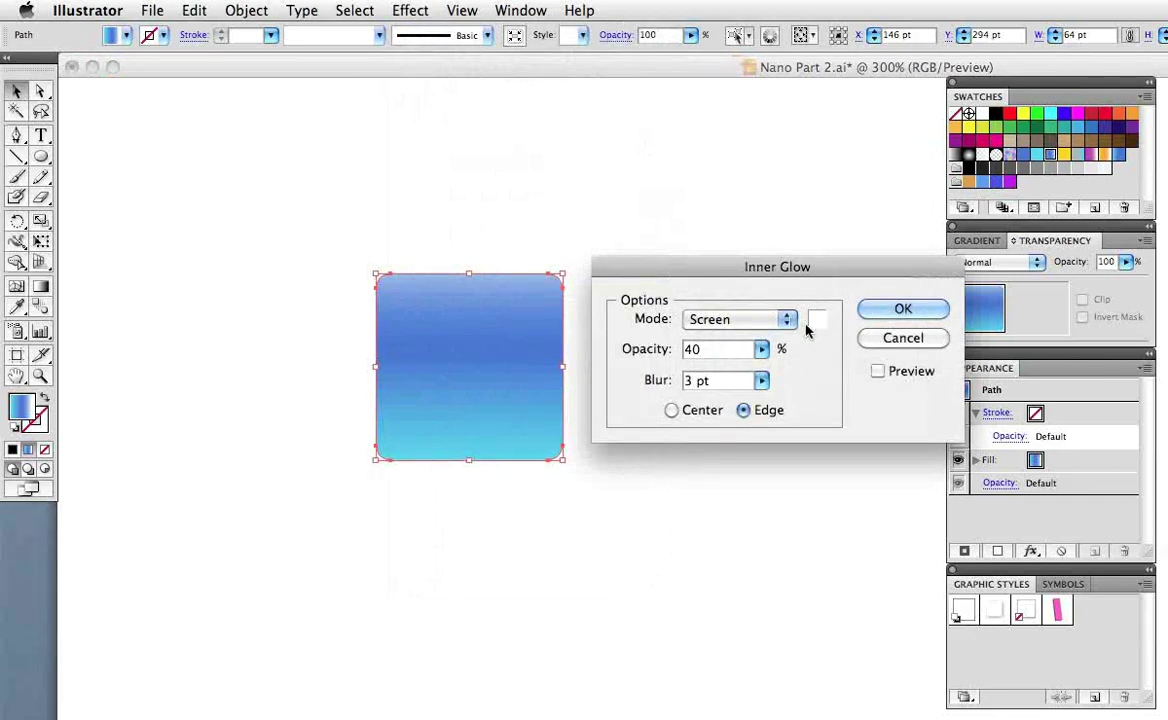
pyautogui.click(790, 320)
pyautogui.click(793, 322)
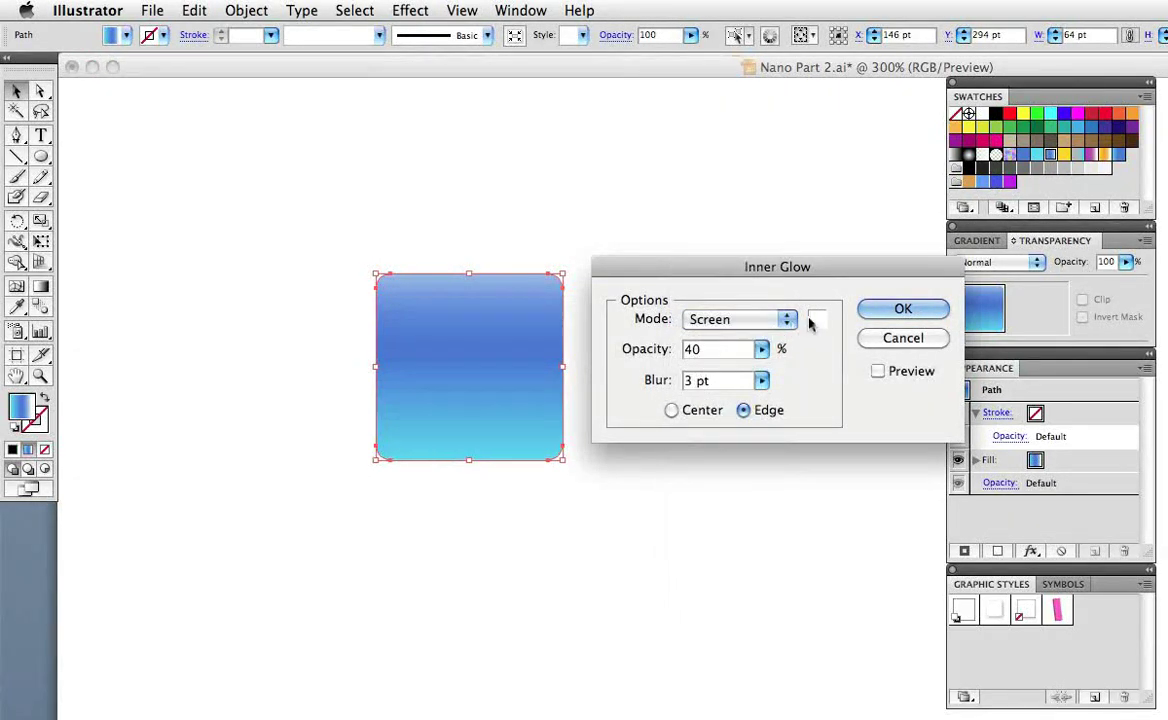
pyautogui.click(816, 319)
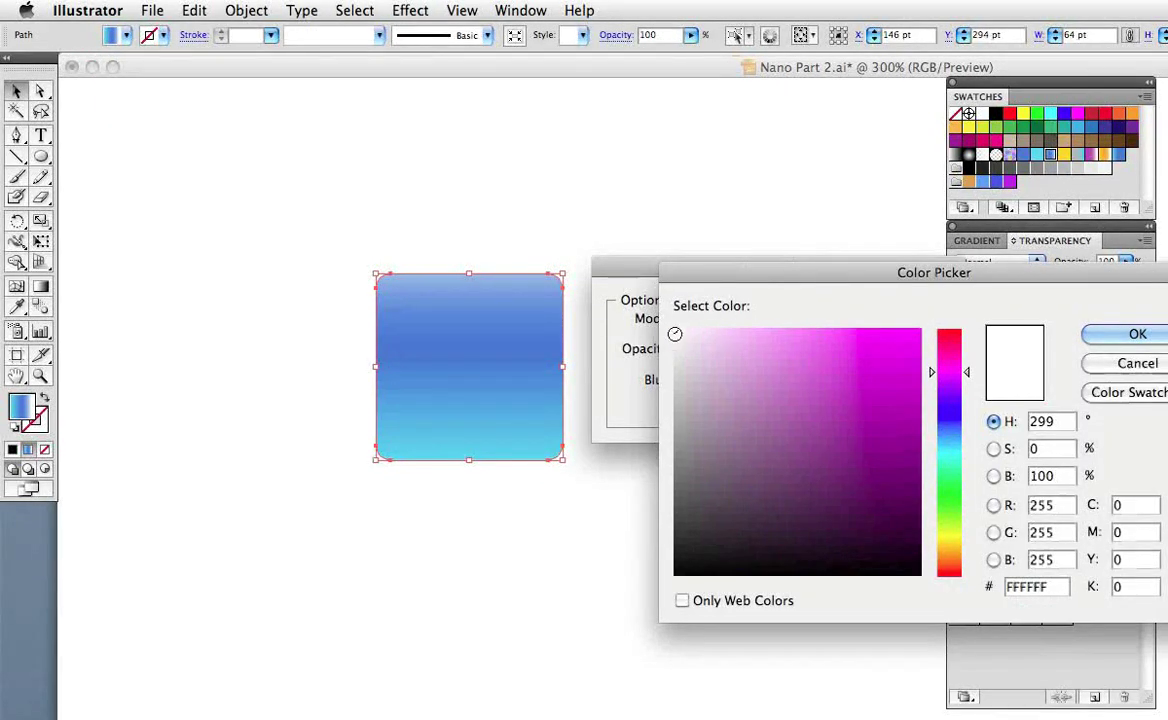
pyautogui.click(1120, 338)
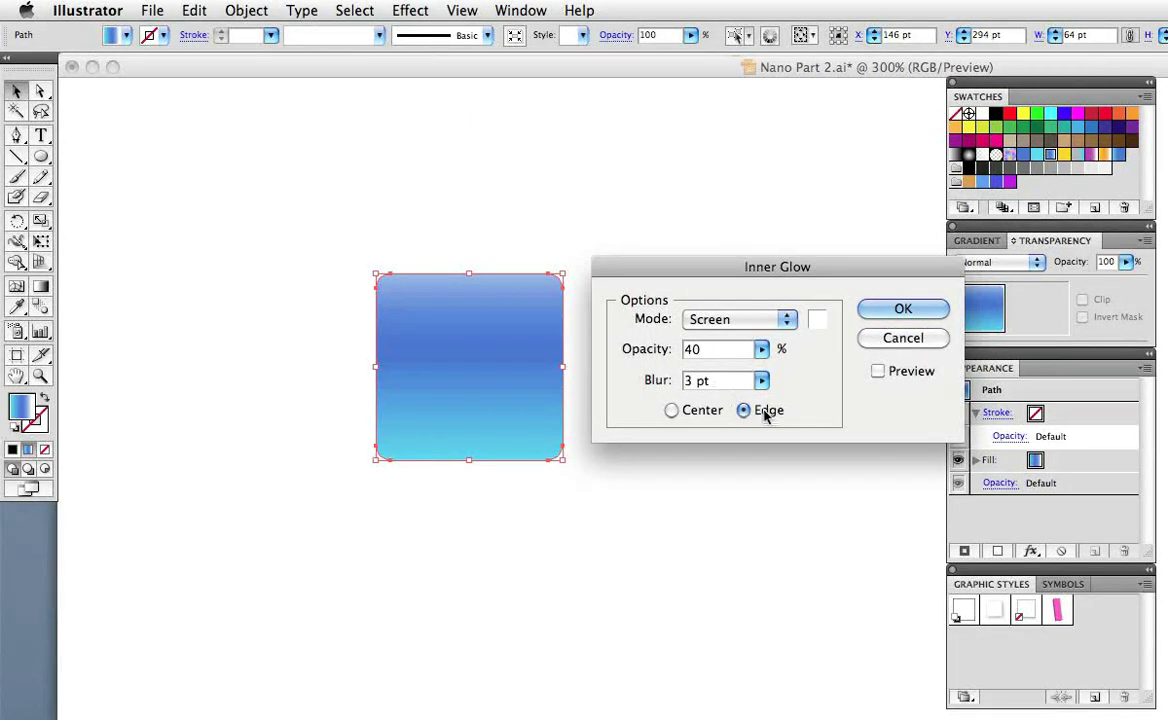
pyautogui.click(877, 372)
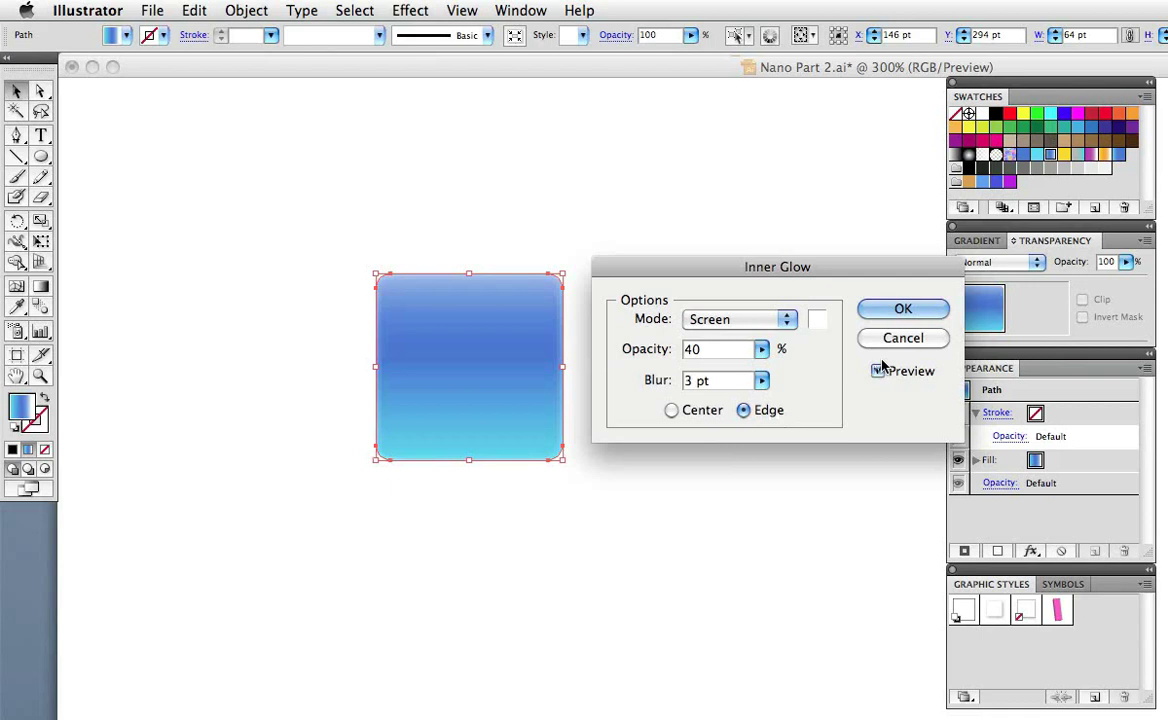
pyautogui.click(889, 310)
pyautogui.click(818, 324)
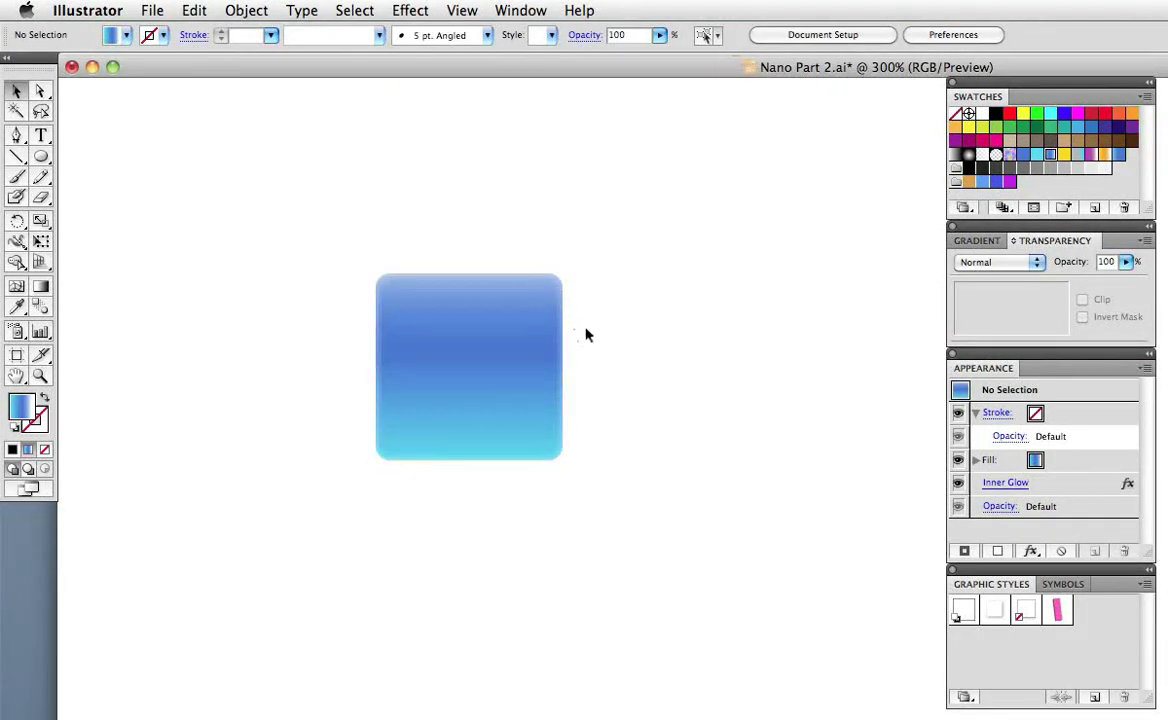
# - Set Document Raster Effects resolution to High (300 ppi)
pyautogui.click(411, 11)
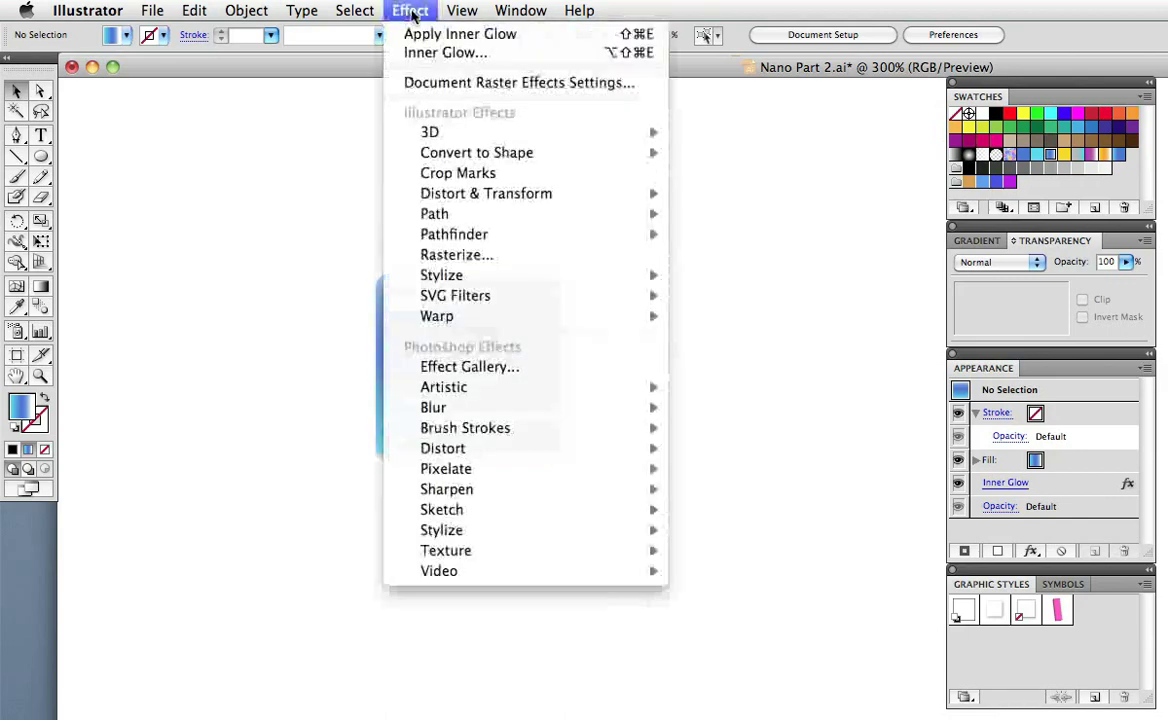
pyautogui.click(645, 93)
pyautogui.moveTo(652, 143); pyautogui.dragTo(673, 145)
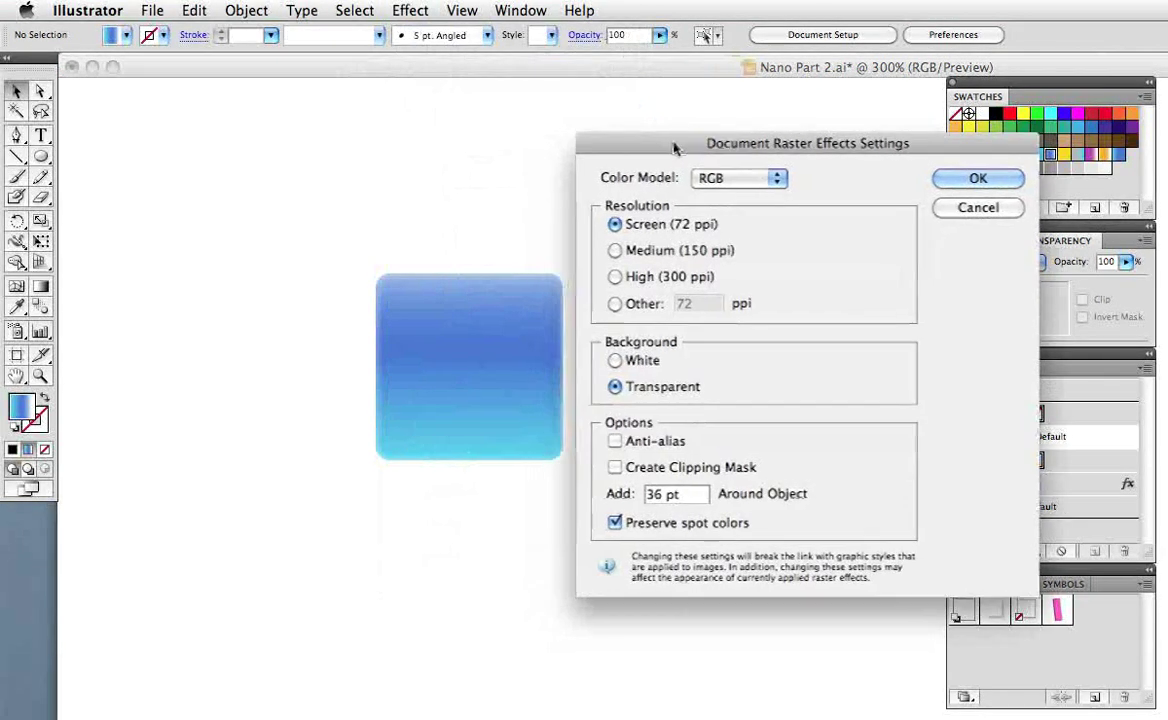
pyautogui.click(615, 251)
pyautogui.click(615, 277)
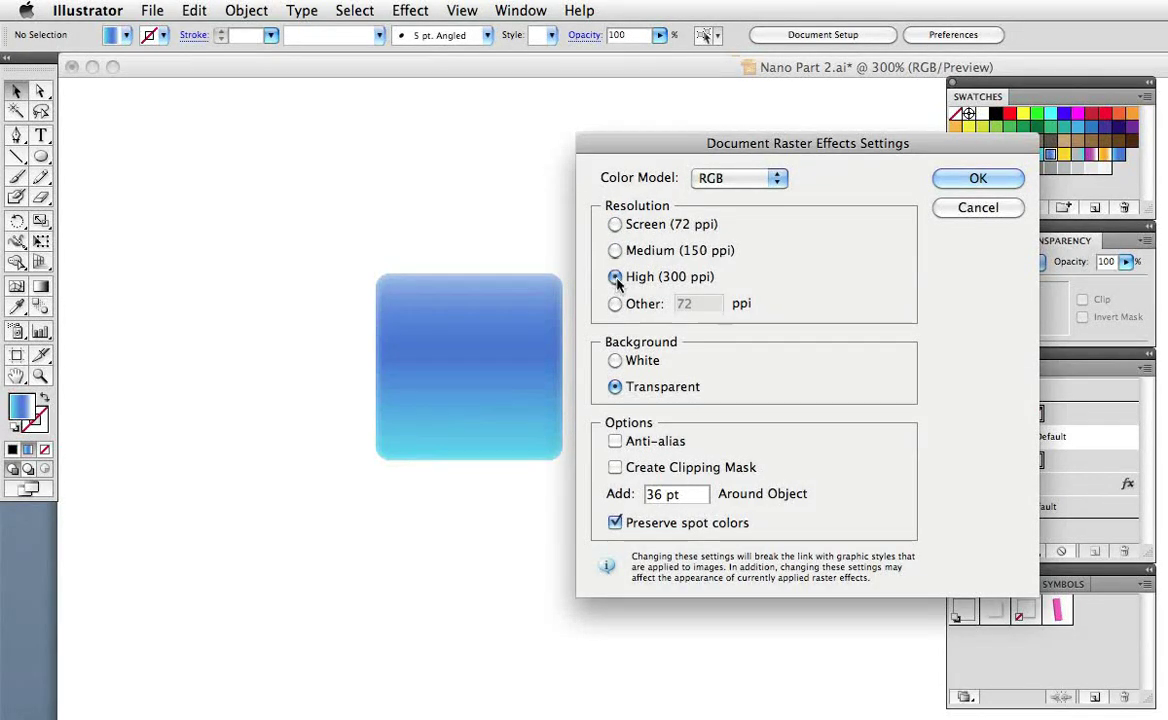
pyautogui.click(970, 178)
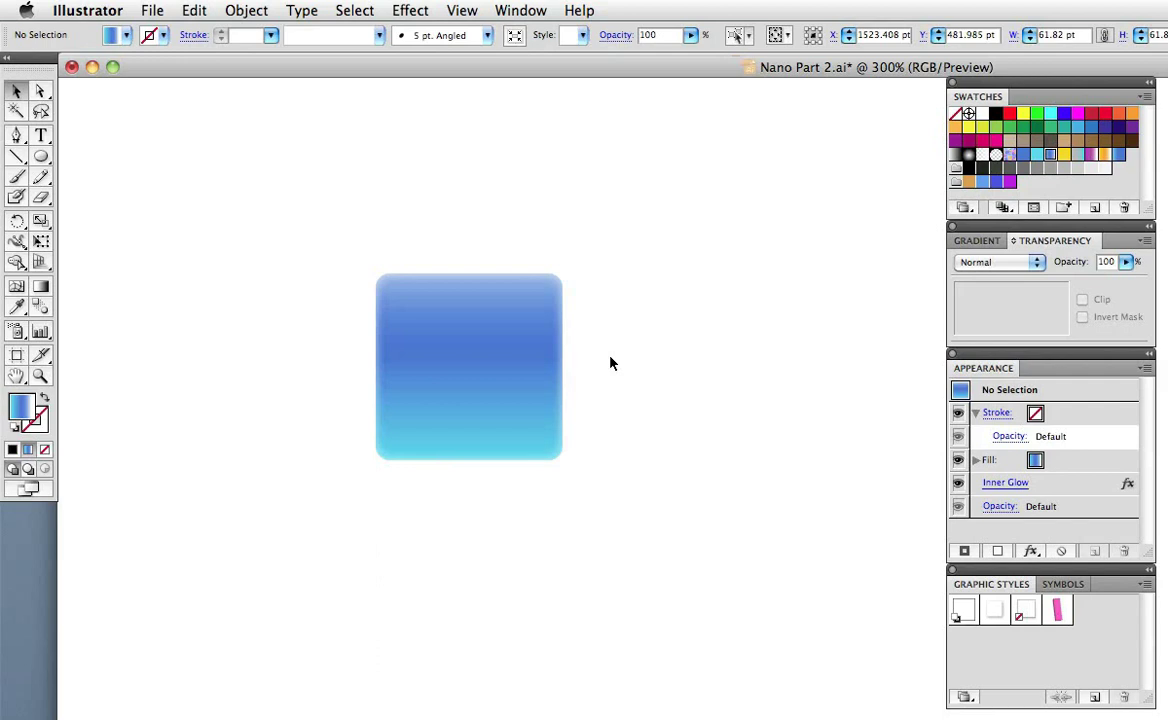
# - Draw a roughly 148.67 × 86 pt gradient ellipse over the square's top, then select both
pyautogui.press('super+F9')
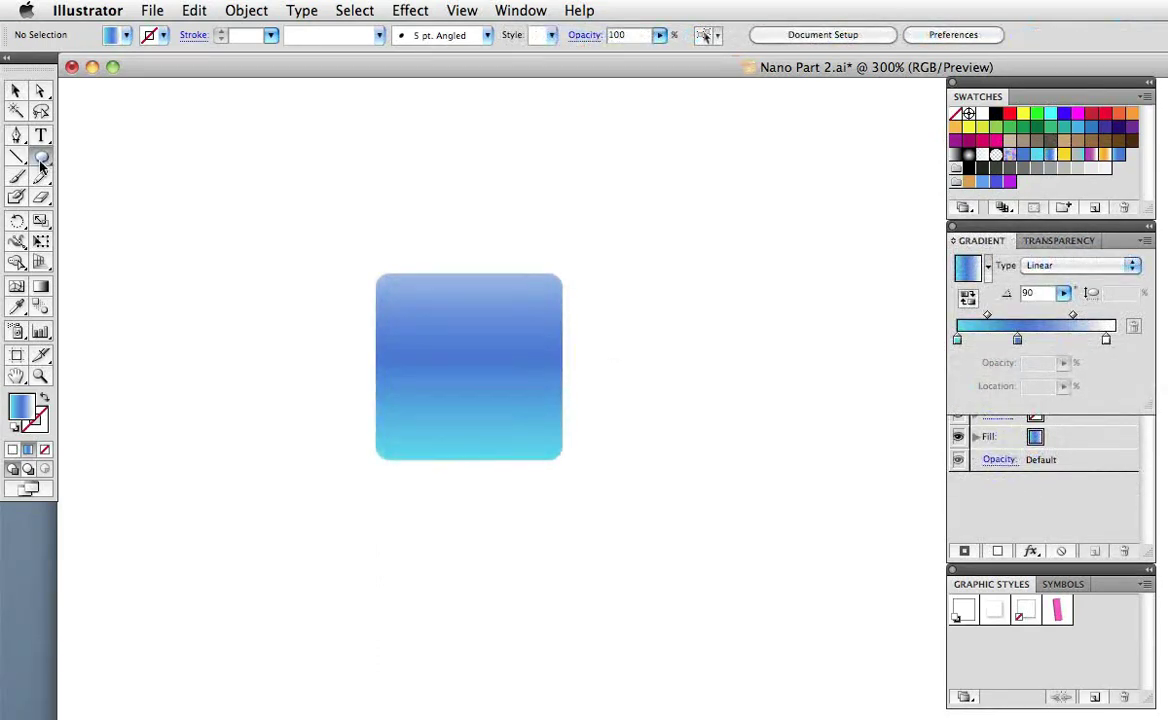
pyautogui.click(42, 161)
pyautogui.click(470, 12)
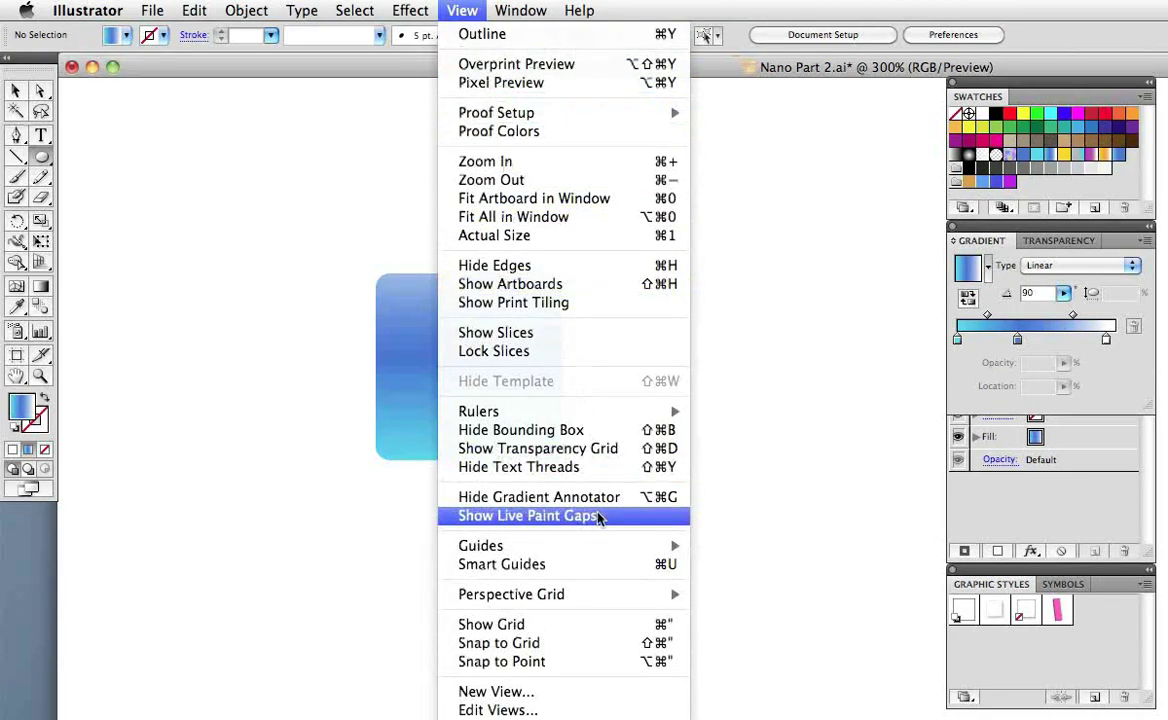
pyautogui.click(598, 565)
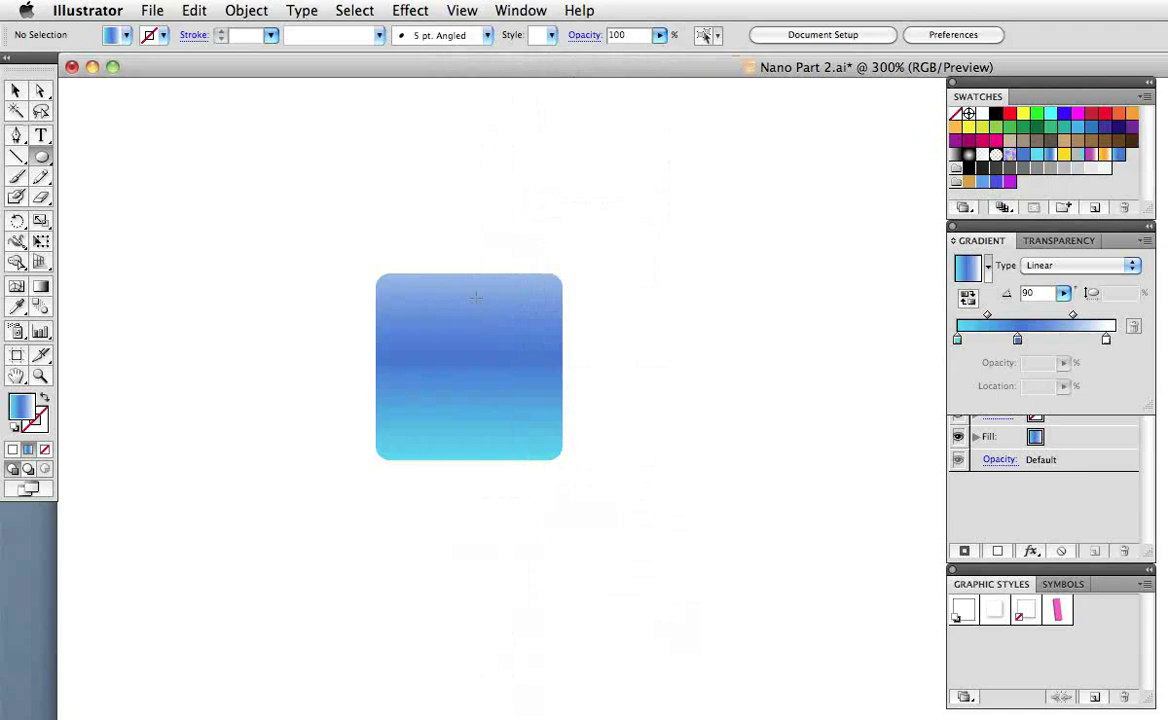
pyautogui.moveTo(469, 367)
pyautogui.mouseDown()
pyautogui.moveTo(469, 200)
pyautogui.moveTo(394, 196)
pyautogui.moveTo(289, 141)
pyautogui.moveTo(251, 97)
pyautogui.mouseUp()
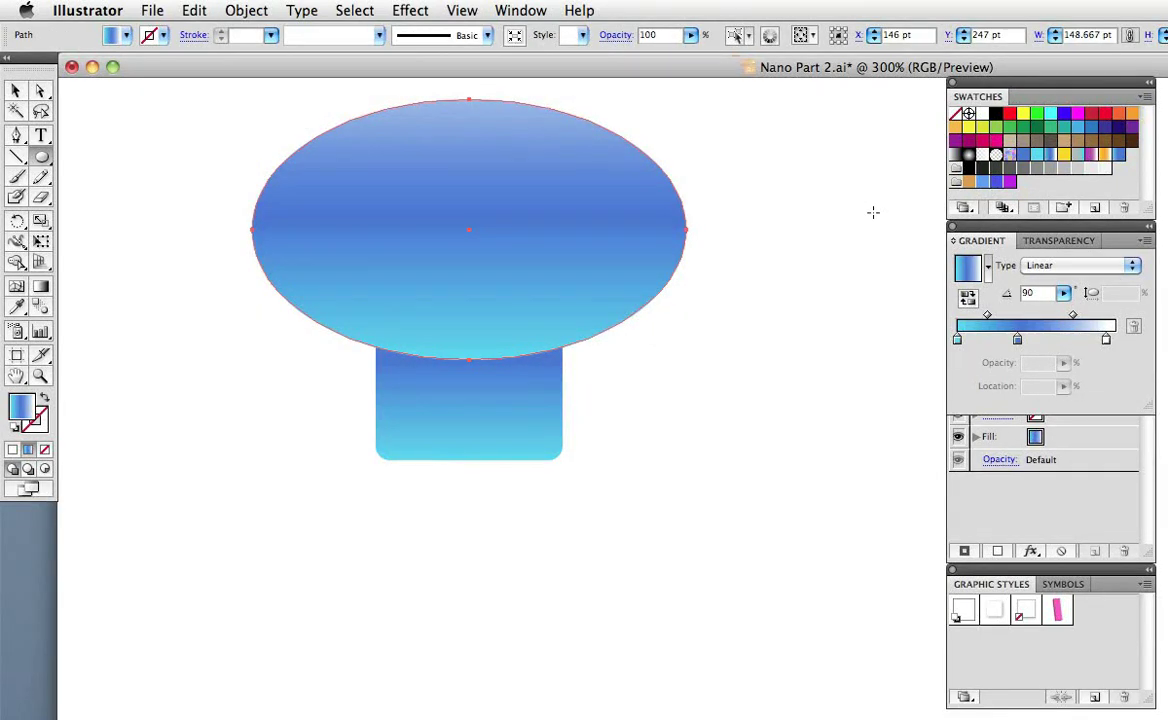
pyautogui.press('v')
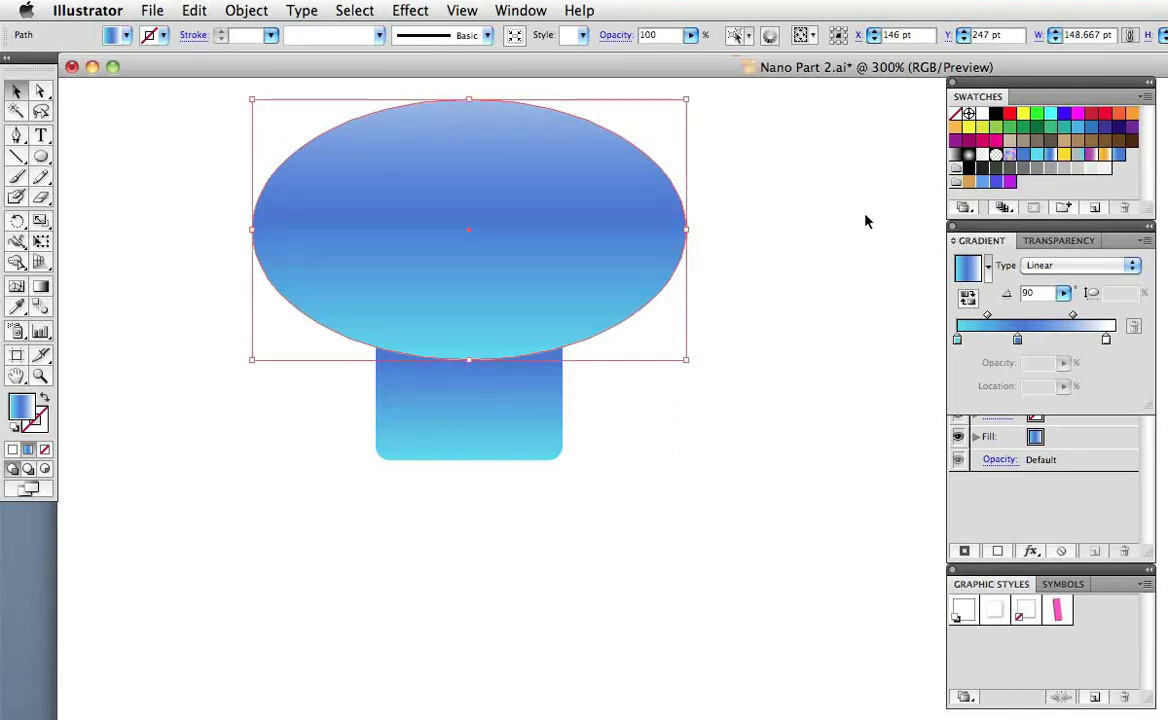
pyautogui.keyDown('shift'); pyautogui.click(535, 453); pyautogui.keyUp('shift')
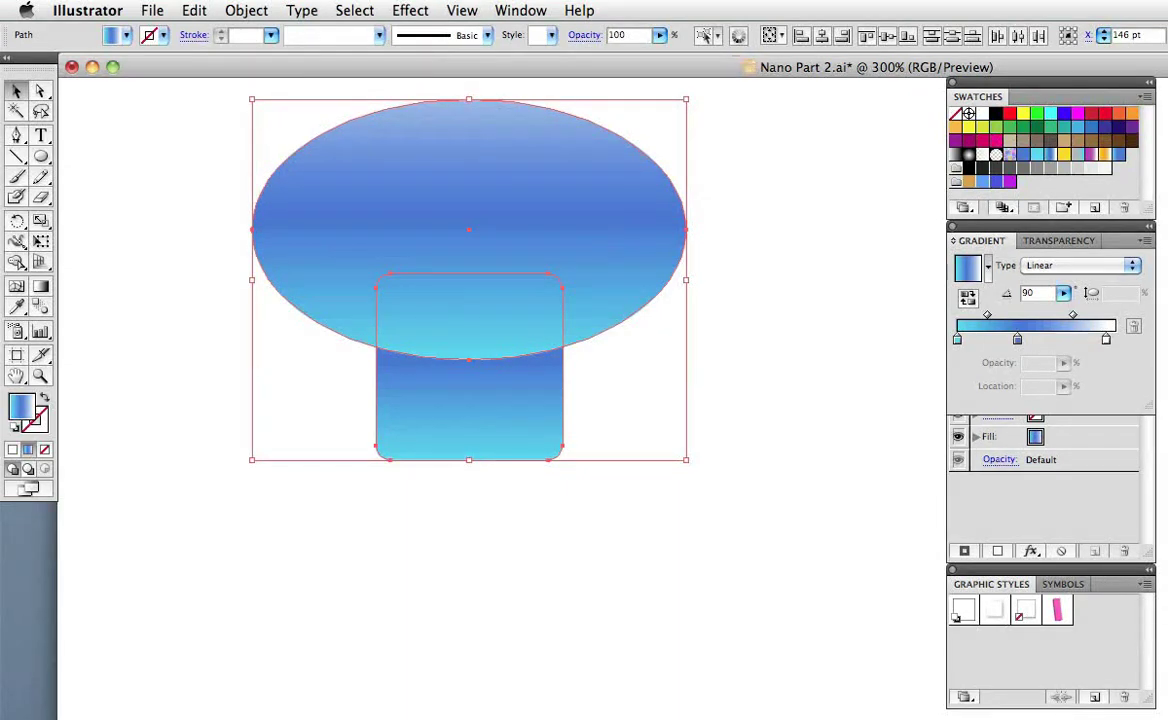
# - Trim away the ellipse areas outside the square with the Shape Builder tool
pyautogui.press('super+shift+F9')
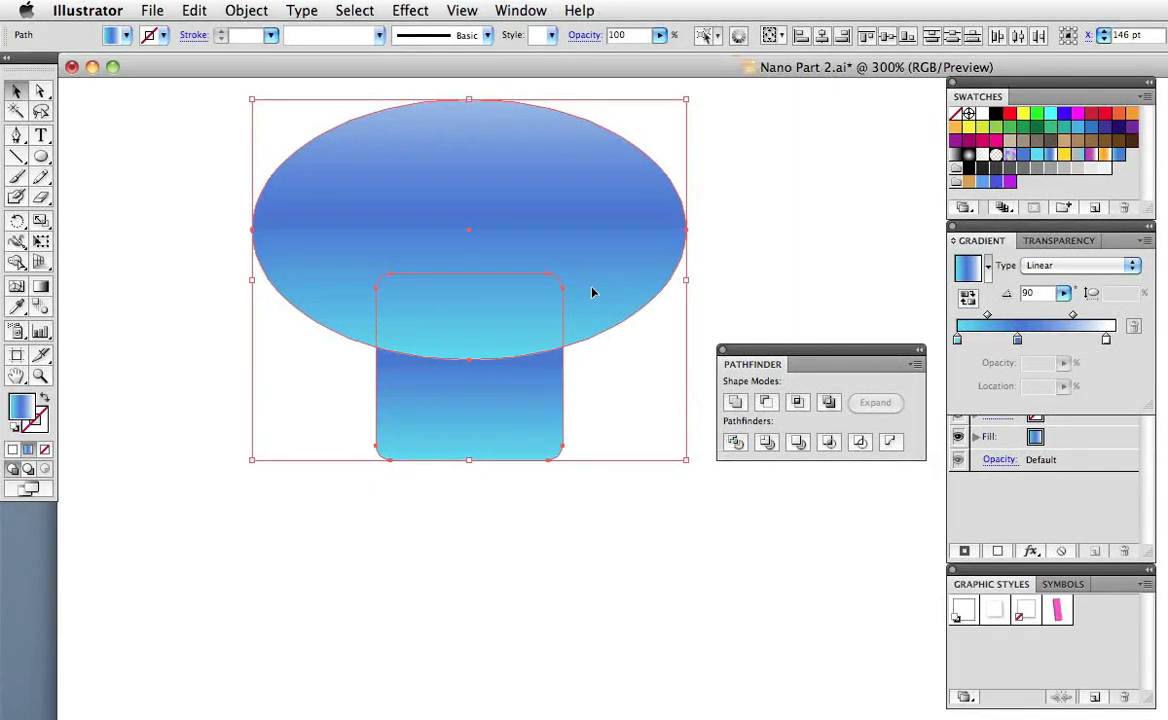
pyautogui.press('super+shift+F9')
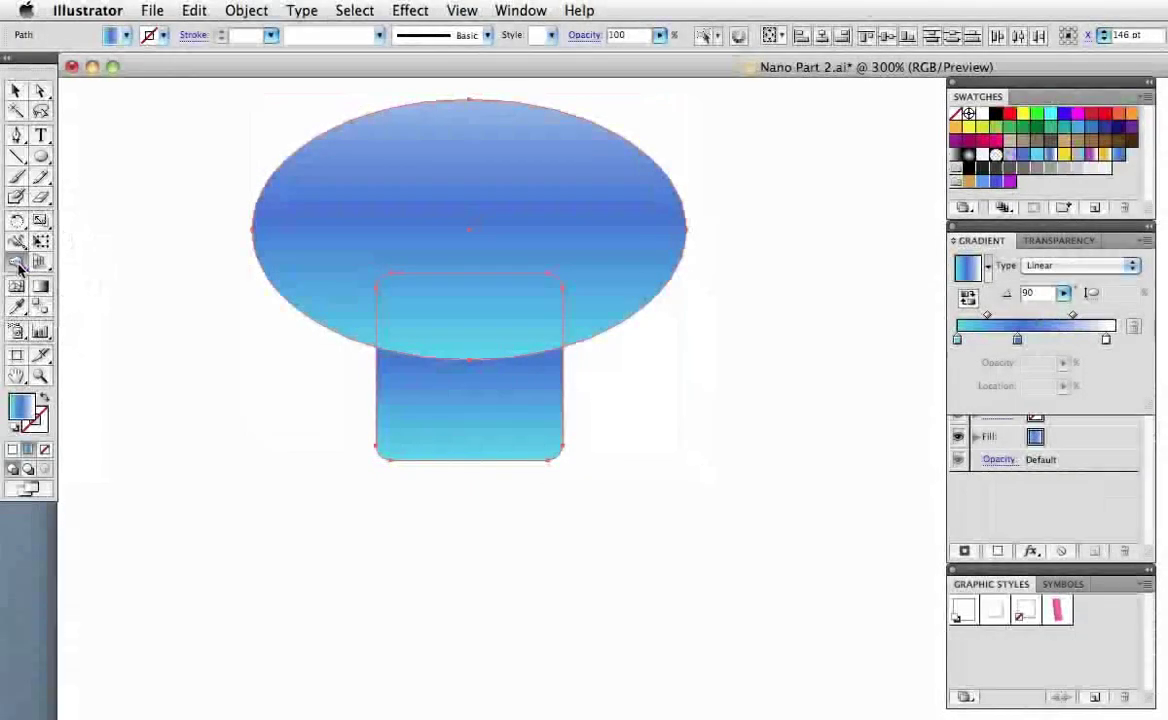
pyautogui.click(18, 262)
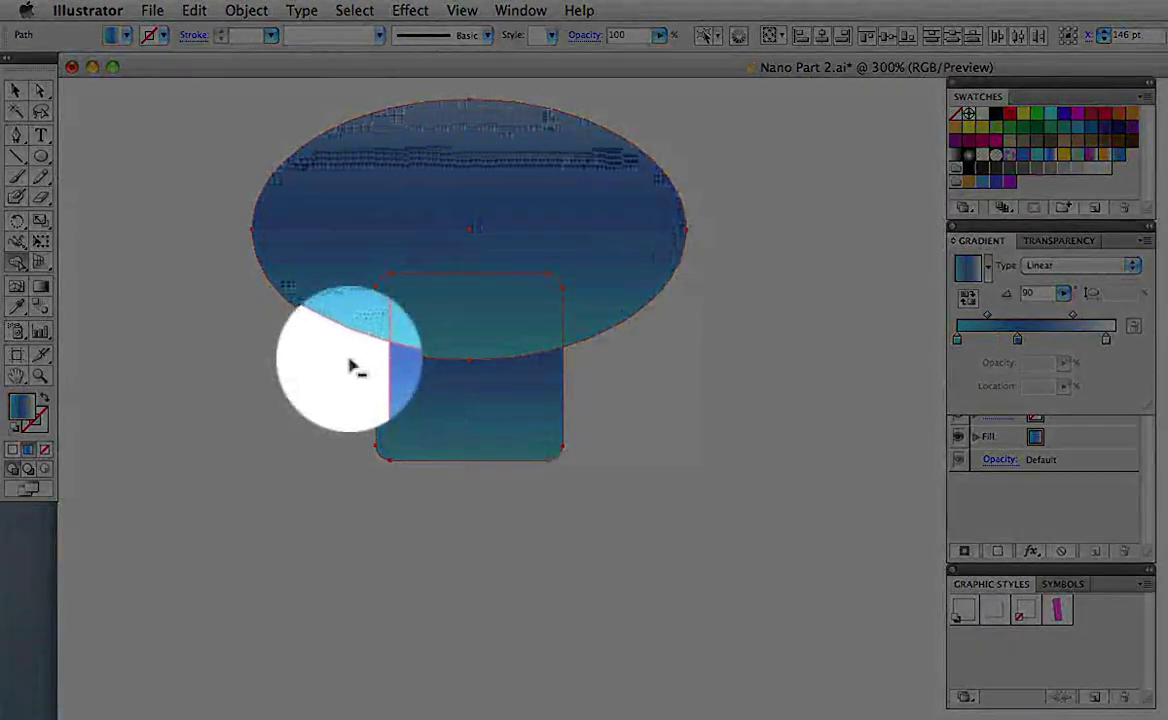
pyautogui.keyDown('alt'); pyautogui.click(352, 232); pyautogui.keyUp('alt')
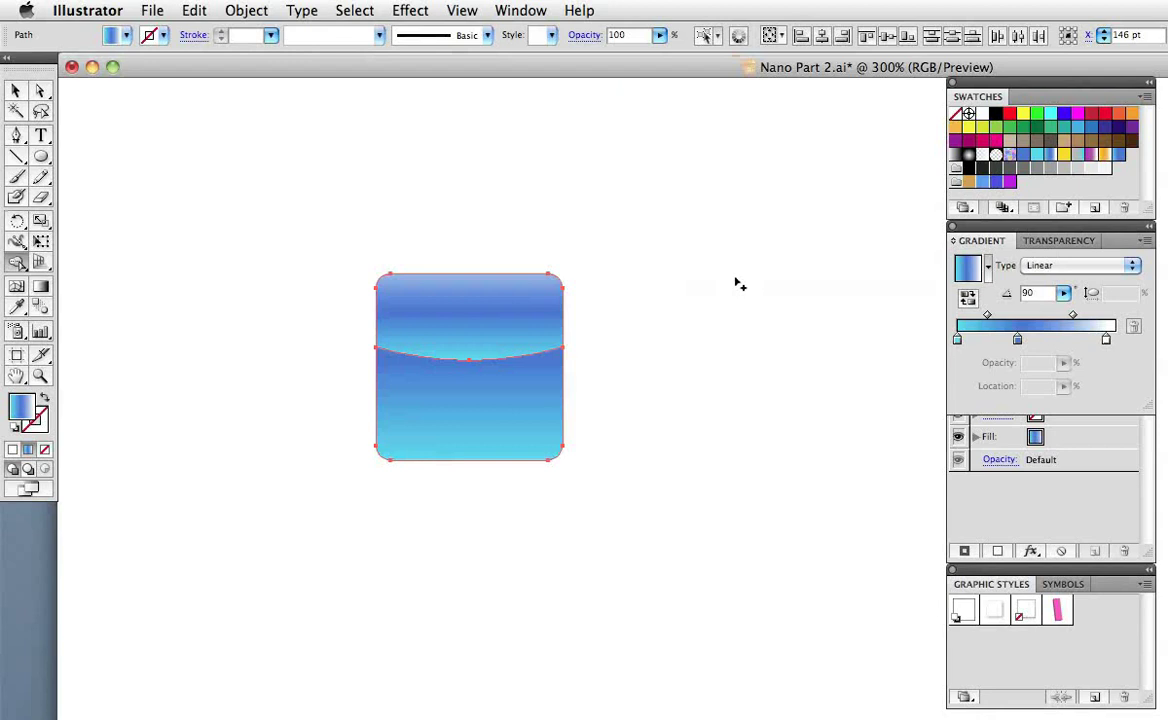
# - Test-move the curved top piece aside, then undo to restore it
pyautogui.press('v')
pyautogui.click(736, 282)
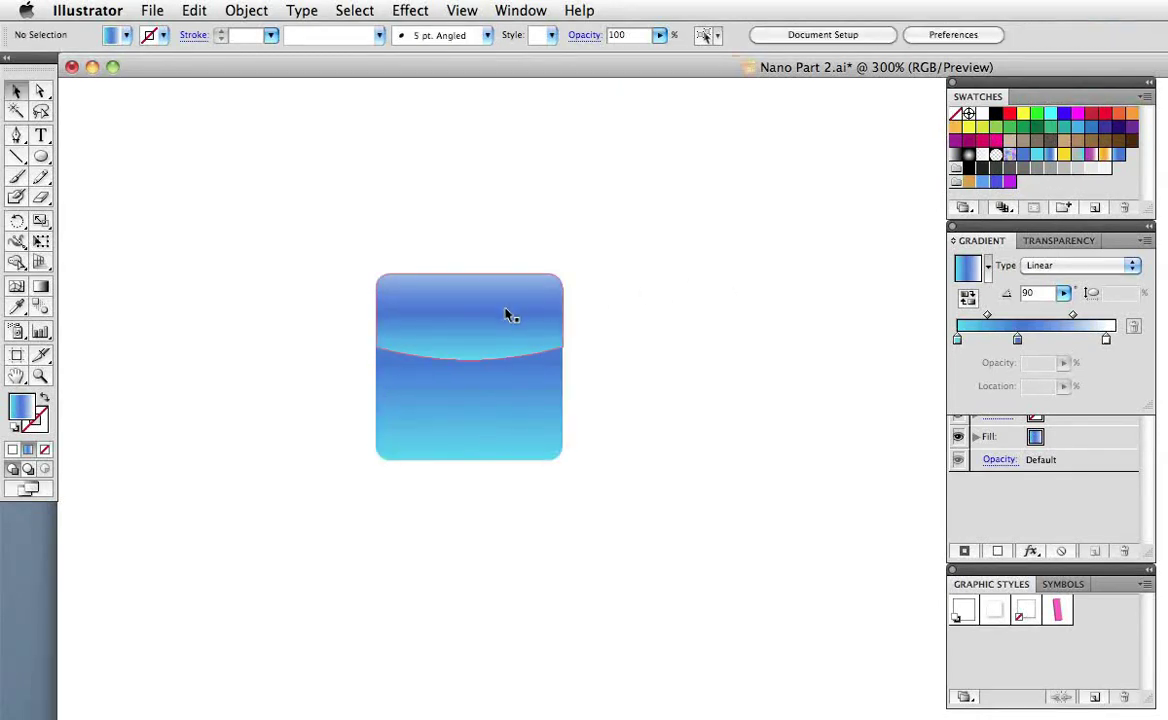
pyautogui.moveTo(550, 314); pyautogui.dragTo(727, 313)
pyautogui.click(474, 383)
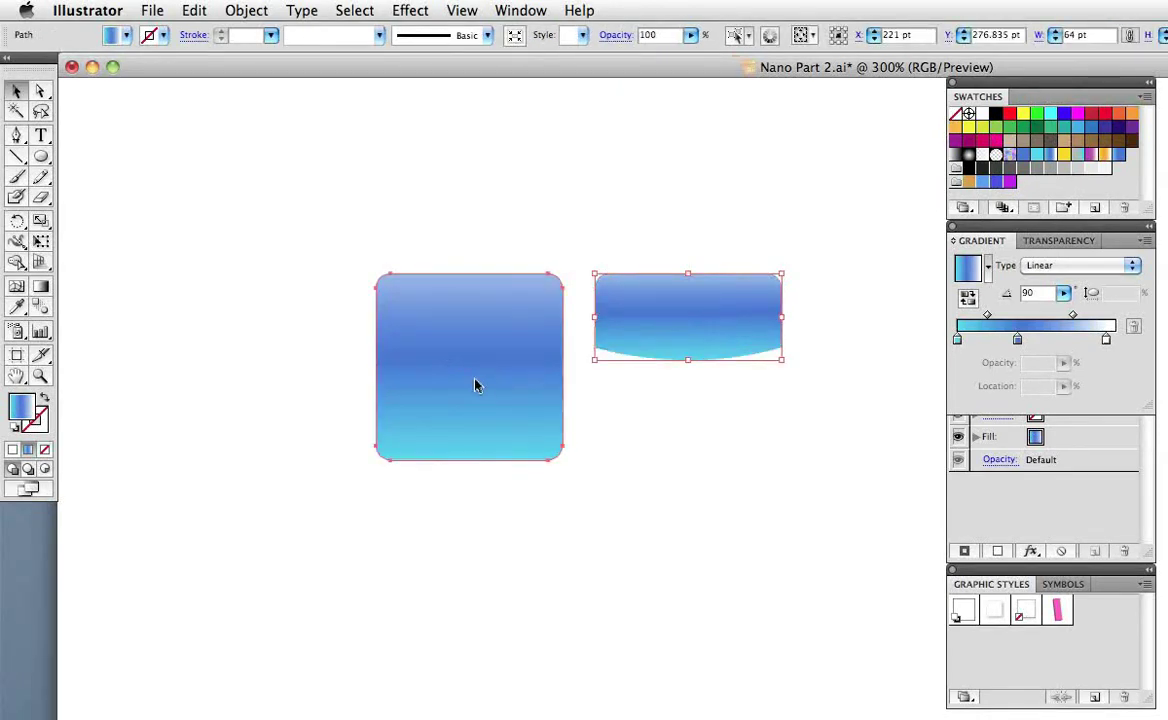
pyautogui.press('super+z')
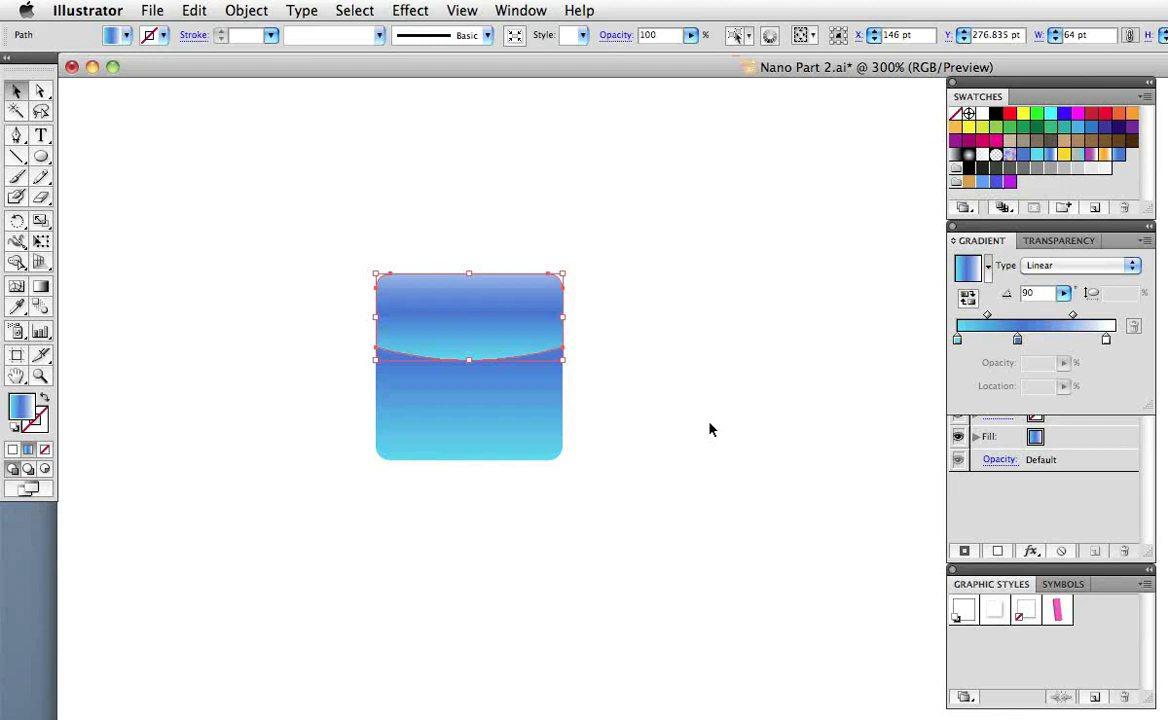
# - Set the curved top cap's blend mode to Overlay in the Transparency panel
pyautogui.click(710, 429)
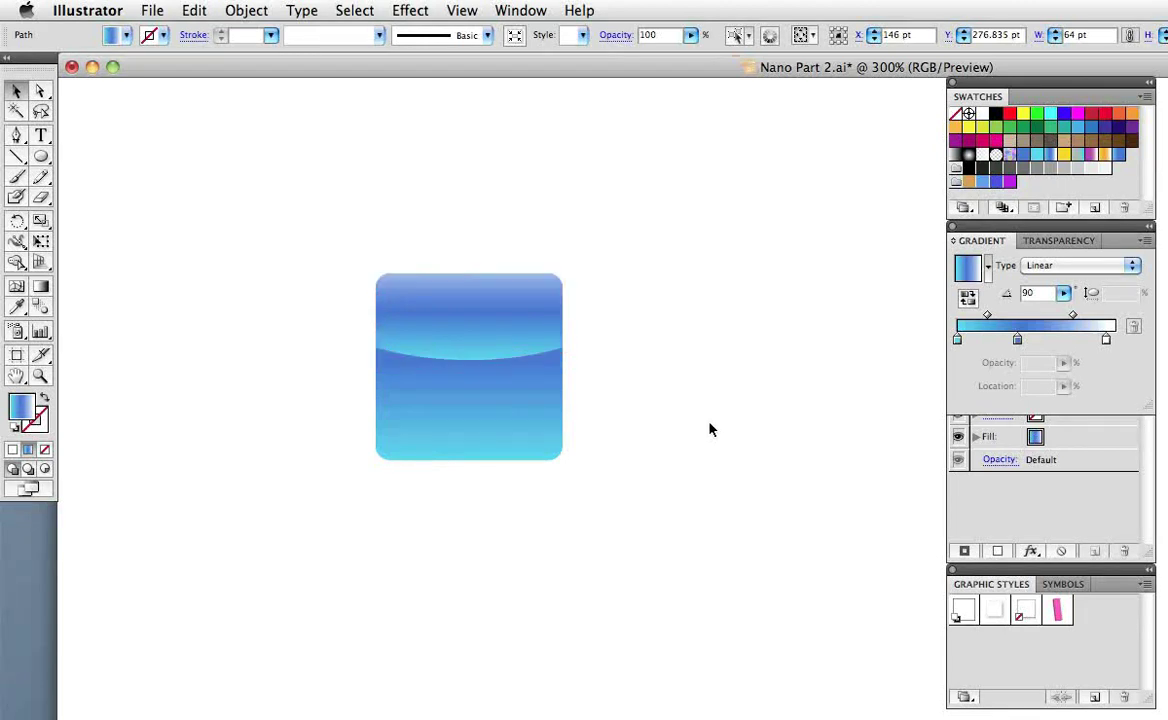
pyautogui.click(540, 335)
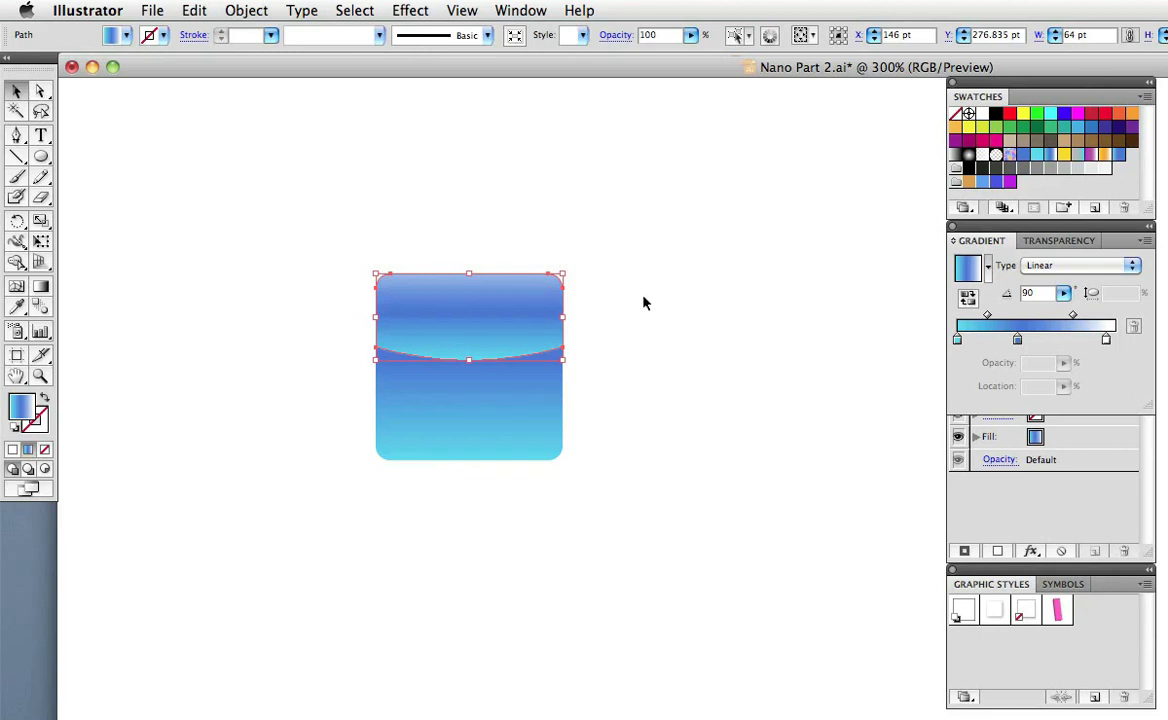
pyautogui.click(1027, 245)
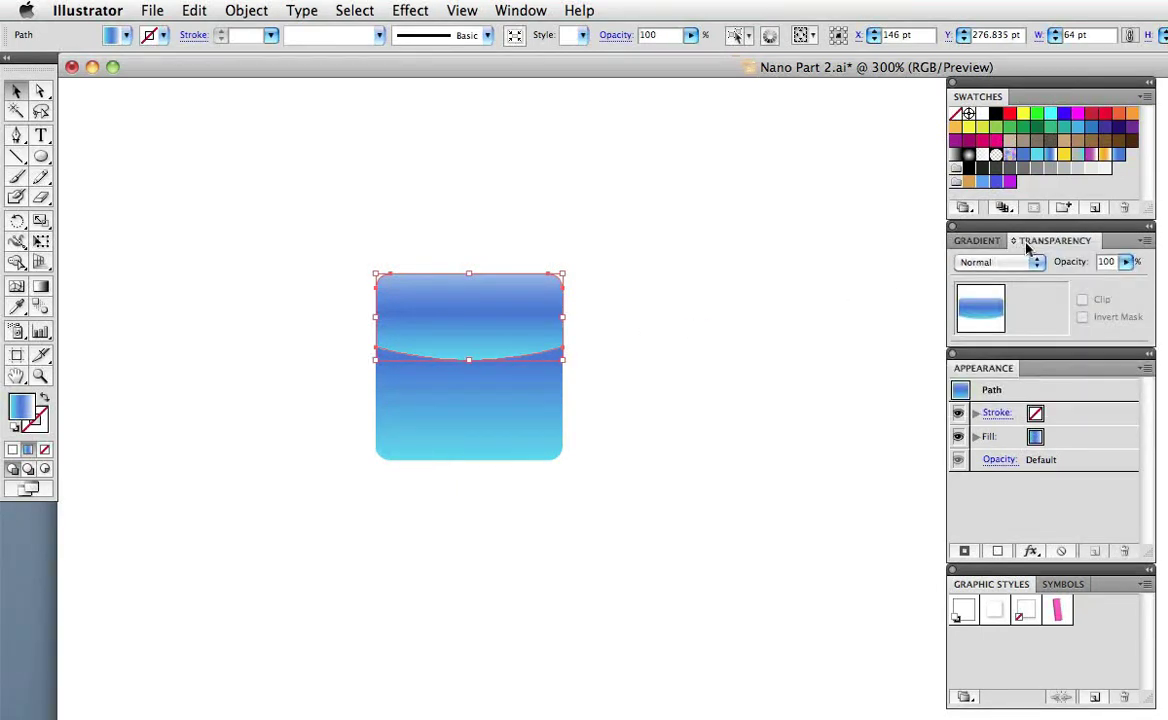
pyautogui.click(1036, 262)
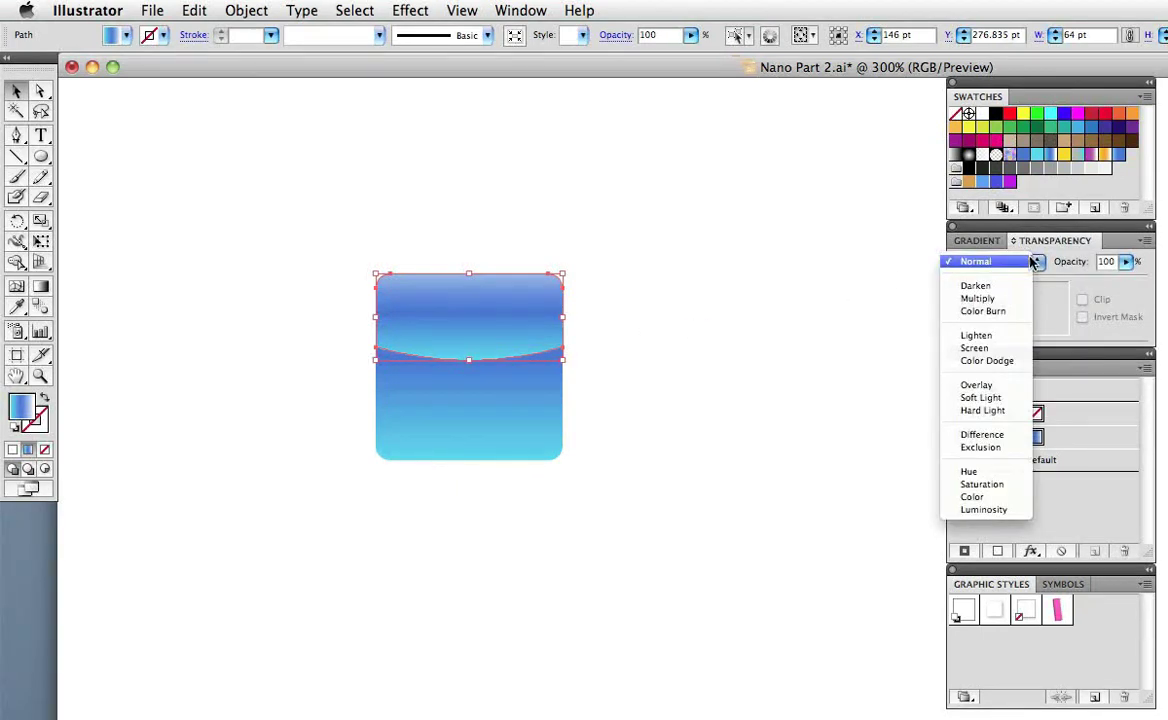
pyautogui.click(1021, 386)
pyautogui.click(893, 310)
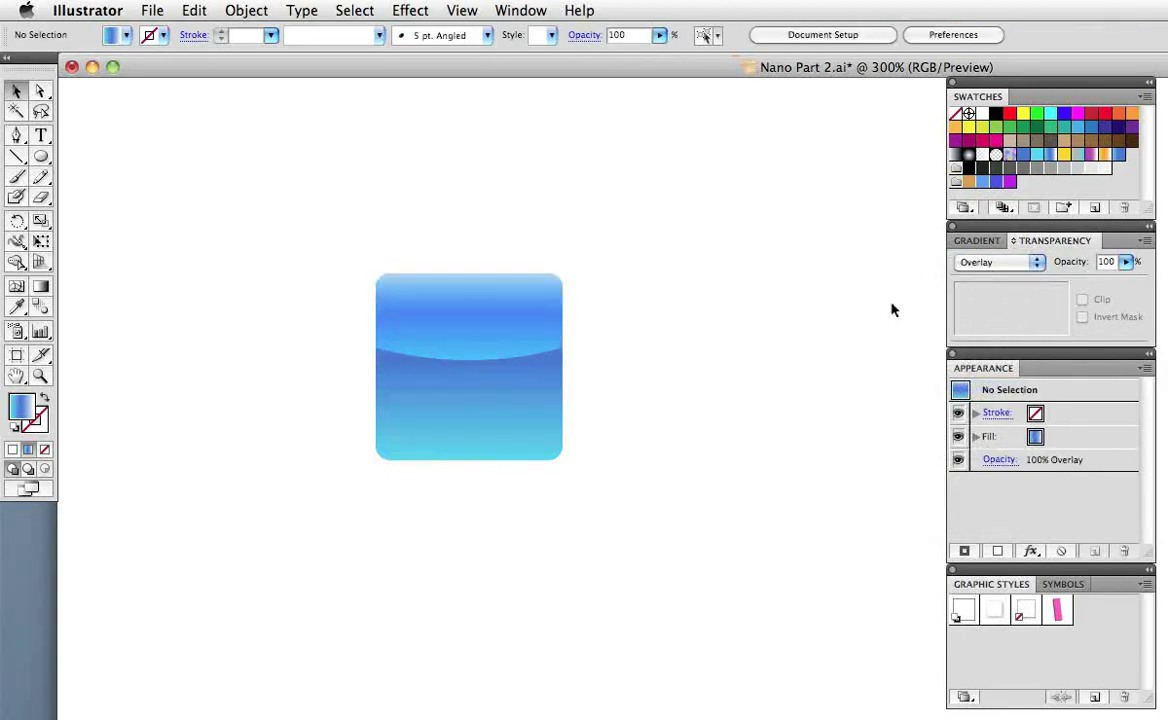
pyautogui.click(541, 301)
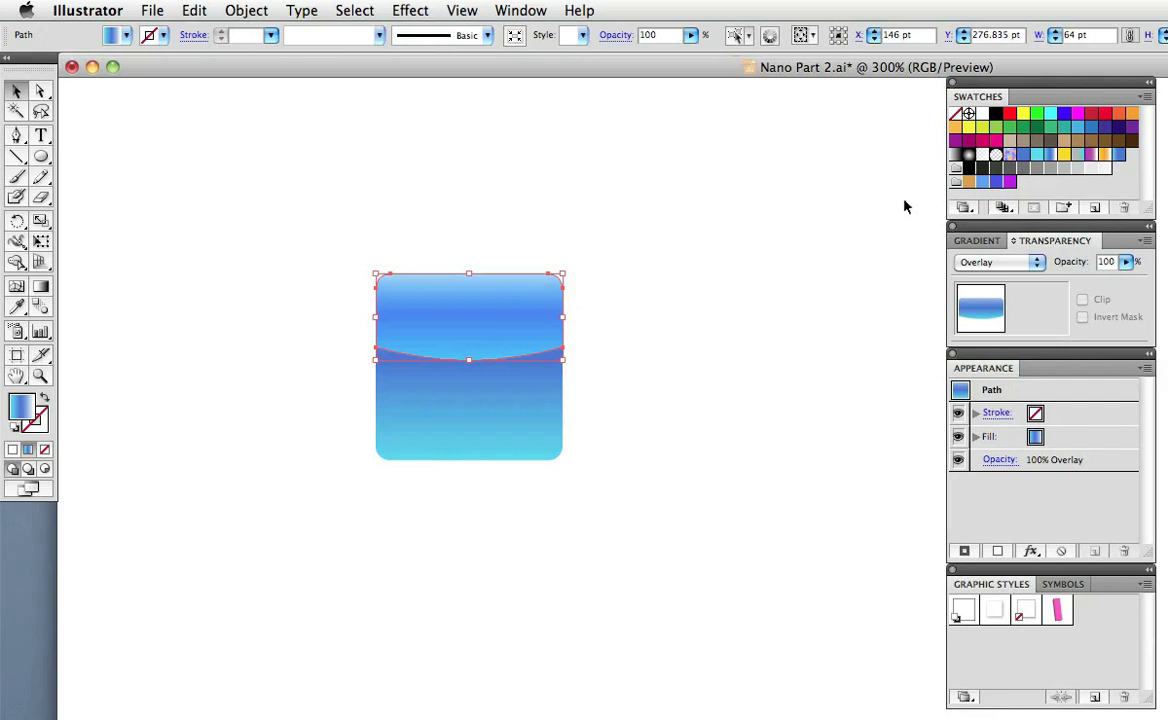
# - Fill the cap with a white-to-black radial gradient, stretched wide and centred near the top
pyautogui.click(968, 157)
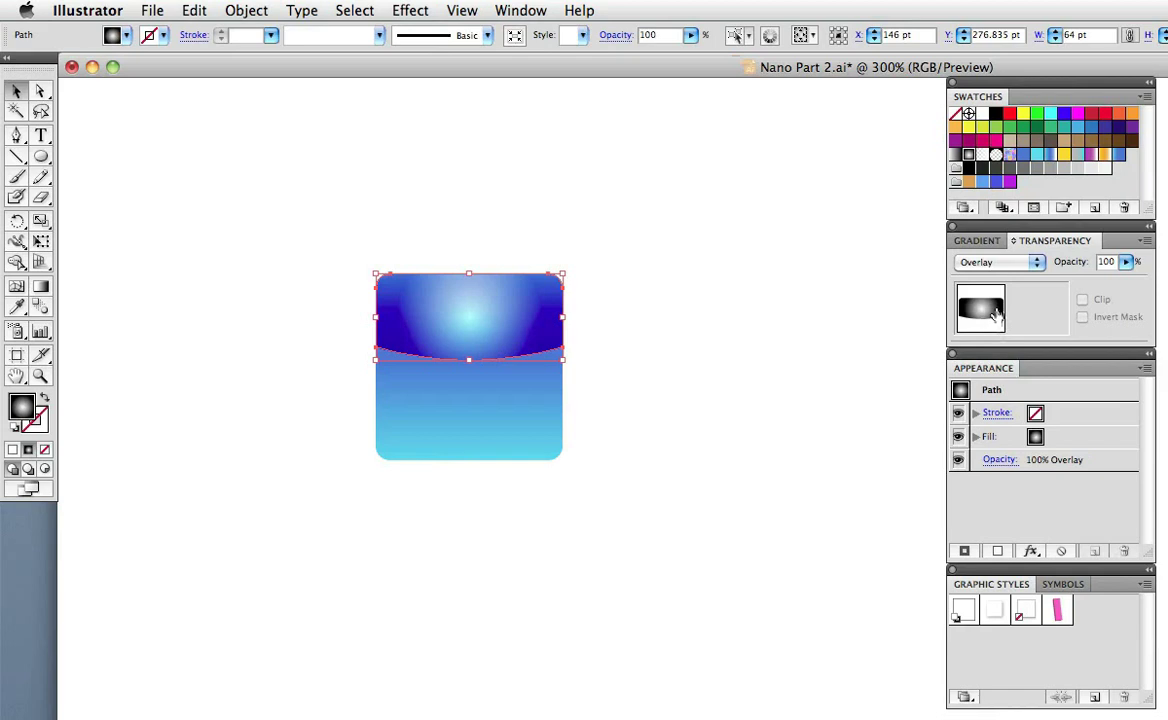
pyautogui.click(40, 287)
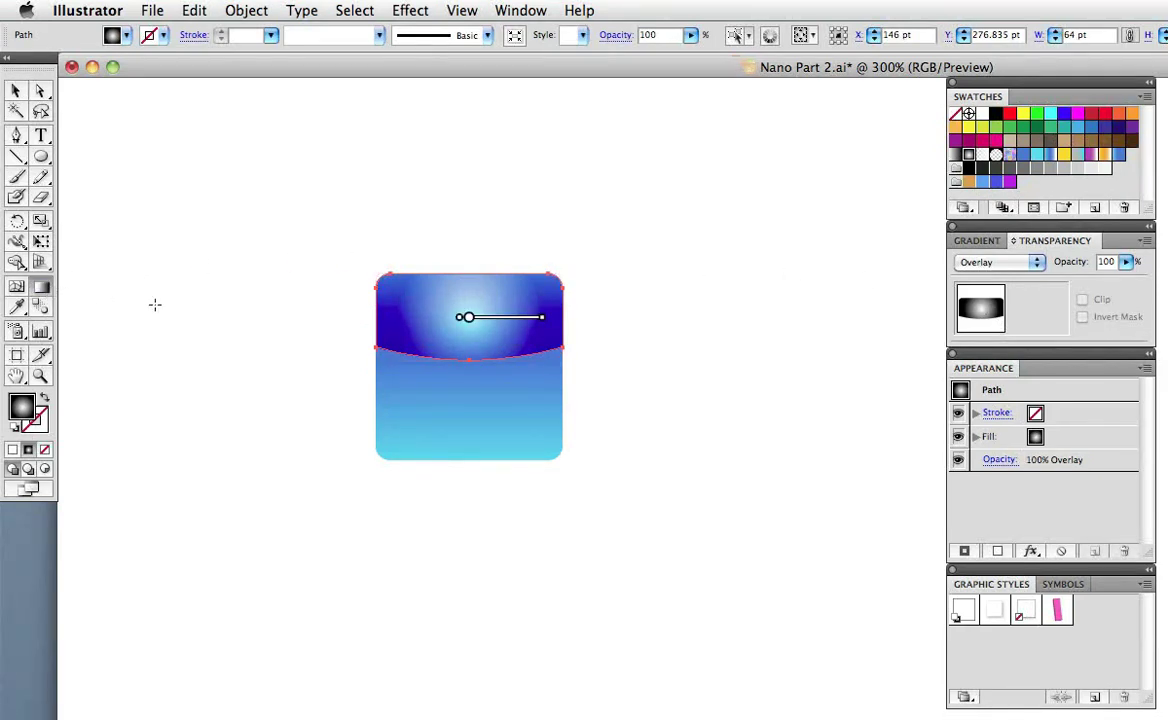
pyautogui.moveTo(545, 320); pyautogui.dragTo(877, 322)
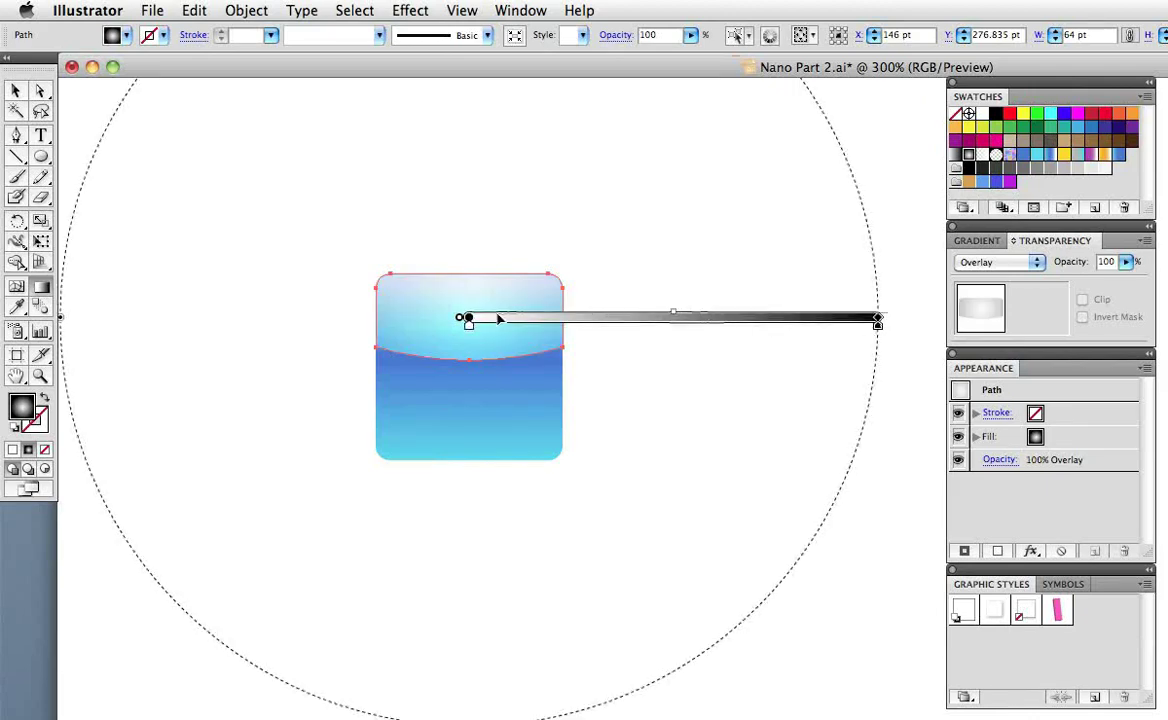
pyautogui.moveTo(495, 317); pyautogui.dragTo(500, 295)
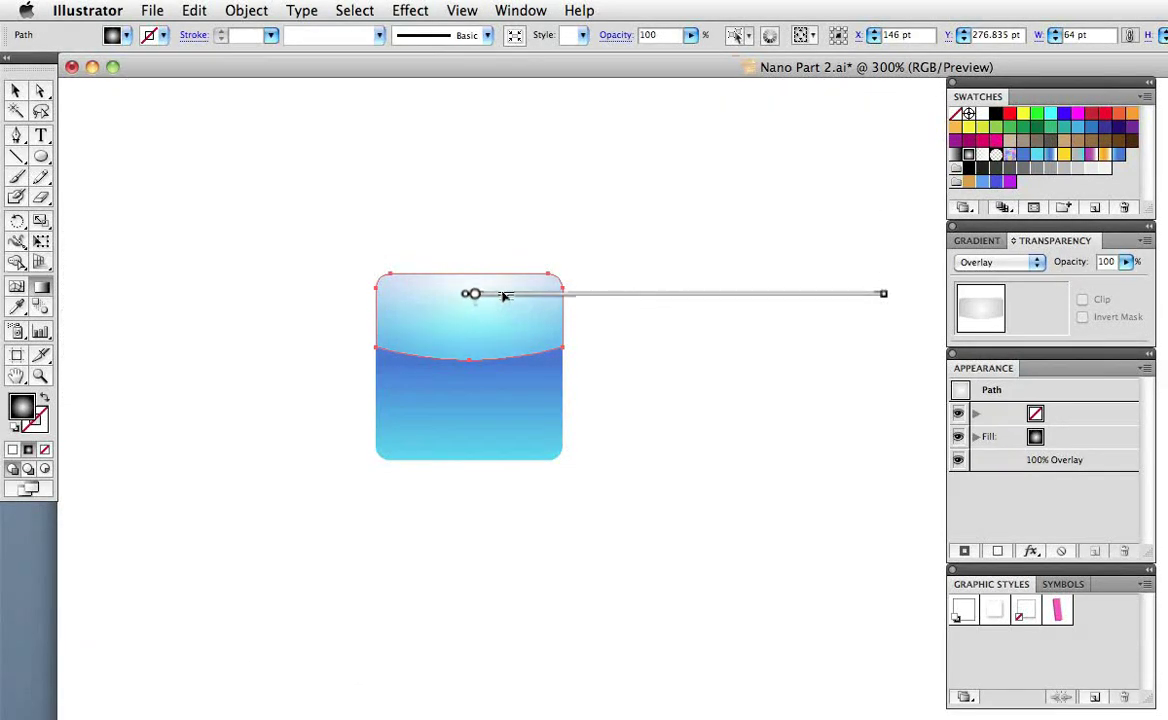
pyautogui.press('v')
pyautogui.click(715, 413)
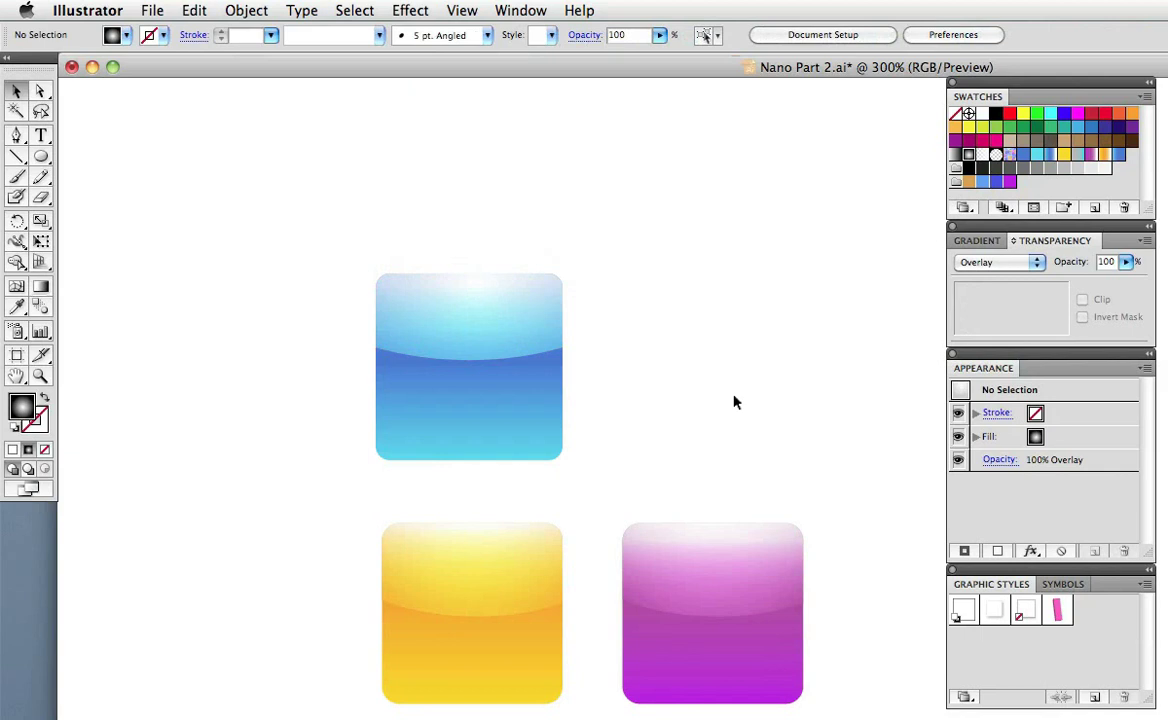
# - Inspect the yellow and magenta sample icons' shapes, then select the blue rounded-square icon
pyautogui.click(508, 595)
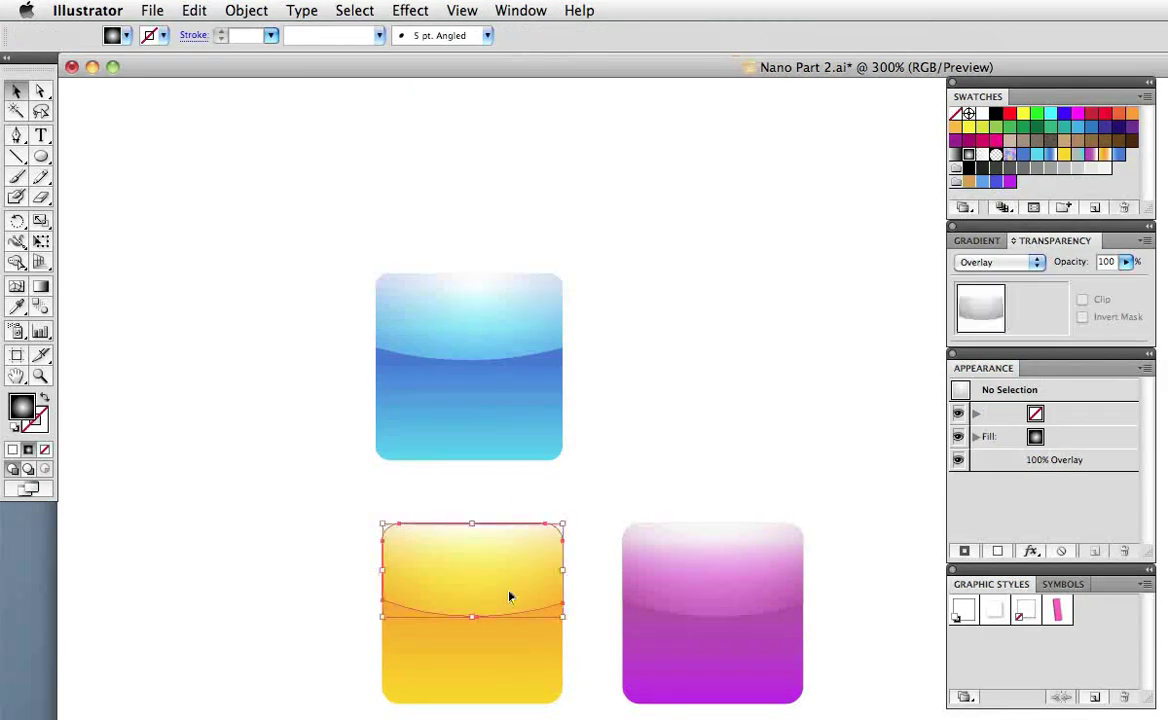
pyautogui.click(775, 553)
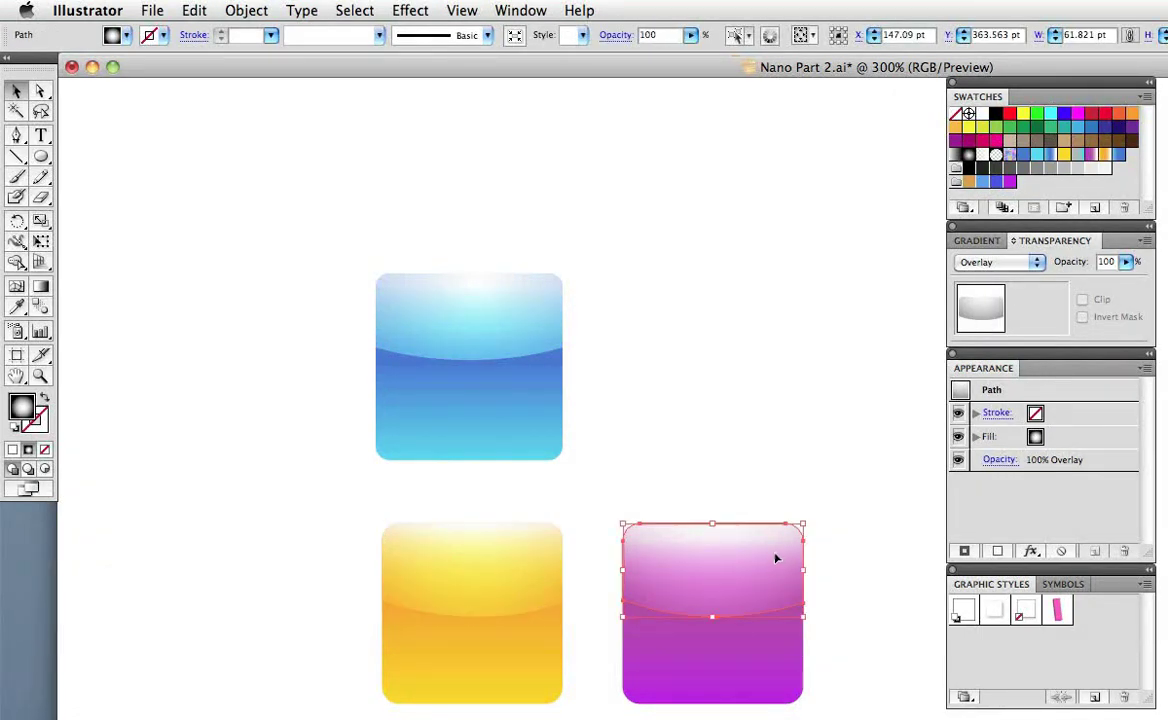
pyautogui.click(774, 662)
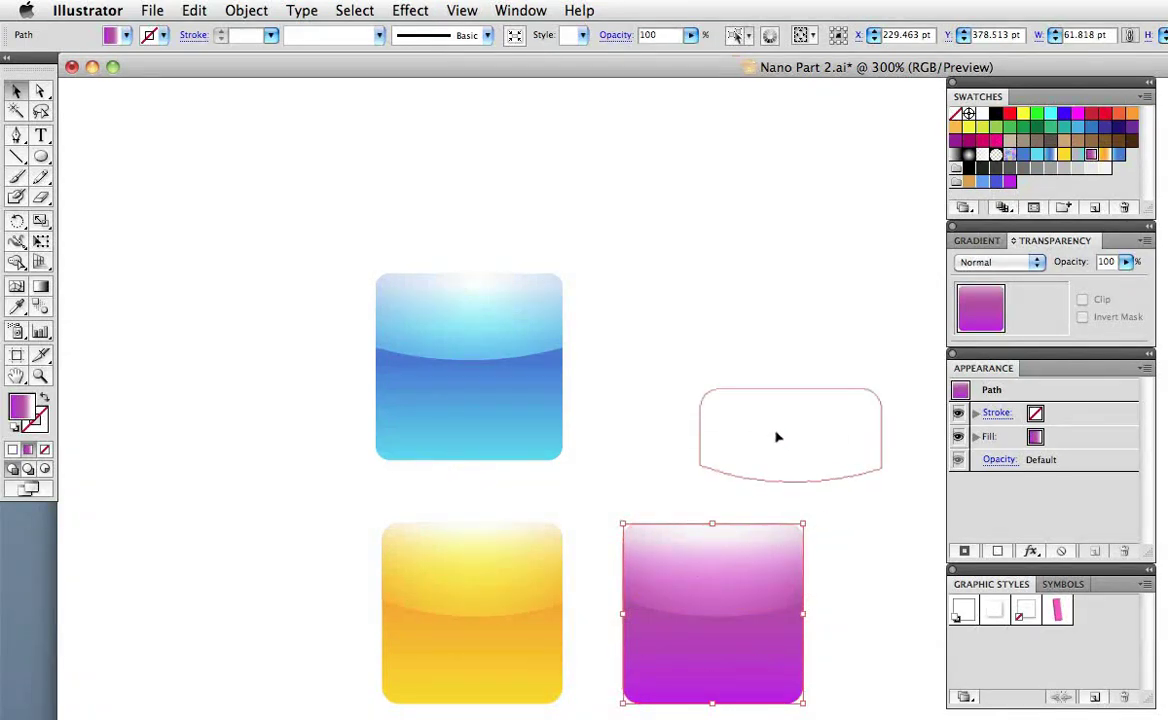
pyautogui.click(778, 437)
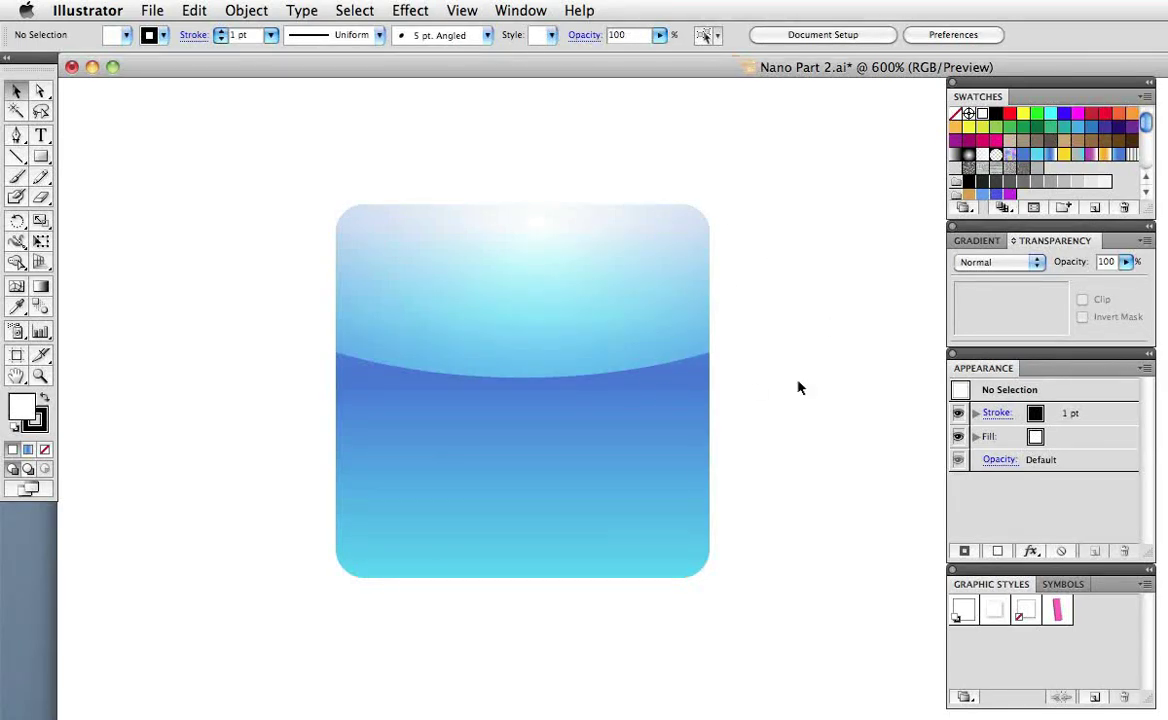
pyautogui.click(575, 463)
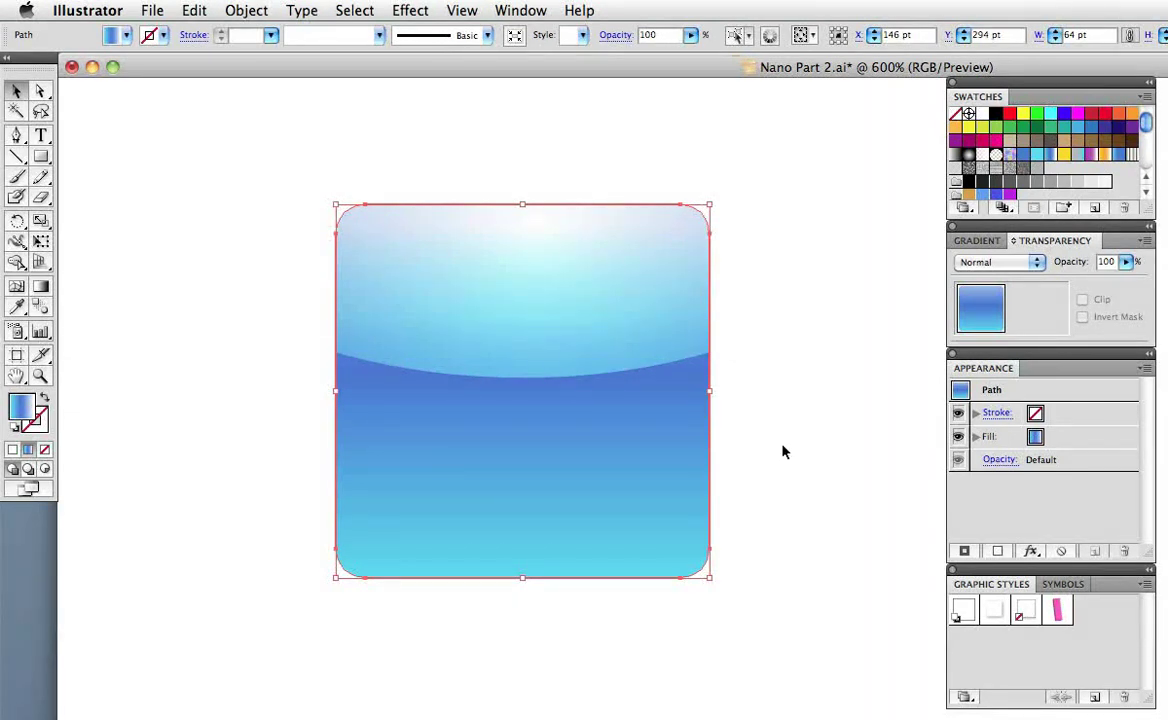
# - Copy the rounded square icon and paste the copy directly in front of it
pyautogui.click(193, 11)
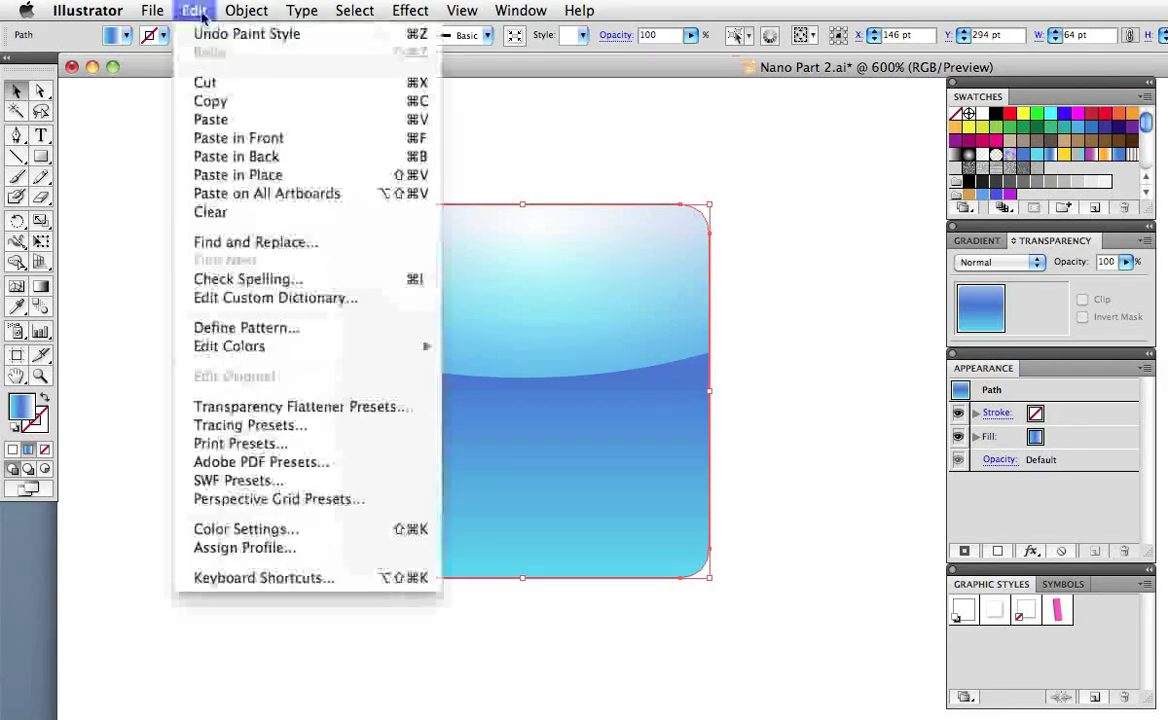
pyautogui.click(218, 100)
pyautogui.click(180, 10)
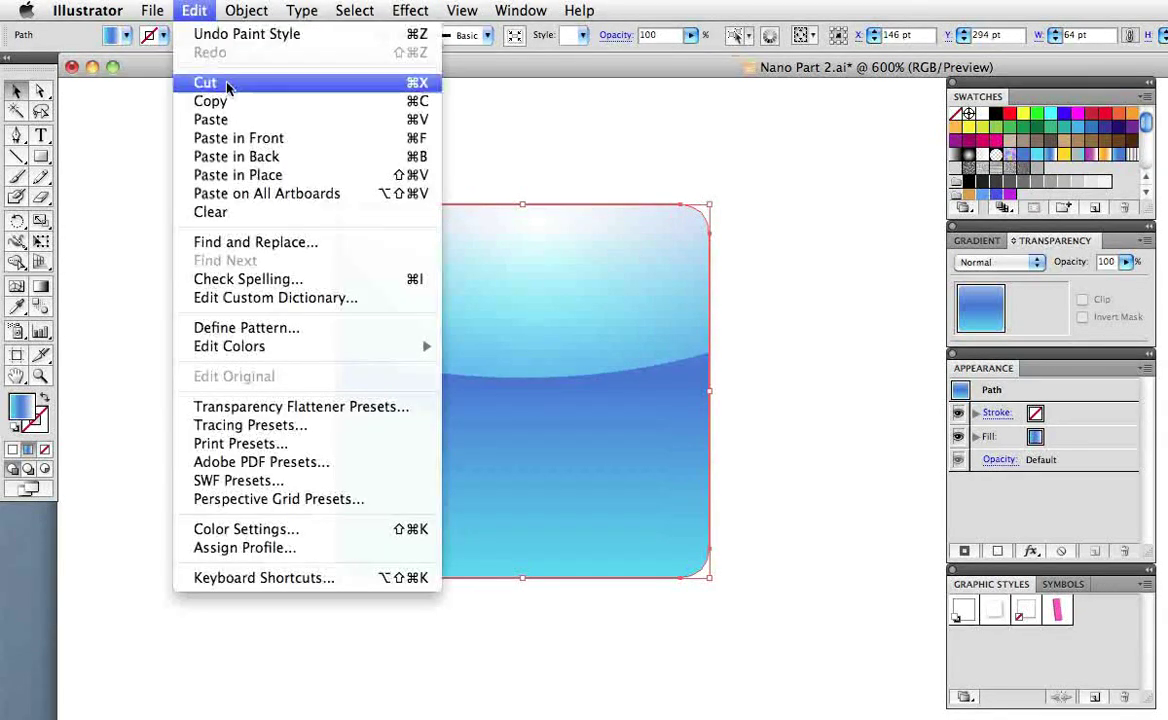
pyautogui.click(325, 139)
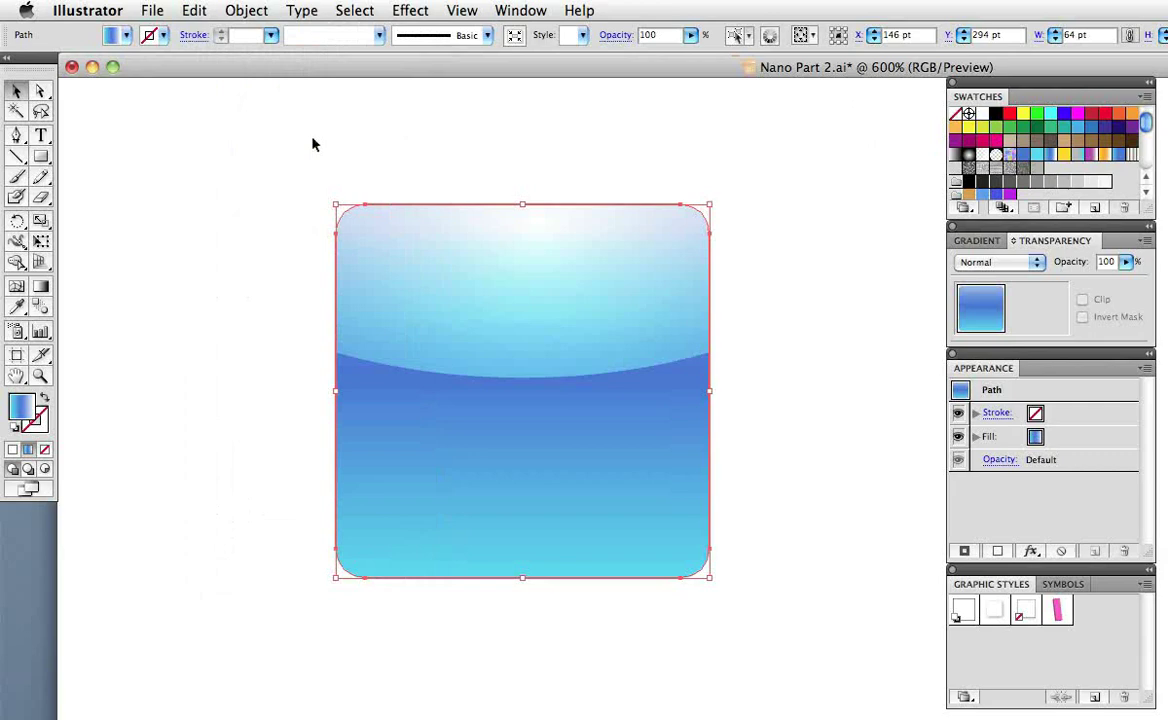
# - Fill the copy with a diagonal-lines pattern from the Basic Graphics_Textures library
pyautogui.click(965, 209)
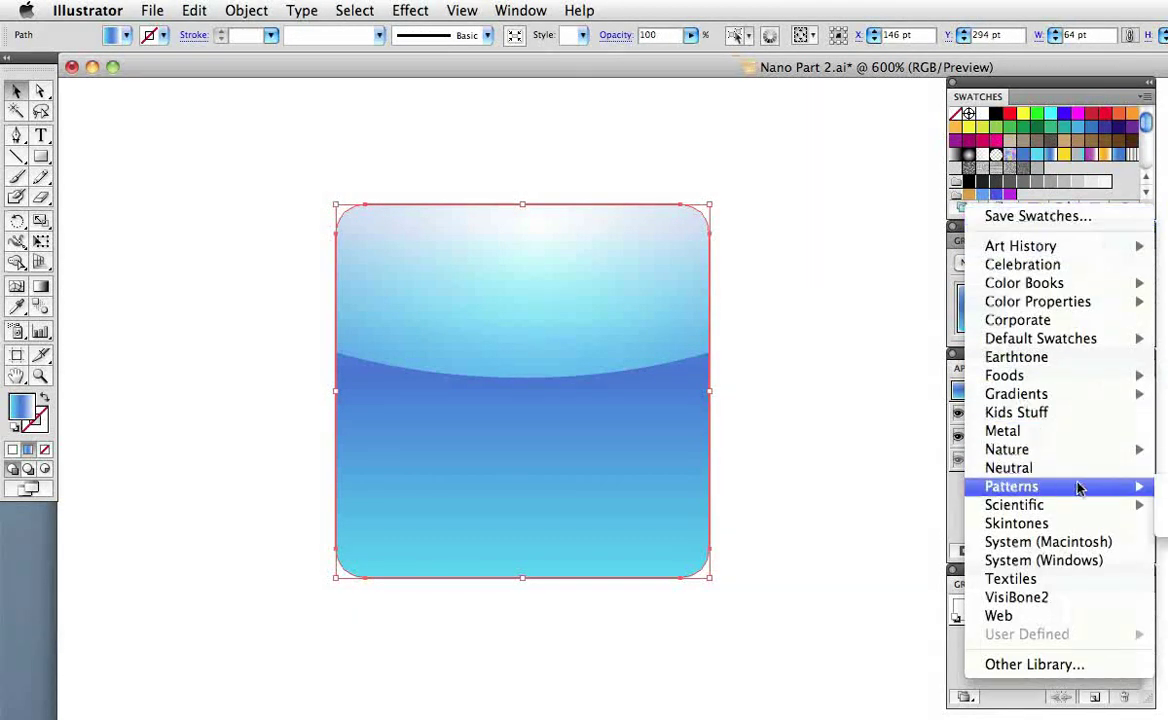
pyautogui.click(1162, 505)
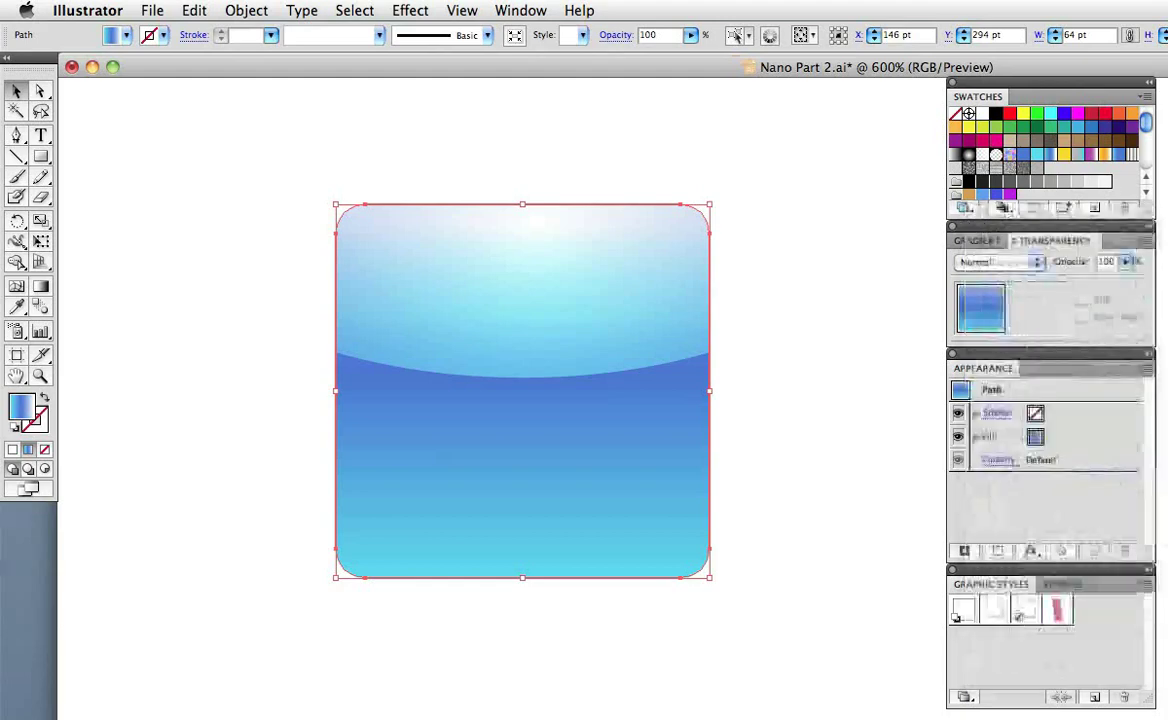
pyautogui.moveTo(856, 238); pyautogui.dragTo(823, 228)
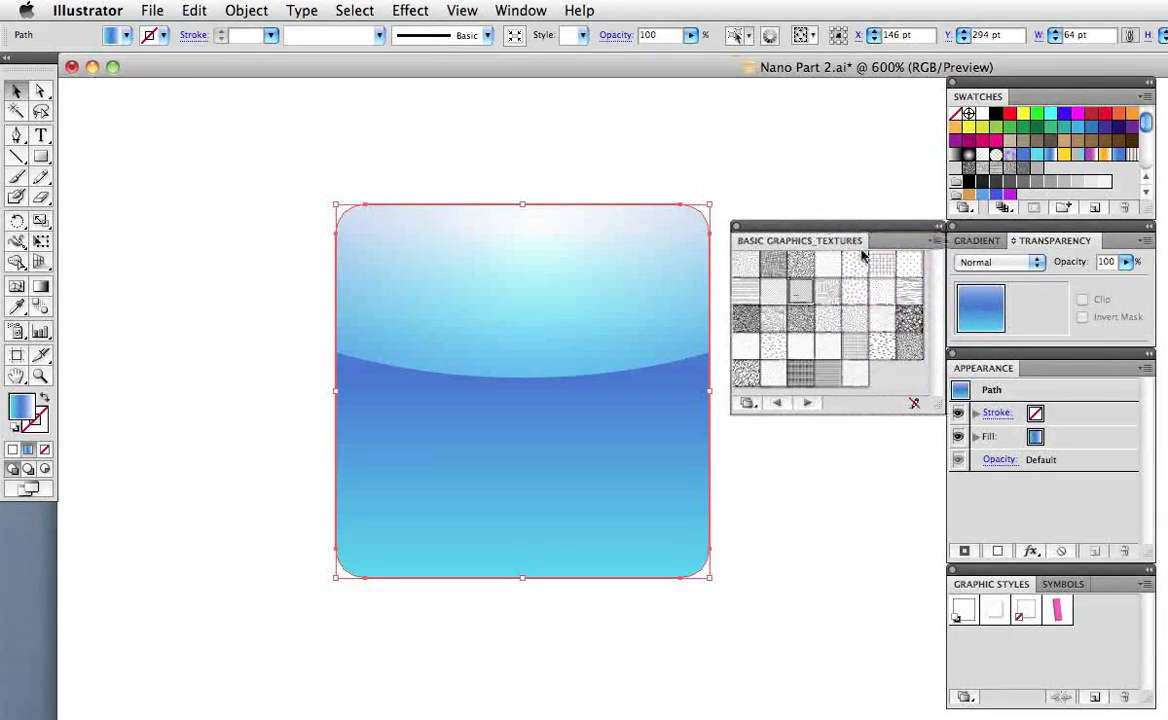
pyautogui.click(775, 294)
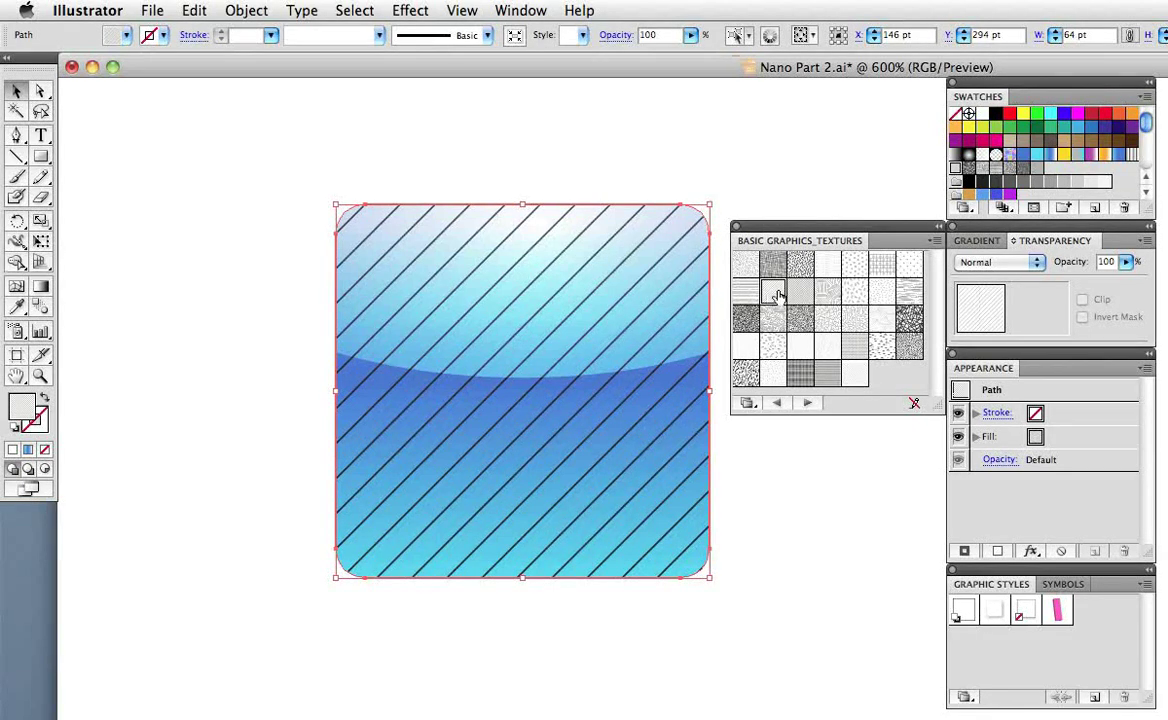
# - Set the pattern copy to Multiply blending at 19% opacity
pyautogui.click(1034, 262)
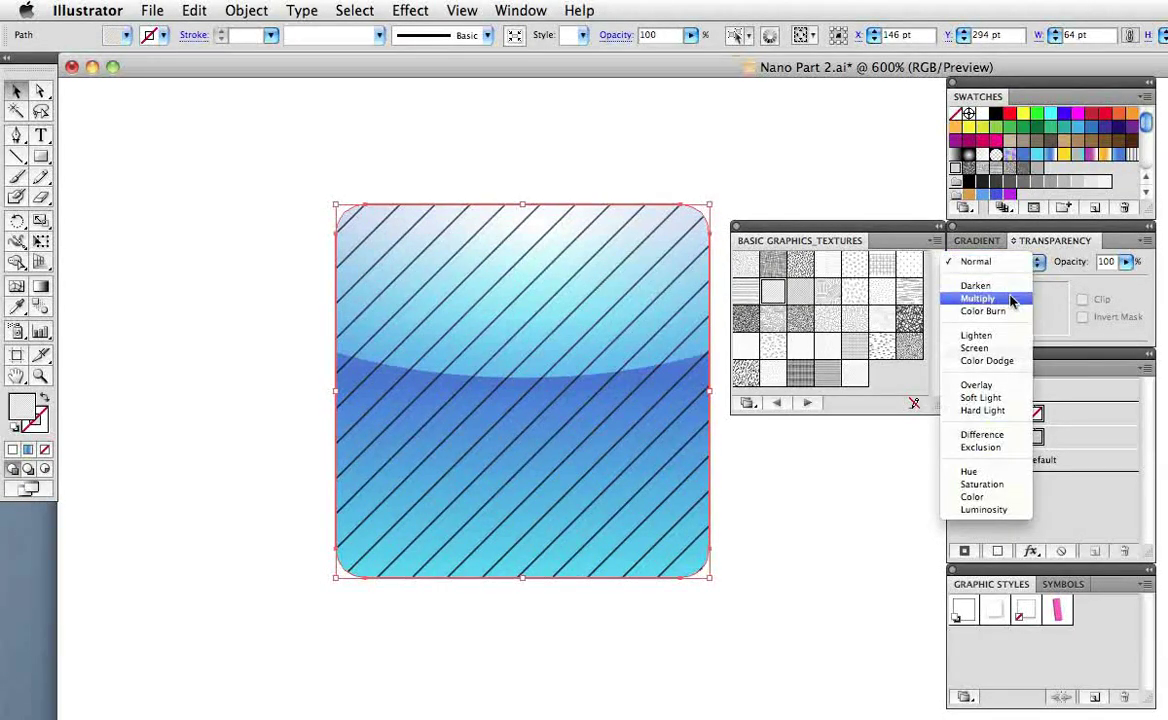
pyautogui.click(977, 298)
pyautogui.click(1126, 261)
pyautogui.moveTo(1124, 283); pyautogui.dragTo(1049, 284)
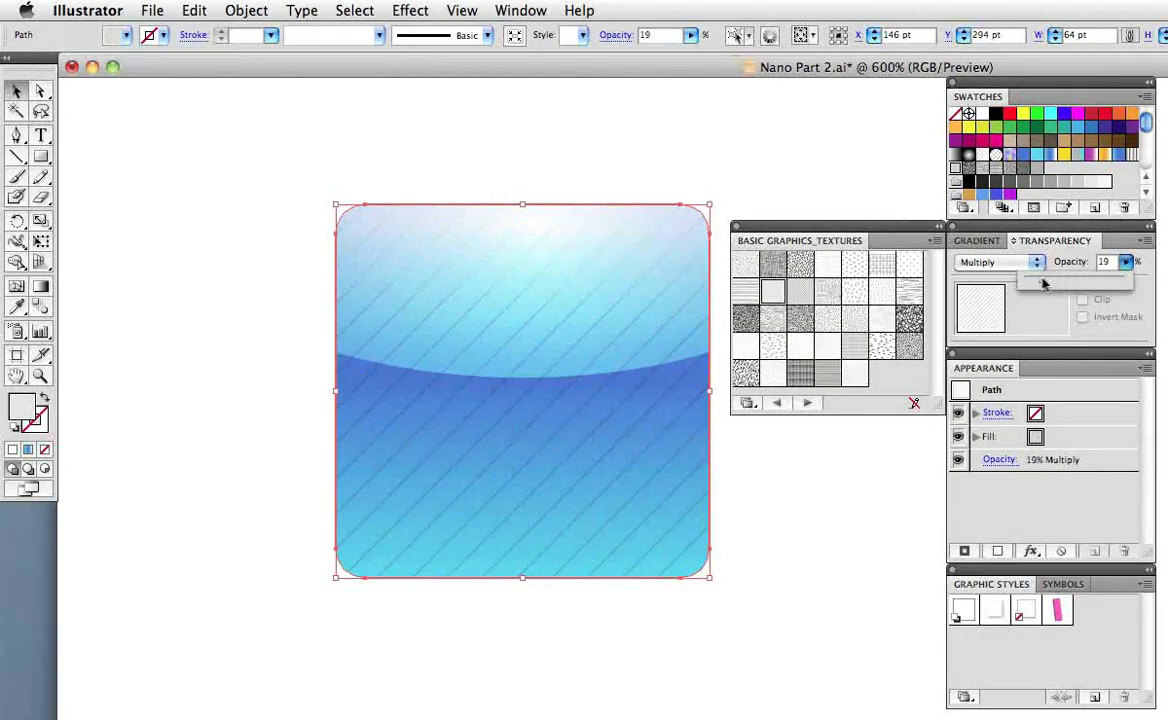
pyautogui.click(895, 455)
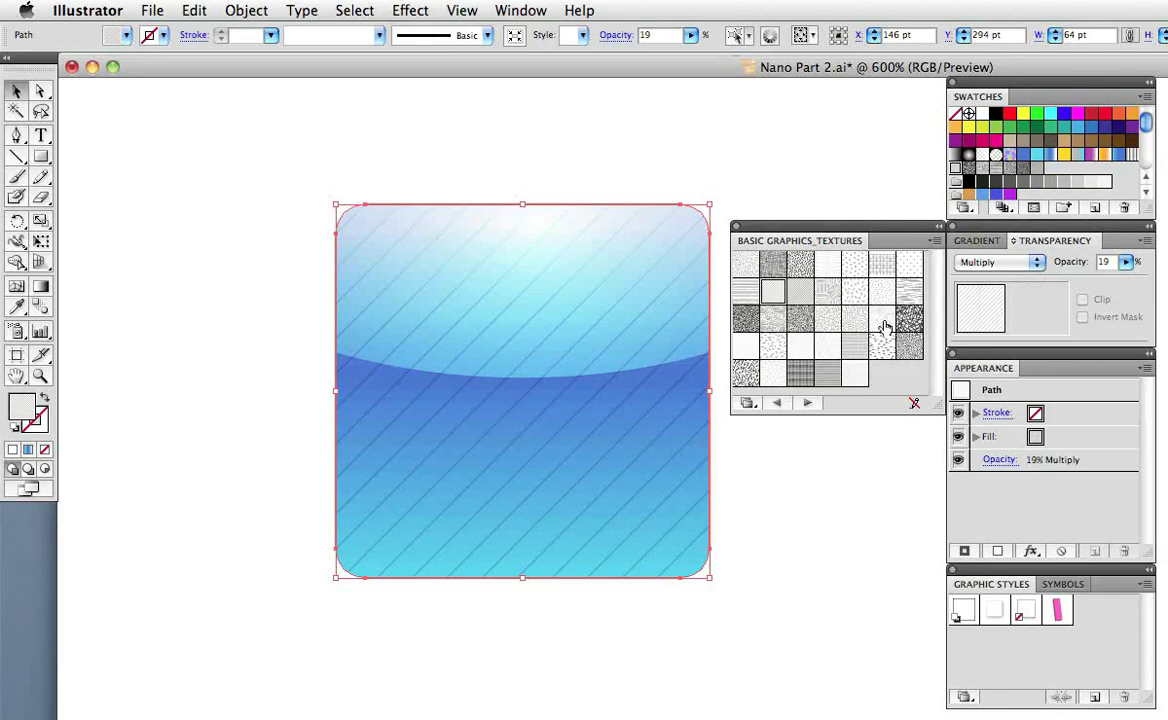
# - Try dot and crackle textures, then settle on a crosshatch texture fill
pyautogui.click(882, 264)
pyautogui.click(909, 320)
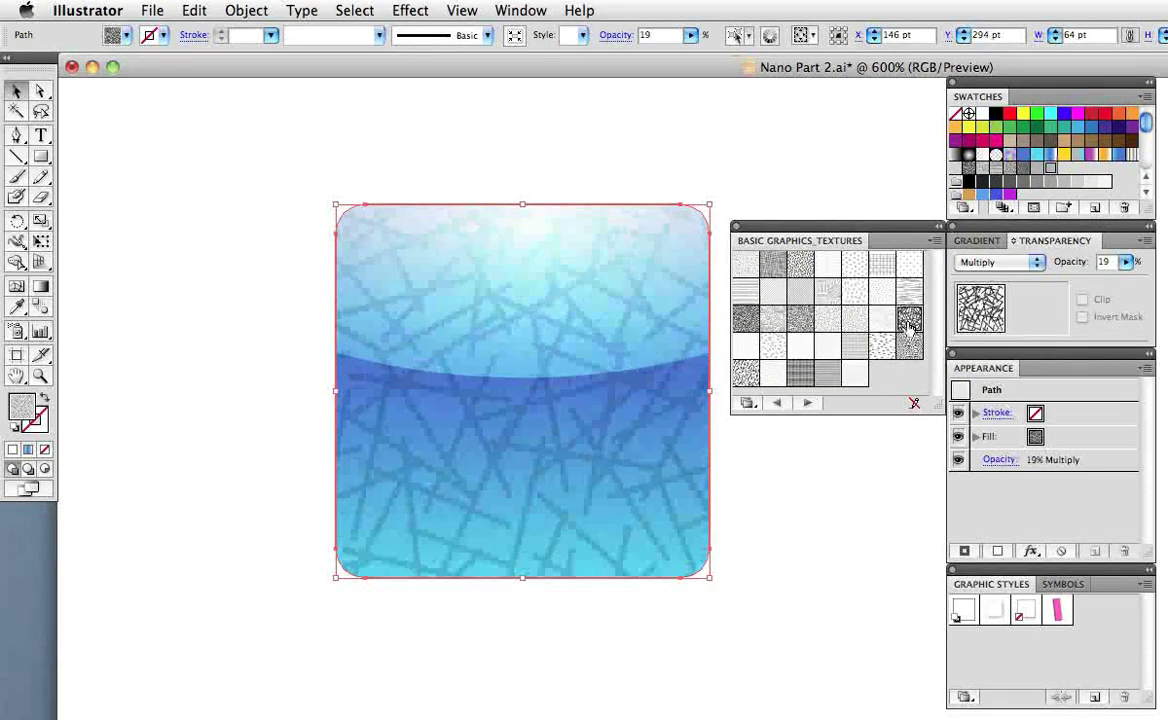
pyautogui.click(800, 296)
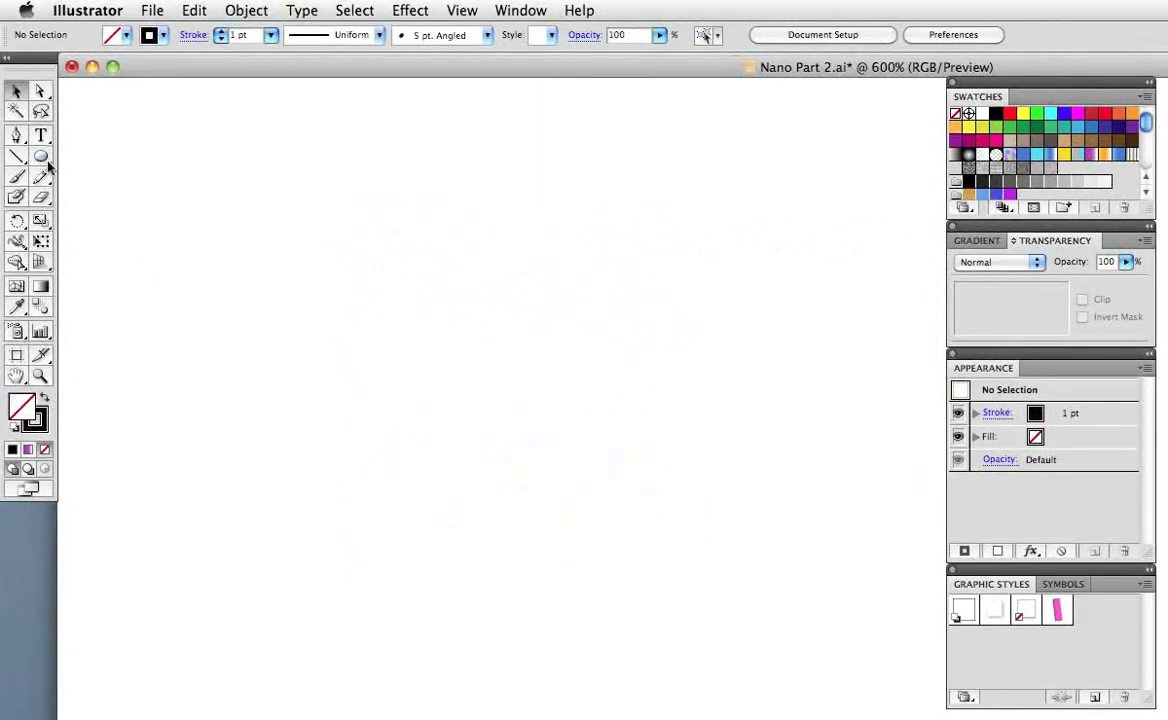
# - Draw a tall narrow ellipse and widen its stroke at the left and right sides
pyautogui.click(42, 157)
pyautogui.moveTo(416, 141); pyautogui.dragTo(596, 705)
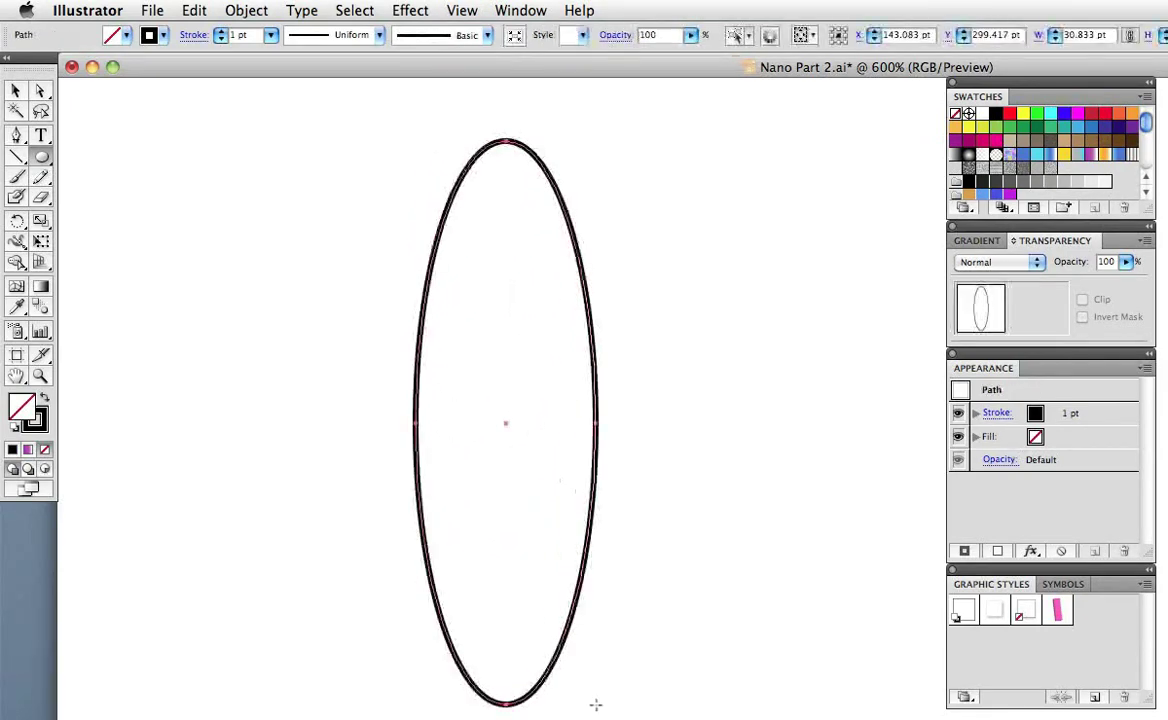
pyautogui.hotkey('shift', 'w')
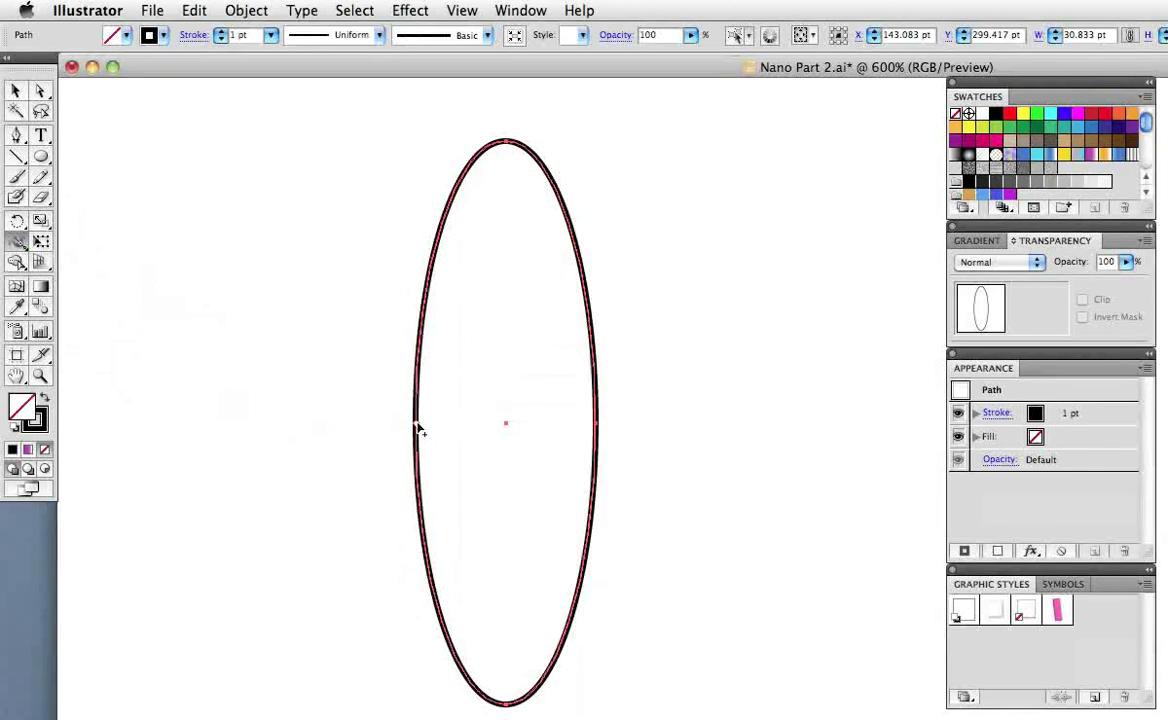
pyautogui.moveTo(416, 425); pyautogui.dragTo(430, 427)
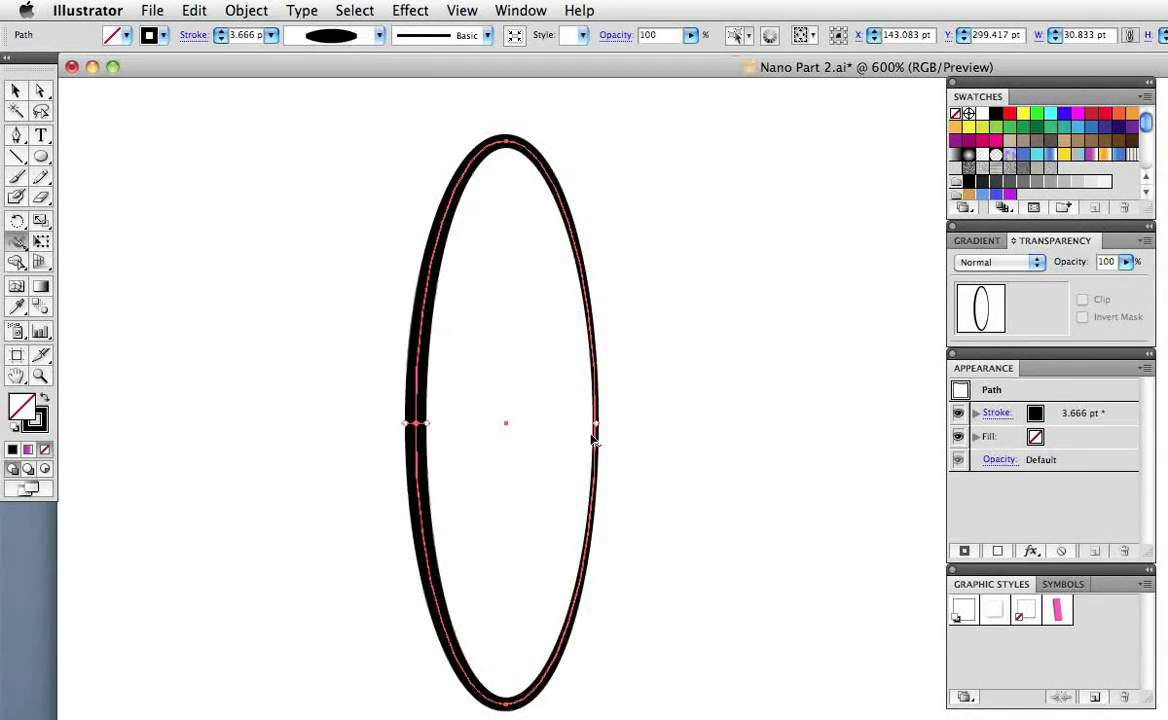
pyautogui.moveTo(603, 428); pyautogui.dragTo(607, 423)
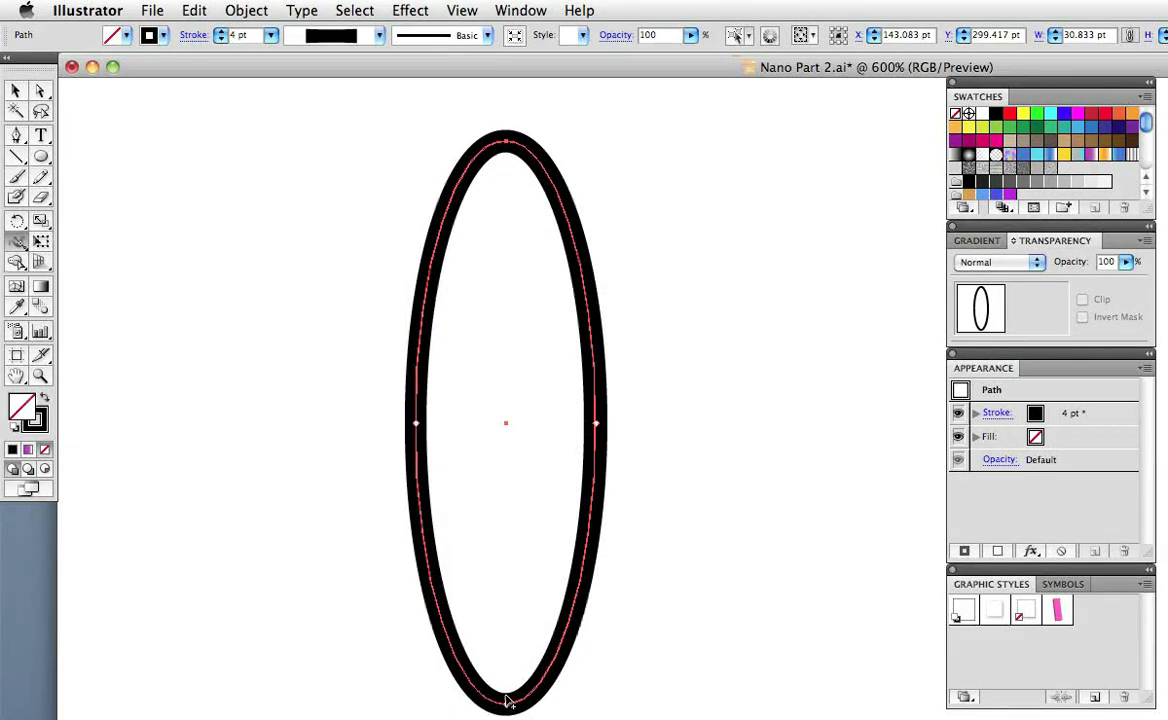
# - Taper the stroke to points at top and bottom, then reselect the whole ellipse
pyautogui.moveTo(507, 702)
pyautogui.mouseDown()
pyautogui.moveTo(495, 699)
pyautogui.moveTo(505, 702)
pyautogui.mouseUp()
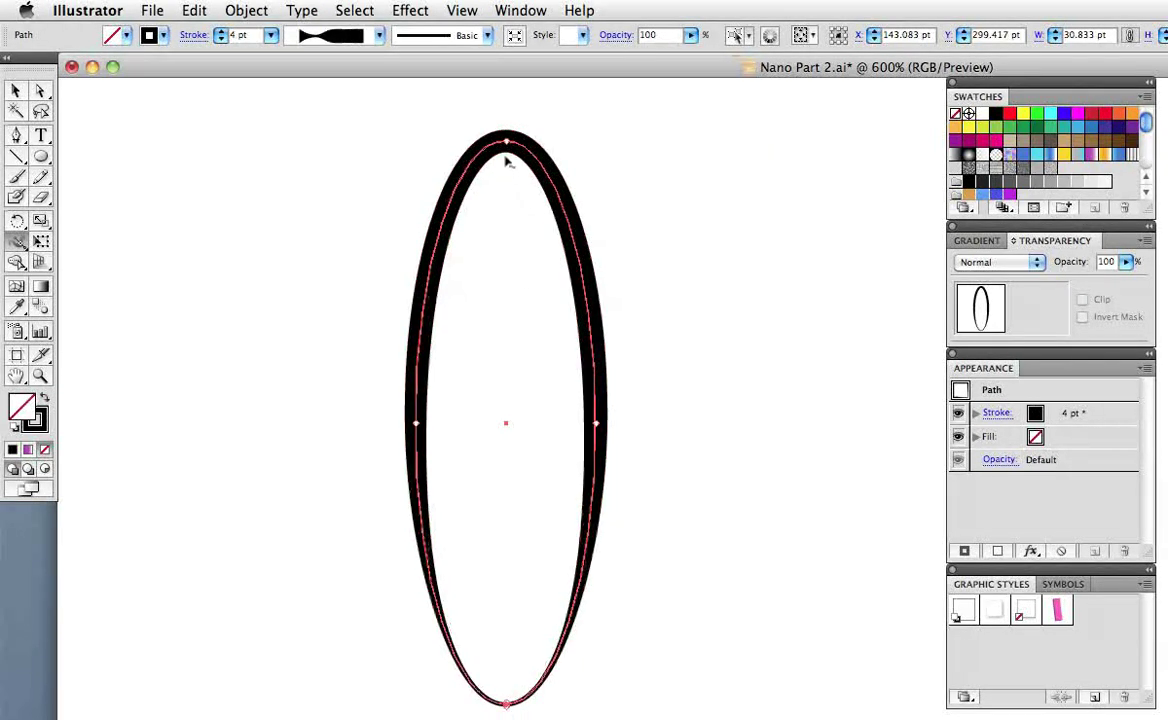
pyautogui.moveTo(507, 160); pyautogui.dragTo(508, 145)
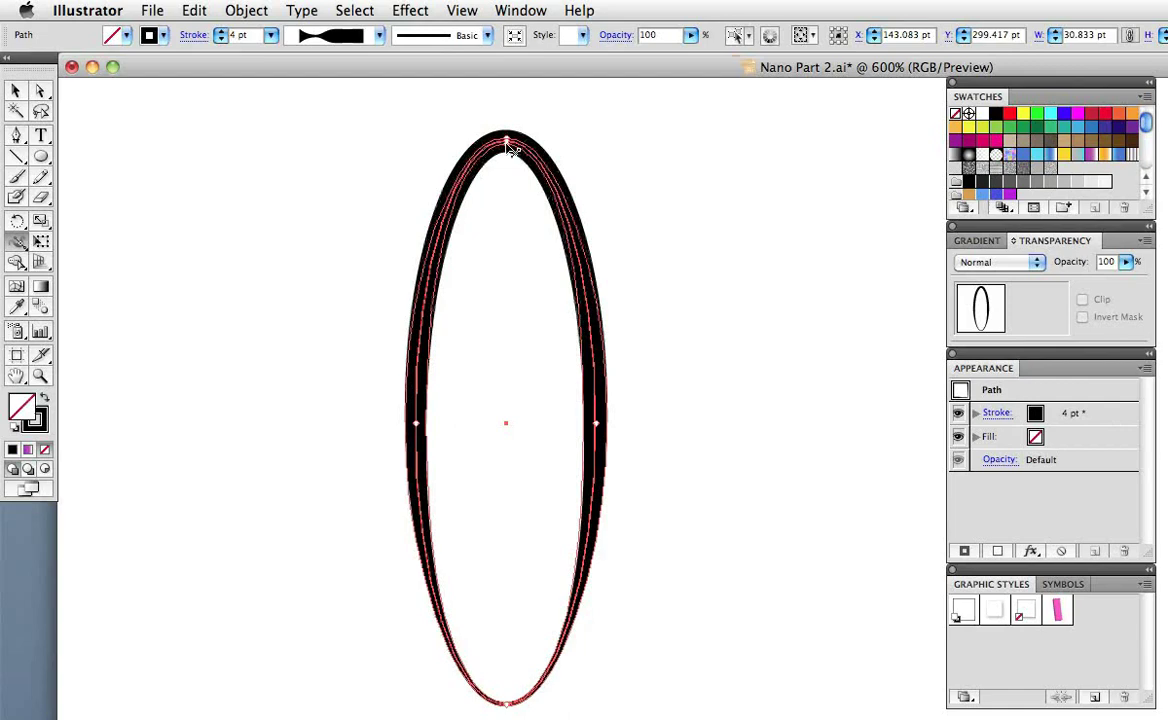
pyautogui.click(683, 237)
pyautogui.press('v')
pyautogui.moveTo(803, 263); pyautogui.dragTo(503, 458)
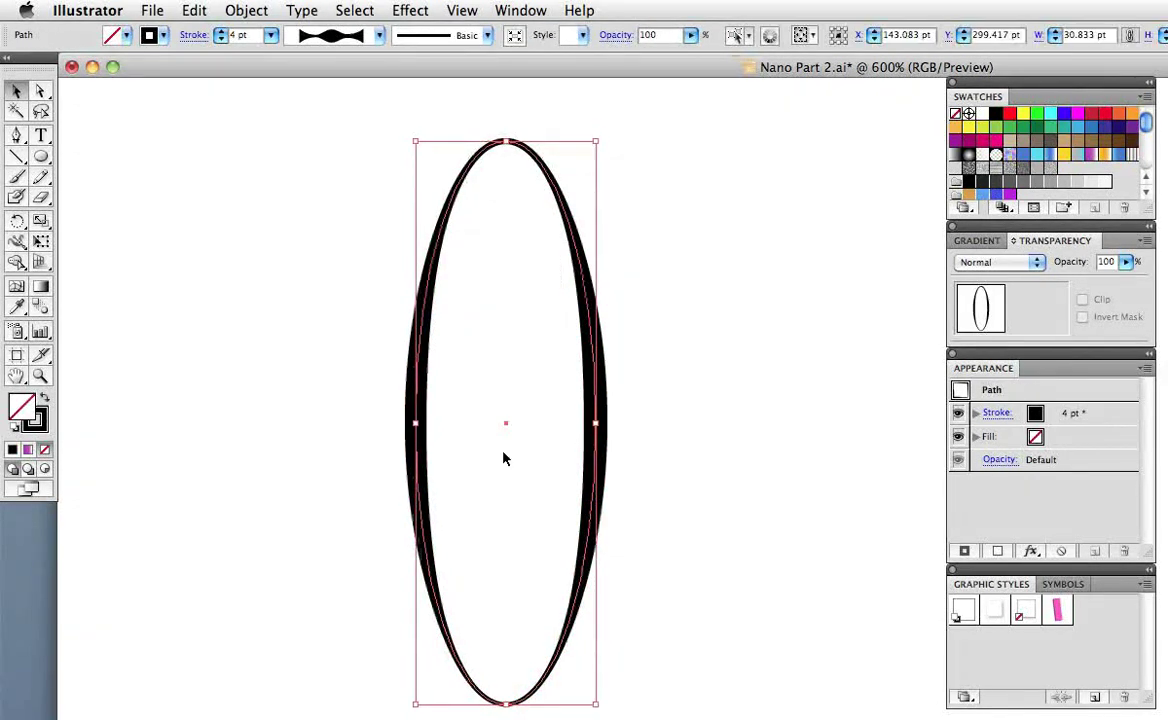
# - Make rotated copies of the ellipse at 60° steps to form three atom orbits
pyautogui.doubleClick(17, 220)
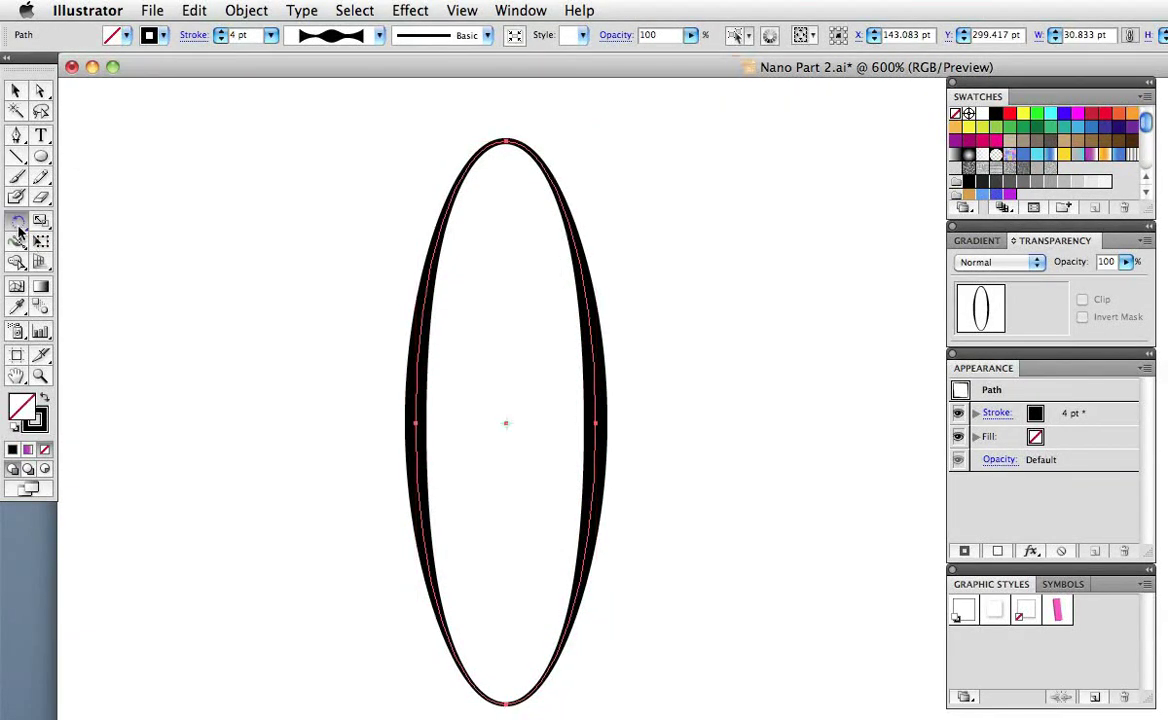
pyautogui.moveTo(845, 358); pyautogui.dragTo(699, 308)
pyautogui.write('60')
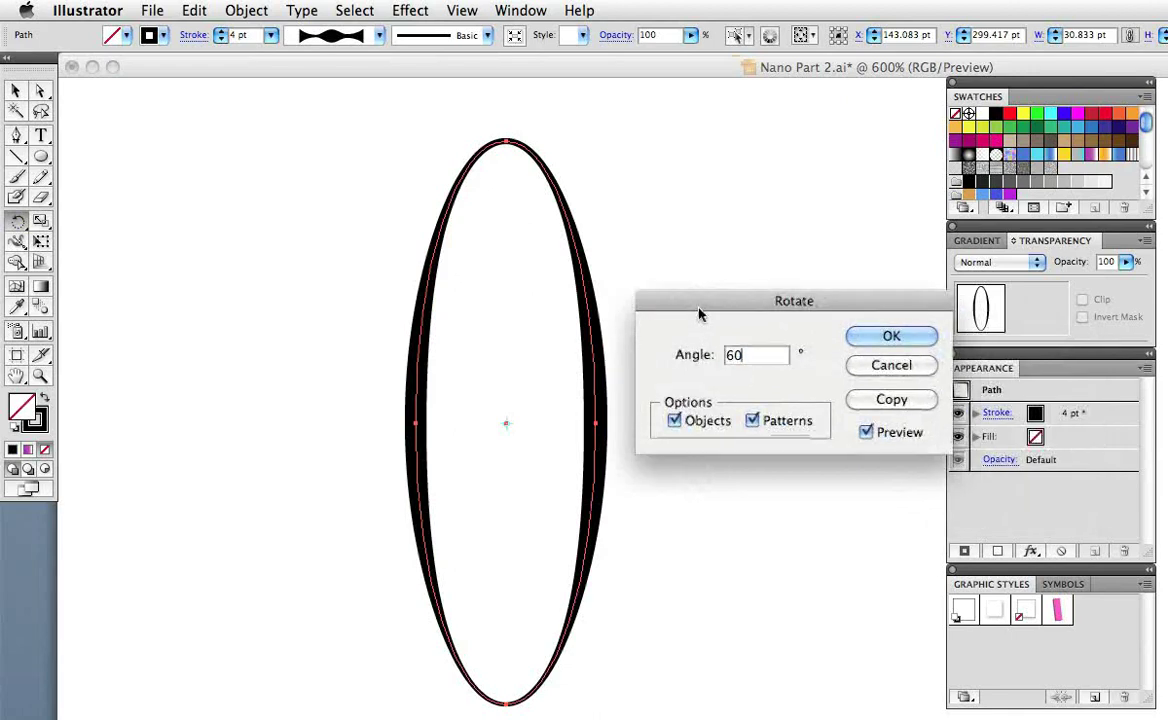
pyautogui.click(872, 405)
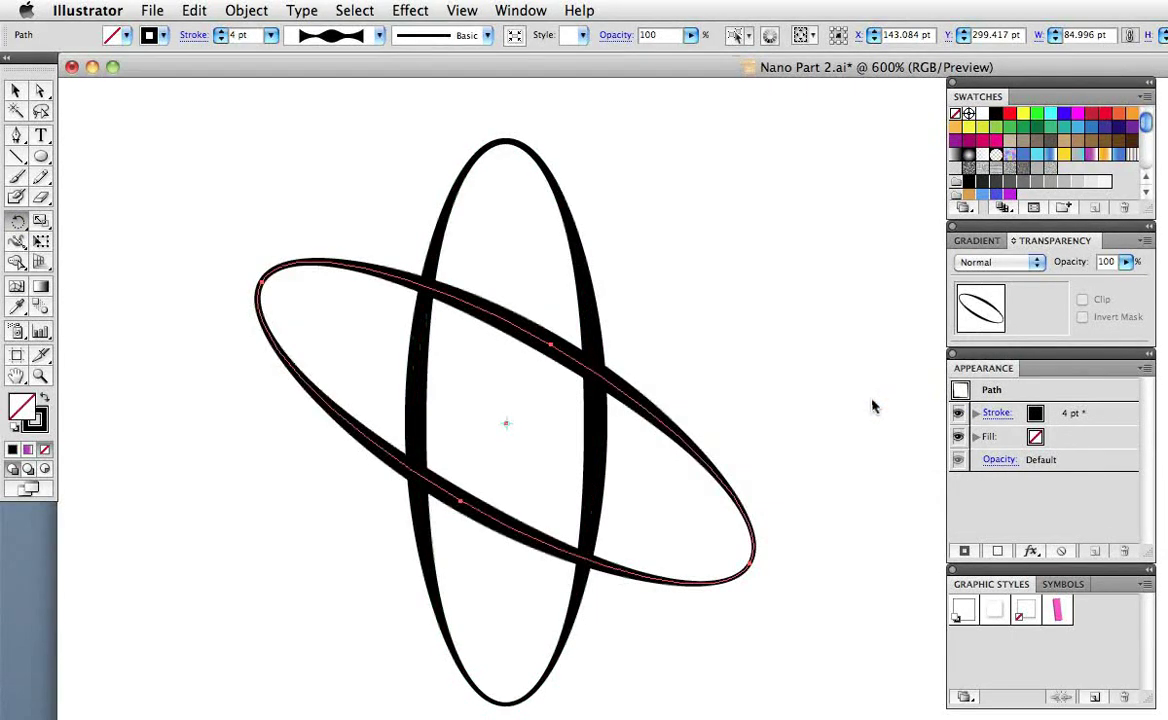
pyautogui.press('super+d')
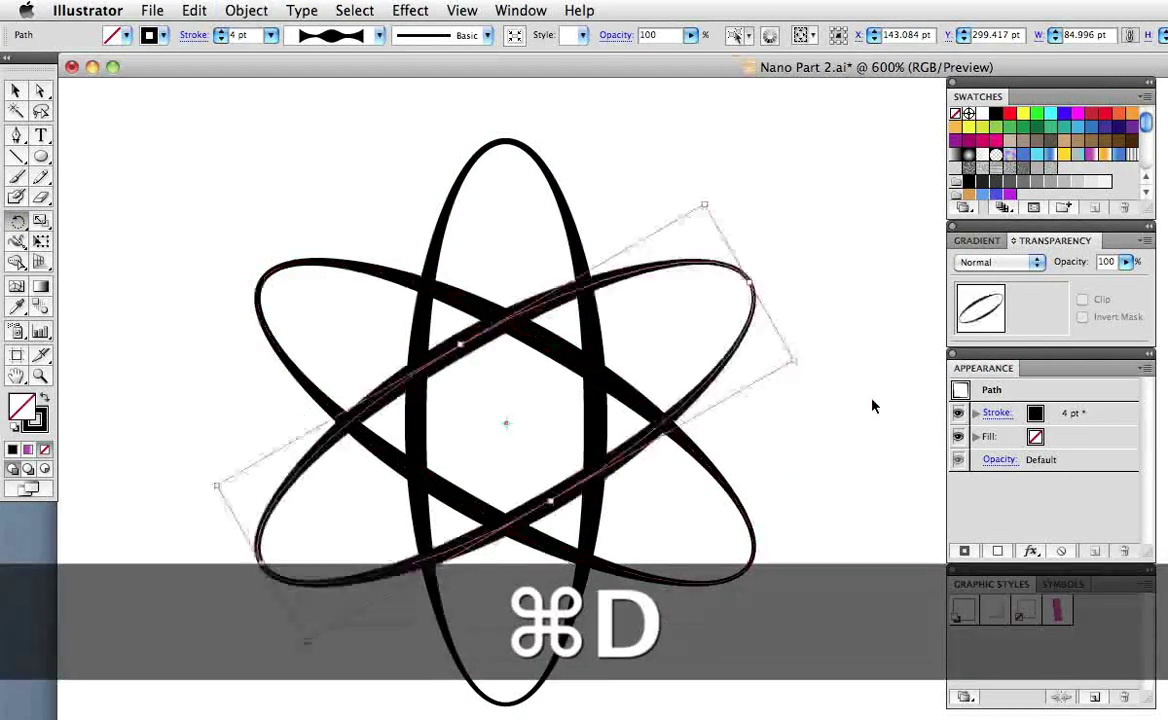
pyautogui.keyDown('super'); pyautogui.click(872, 400); pyautogui.keyUp('super')
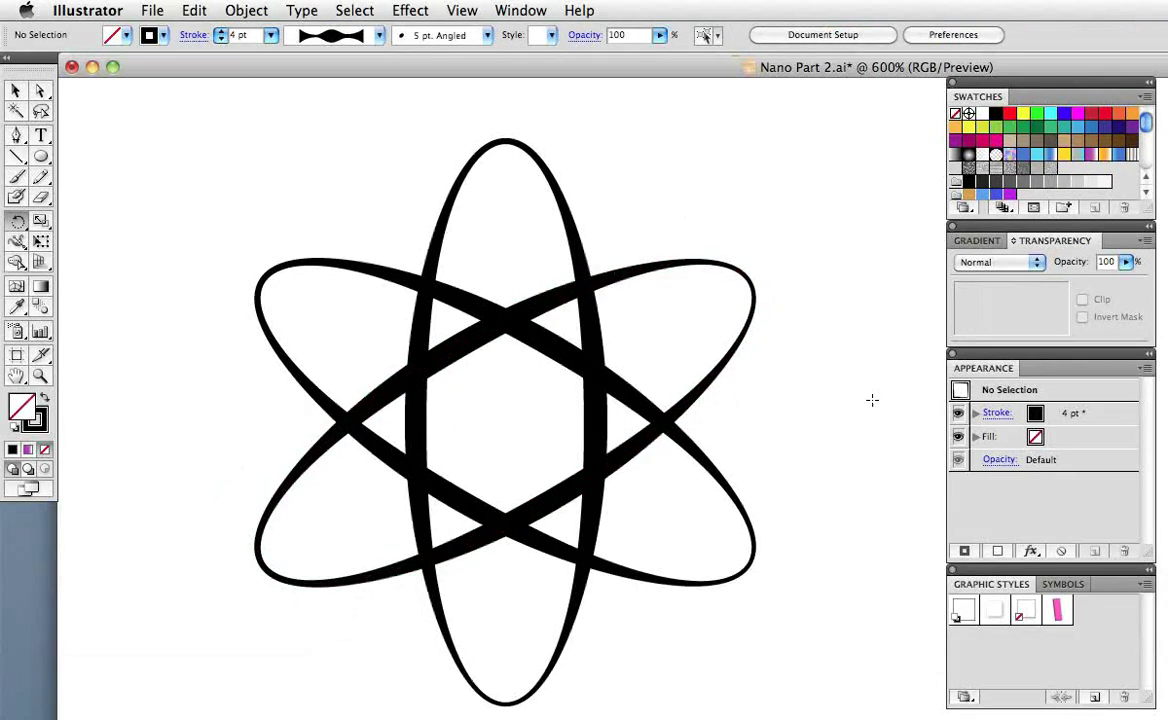
# - Draw a small solid-filled electron dot on the vertical orbit
pyautogui.click(41, 158)
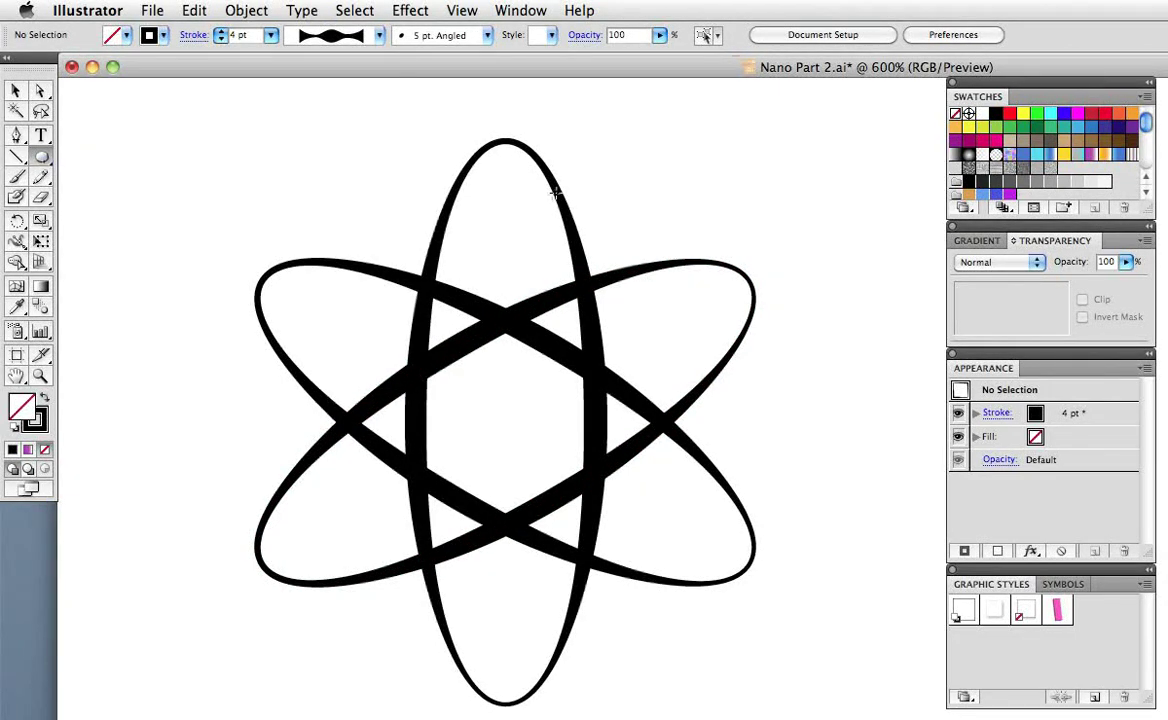
pyautogui.moveTo(555, 192); pyautogui.dragTo(575, 211)
pyautogui.hotkey('shift', 'x')
pyautogui.press('v')
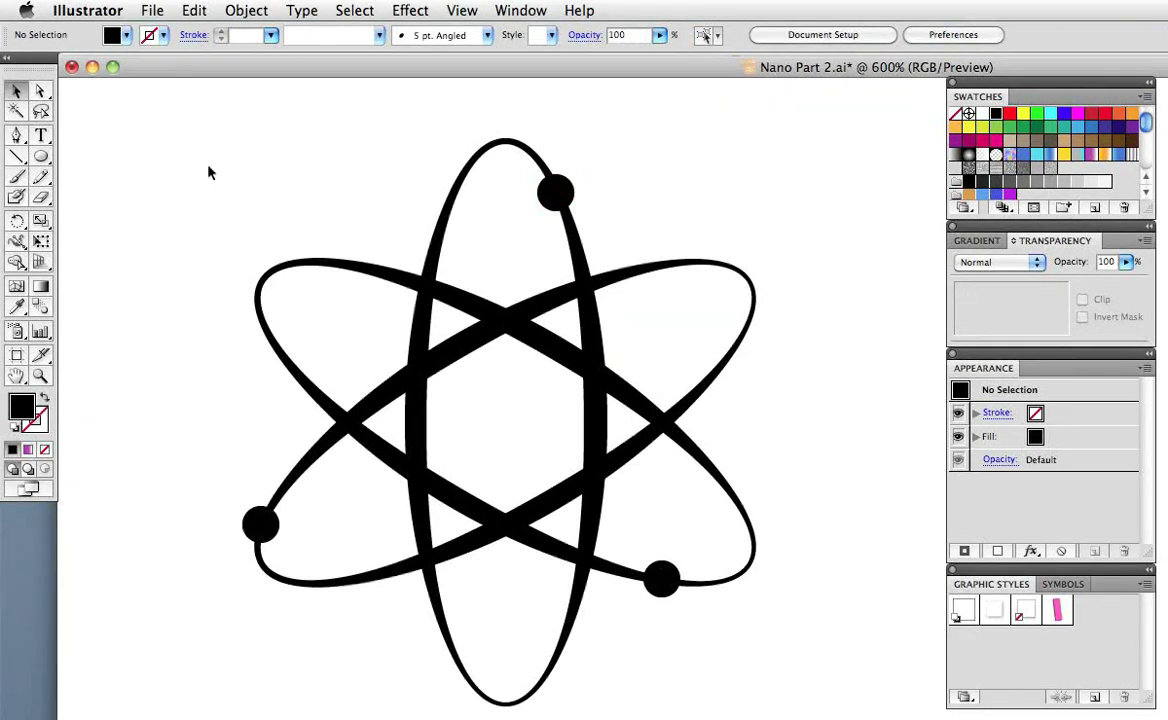
# - Expand the atom's appearance and Unite all its parts in Pathfinder
pyautogui.moveTo(208, 172); pyautogui.dragTo(727, 626)
pyautogui.click(250, 10)
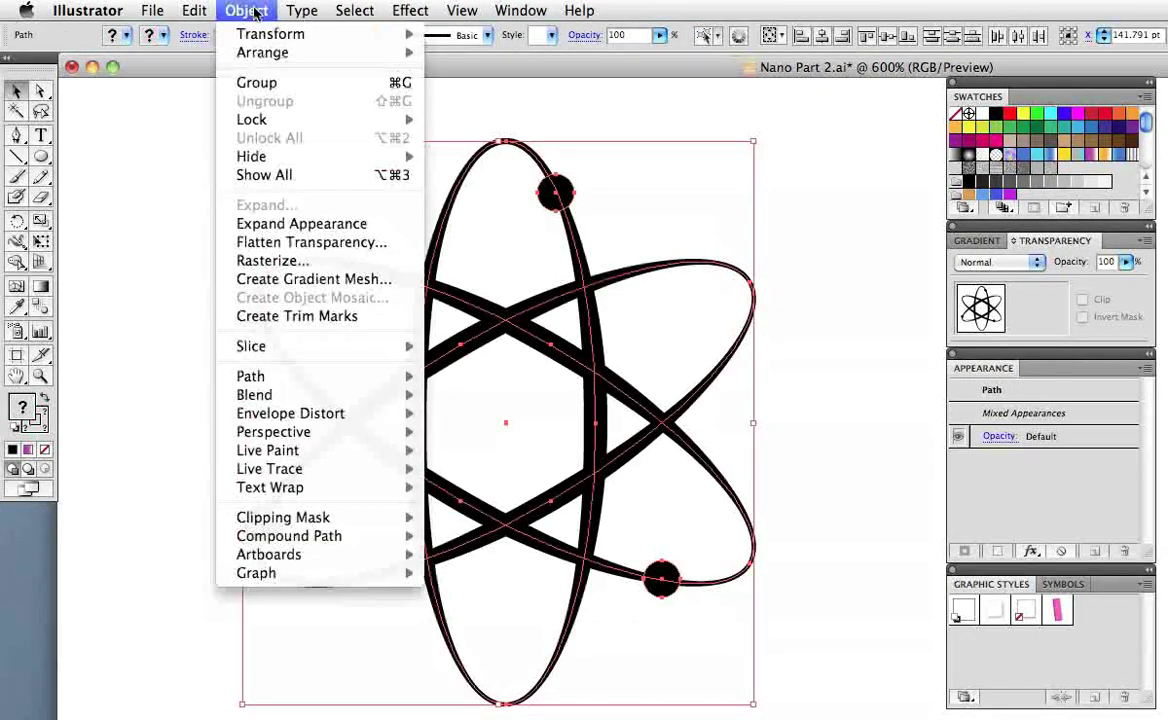
pyautogui.click(280, 223)
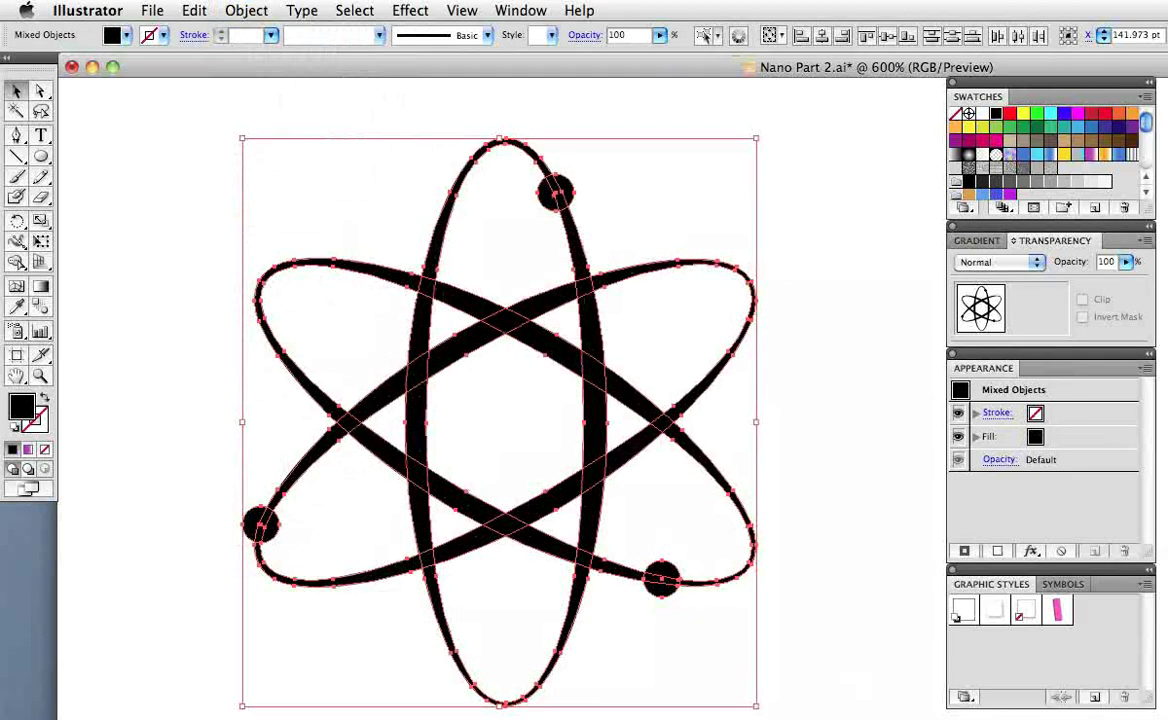
pyautogui.press('super+shift+F9')
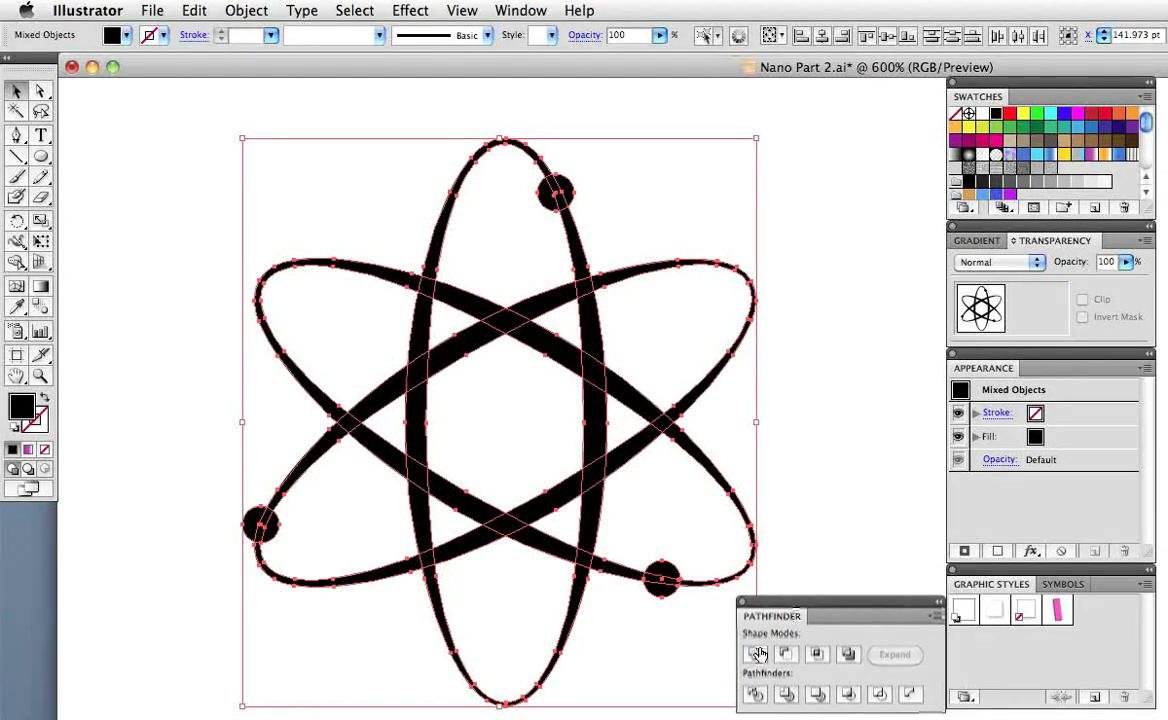
pyautogui.click(759, 654)
pyautogui.click(825, 562)
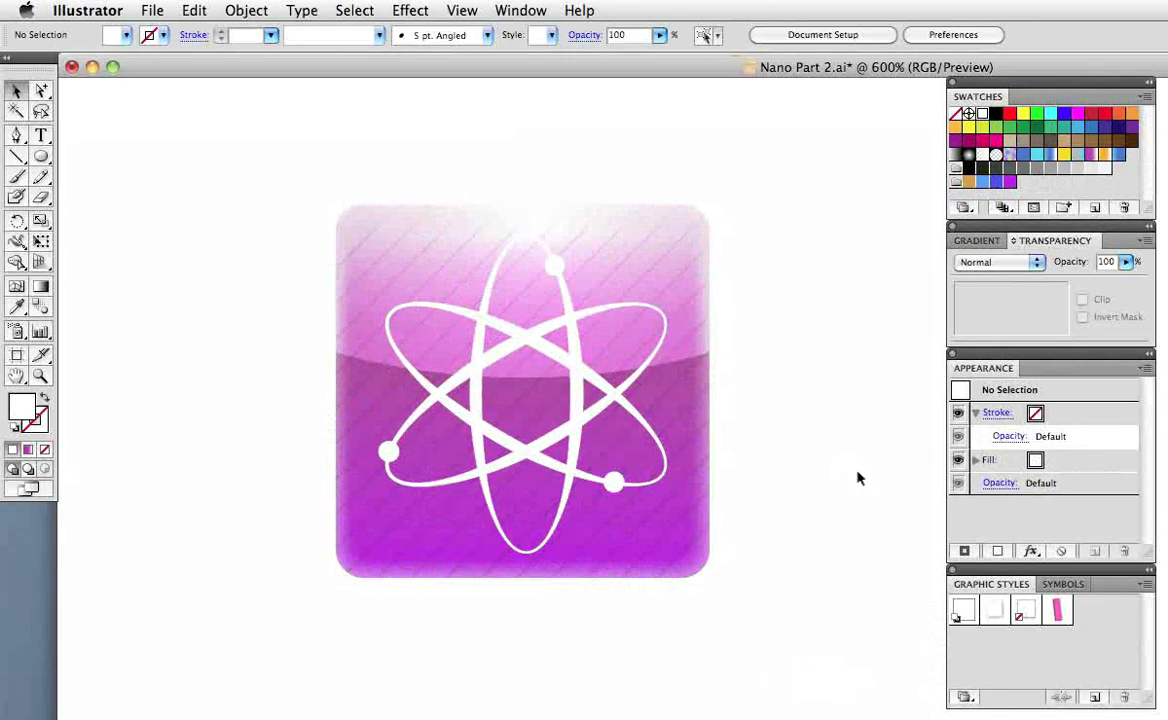
# - Copy the white atom and recolour the original purple
pyautogui.click(626, 408)
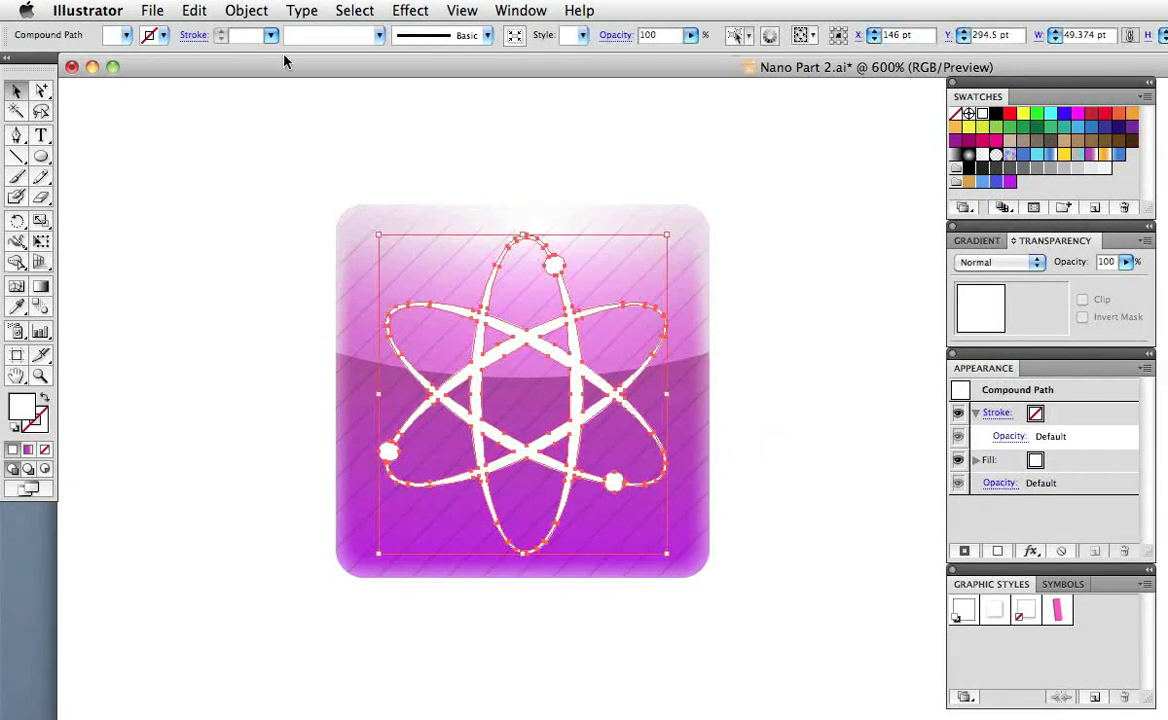
pyautogui.click(194, 10)
pyautogui.click(203, 167)
pyautogui.click(954, 146)
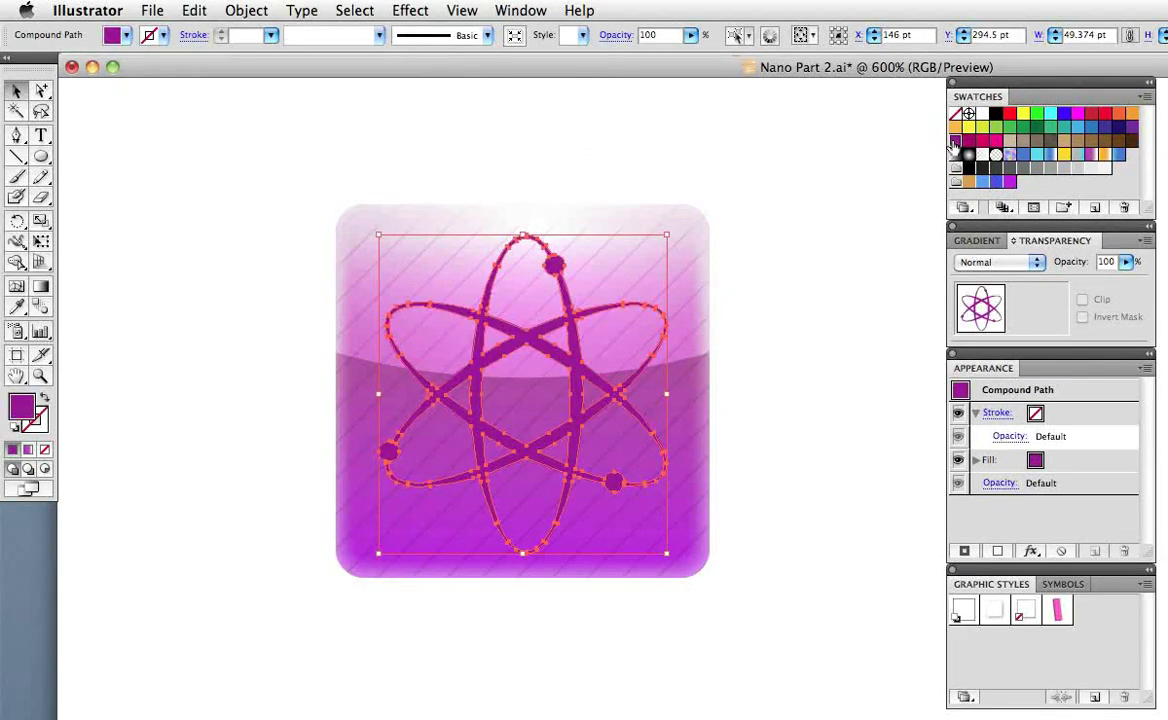
# - Paste the white atom in front and offset it about 1 pt to reveal a purple edge
pyautogui.click(194, 10)
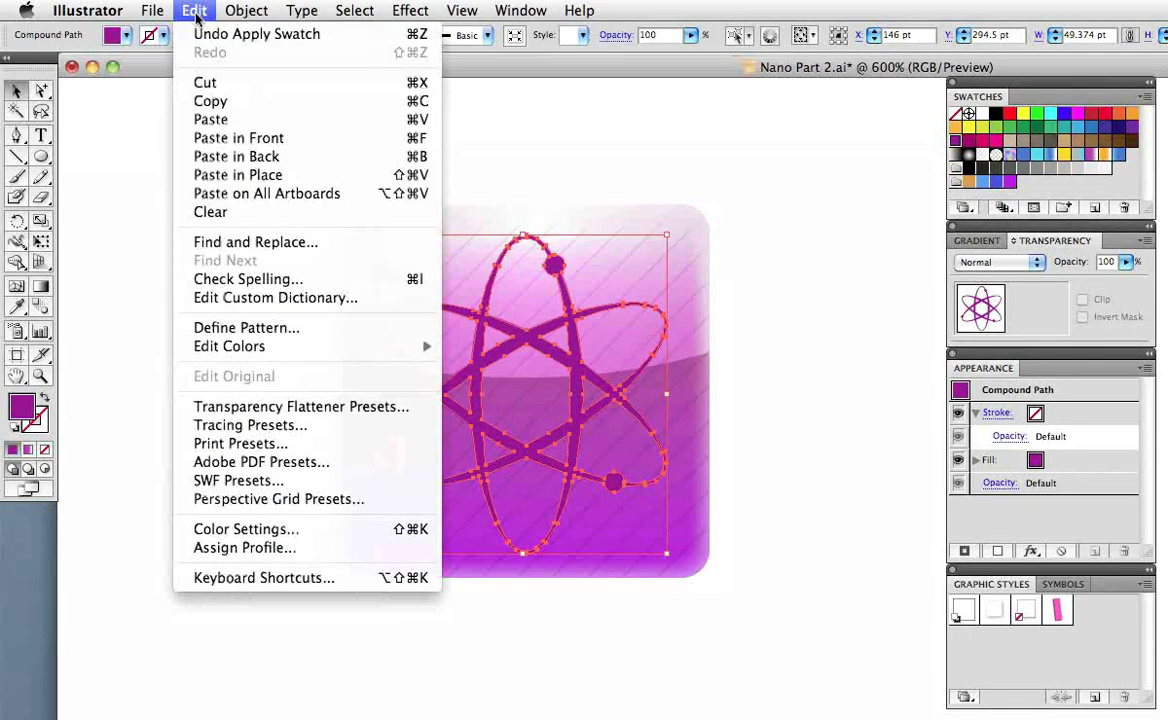
pyautogui.click(276, 137)
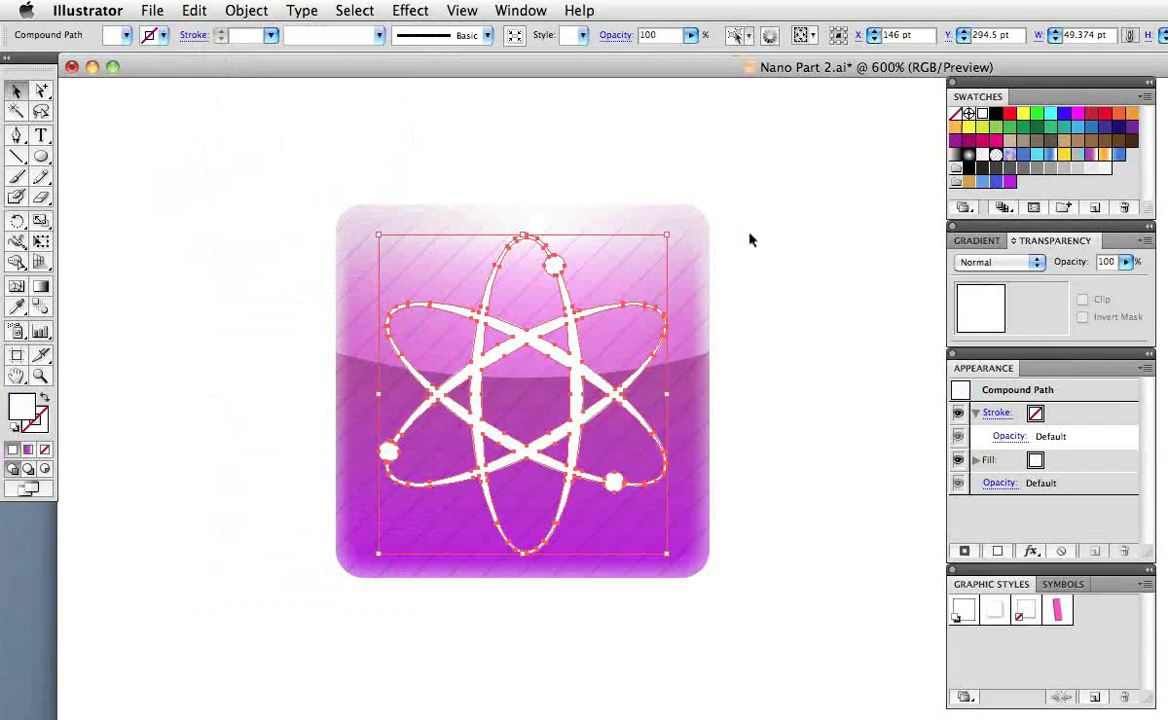
pyautogui.press('Down')
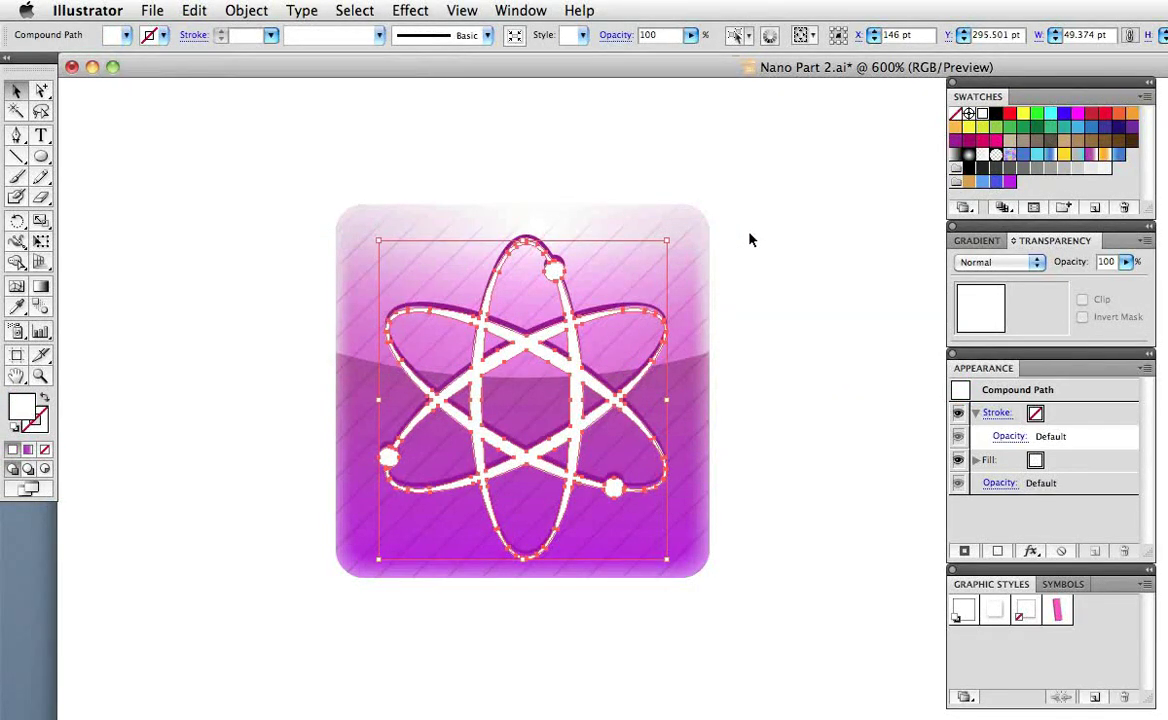
pyautogui.moveTo(543, 255); pyautogui.dragTo(543, 251)
pyautogui.click(808, 313)
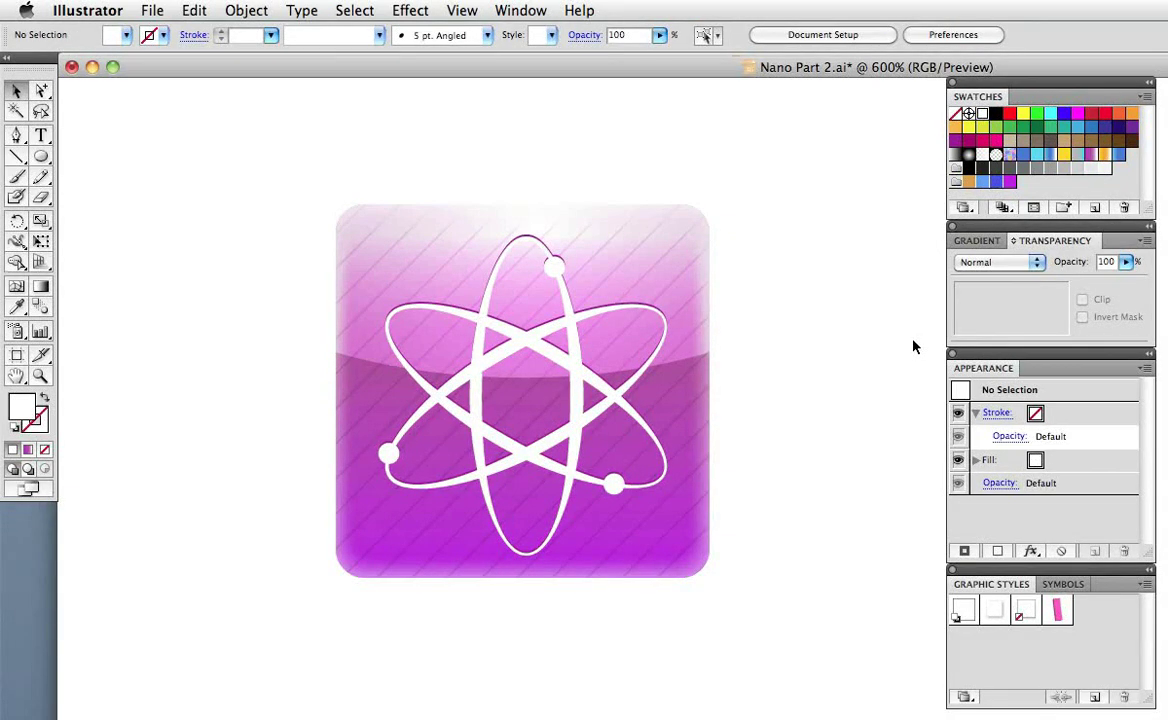
# - Zoom out and pan until all four app icons are in view
pyautogui.press('super+minus')
pyautogui.press('super+minus')
pyautogui.press('super+minus')
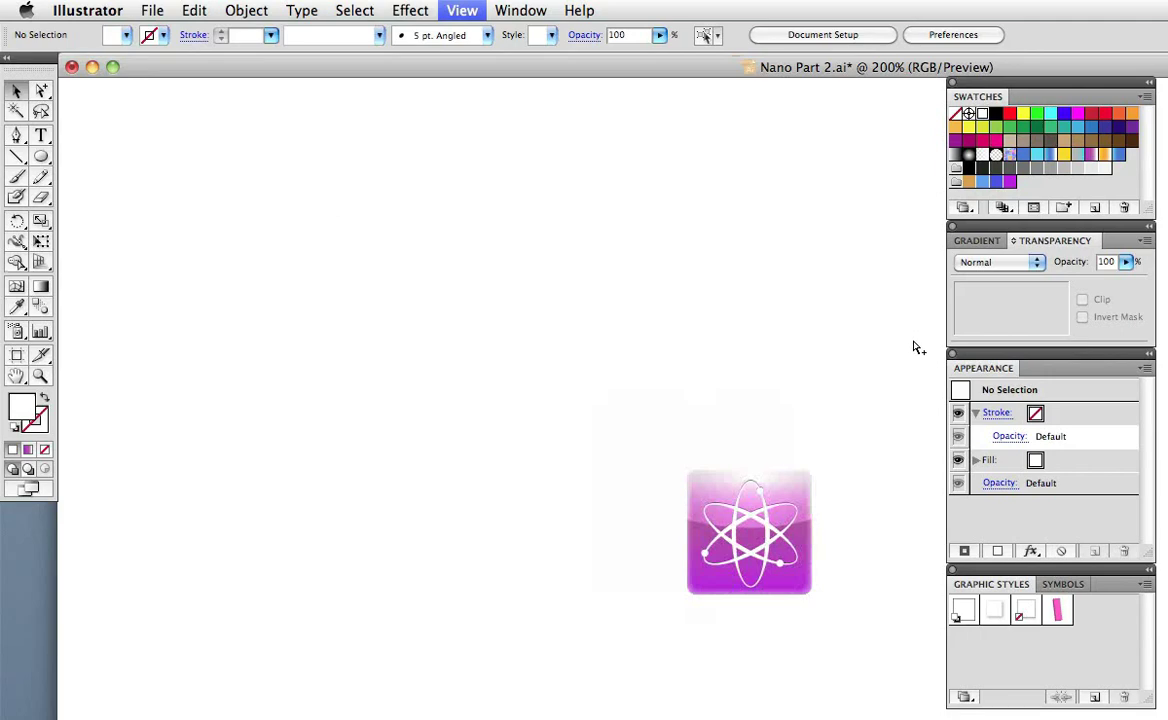
pyautogui.moveTo(886, 485); pyautogui.dragTo(702, 340)
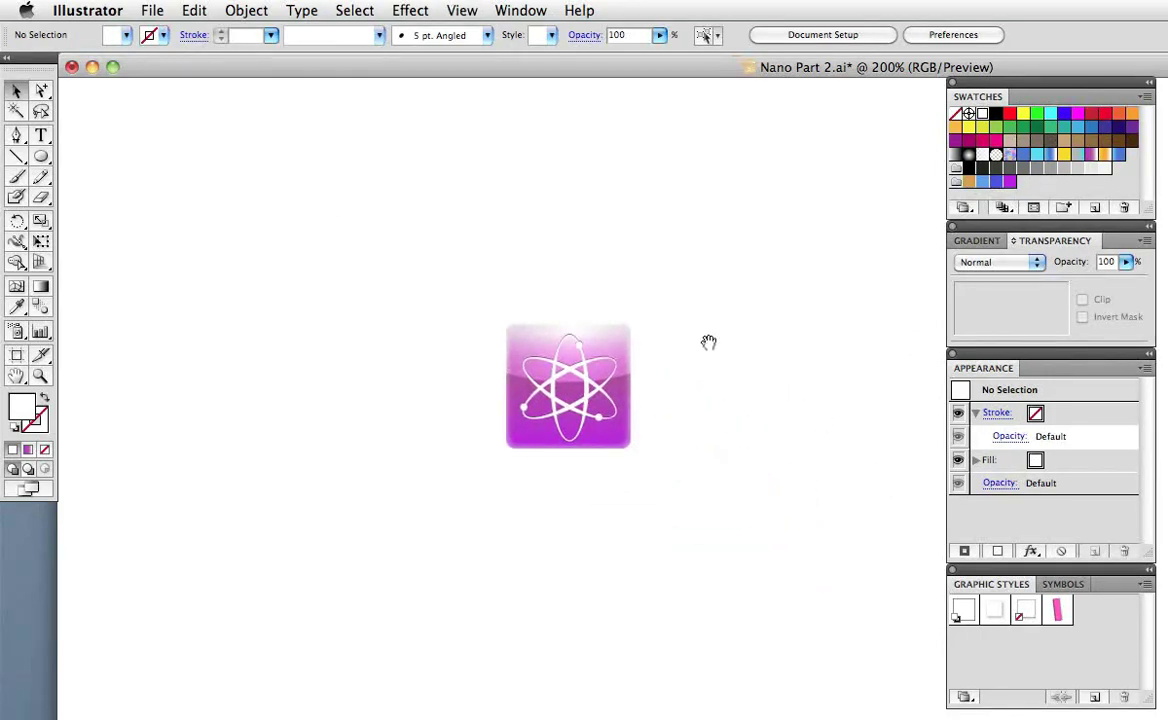
pyautogui.press('super+minus')
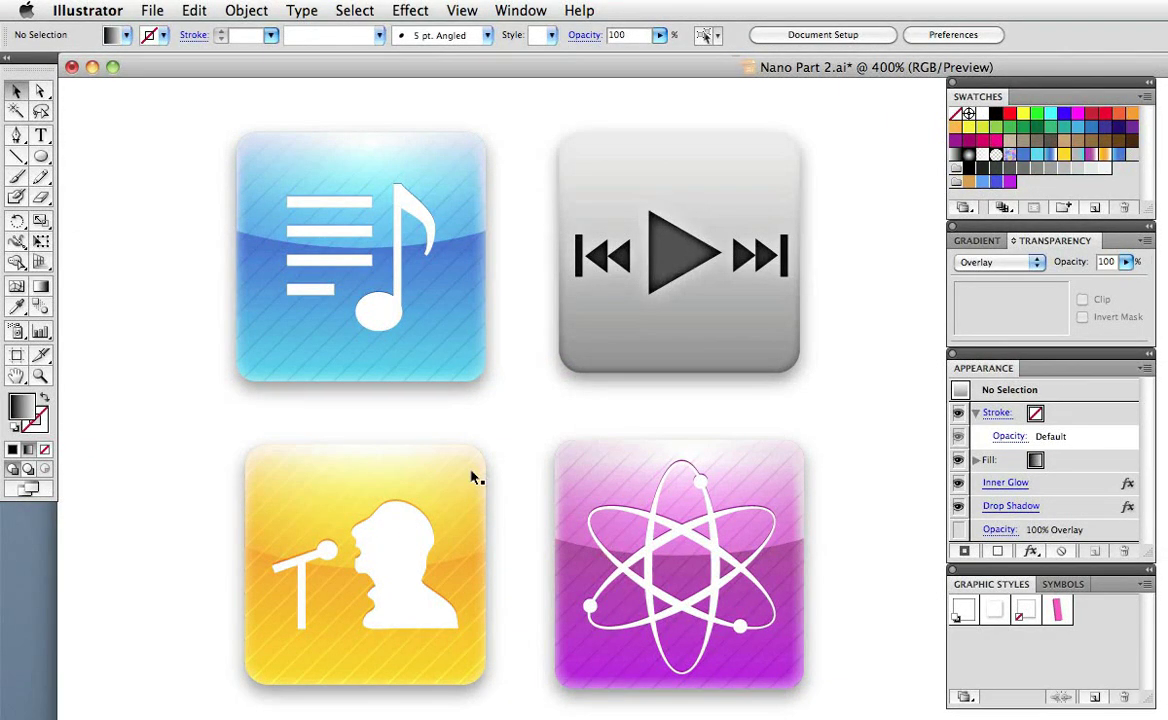
# - Inspect the grey play icon's Inner Glow settings, cancel, then select the arrows group
pyautogui.click(727, 329)
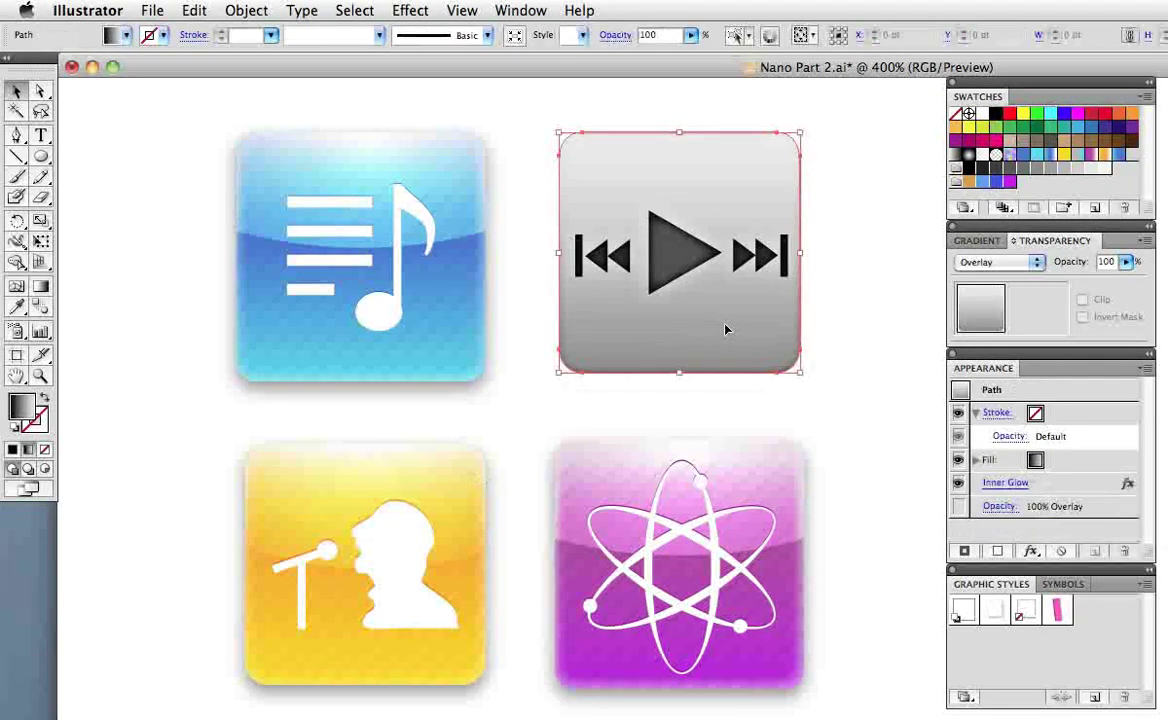
pyautogui.click(1010, 484)
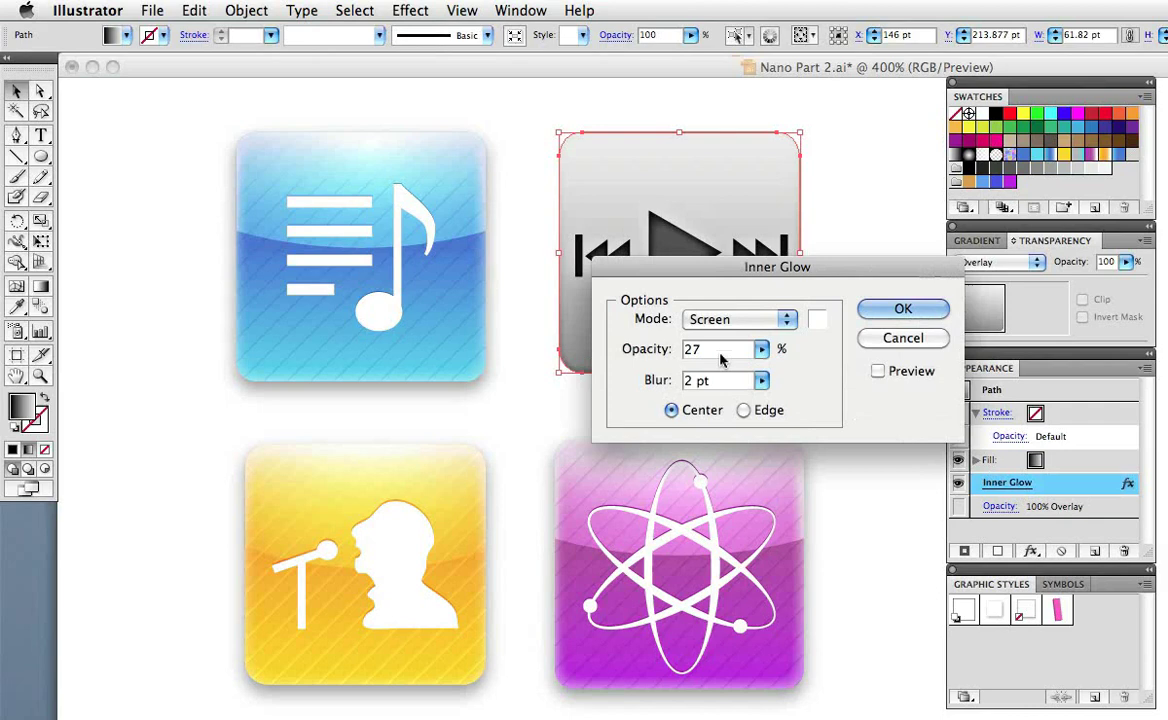
pyautogui.moveTo(782, 277); pyautogui.dragTo(717, 422)
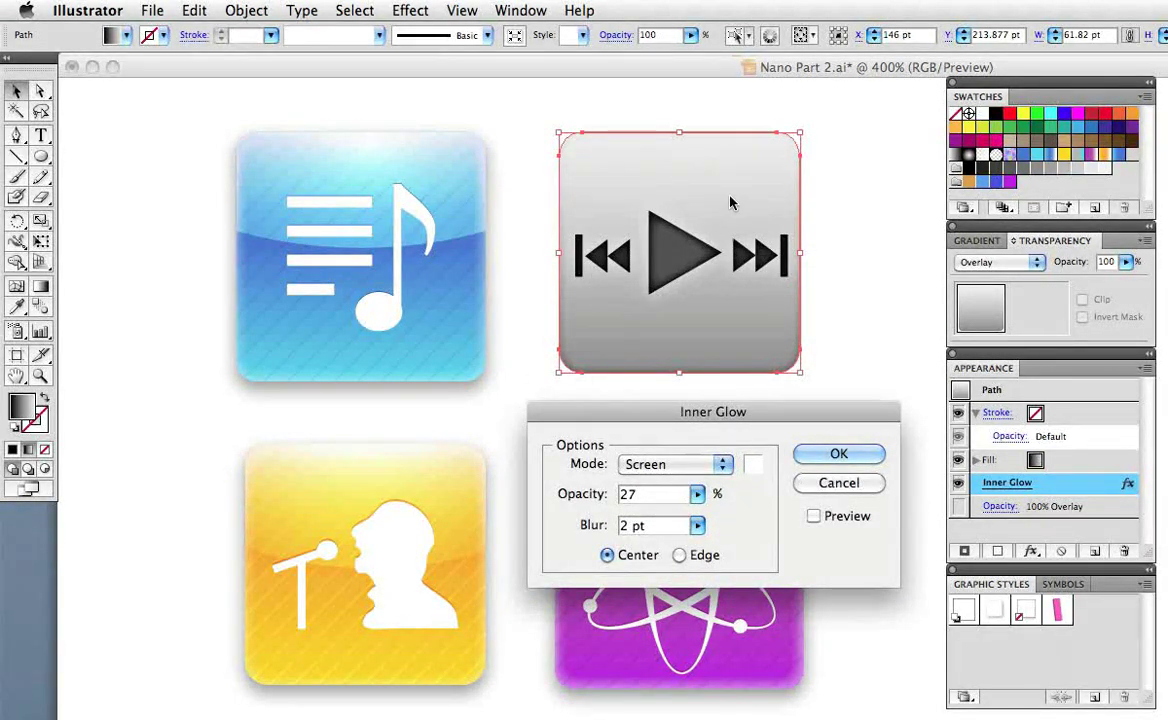
pyautogui.click(828, 484)
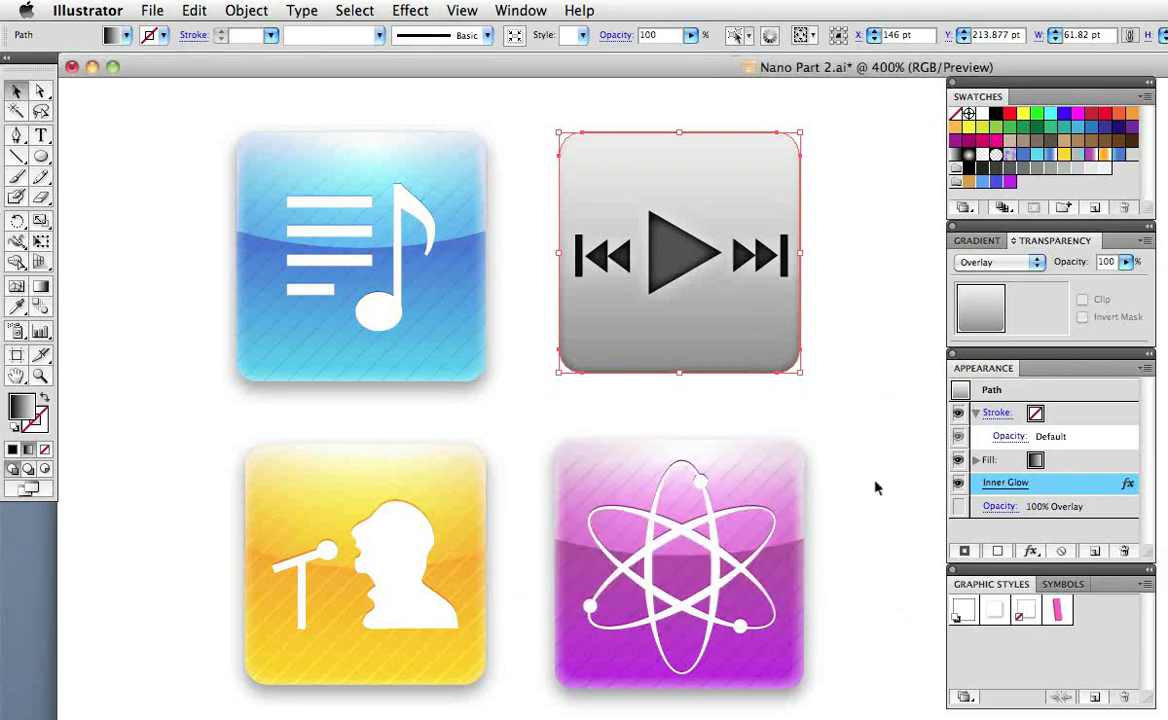
pyautogui.click(680, 252)
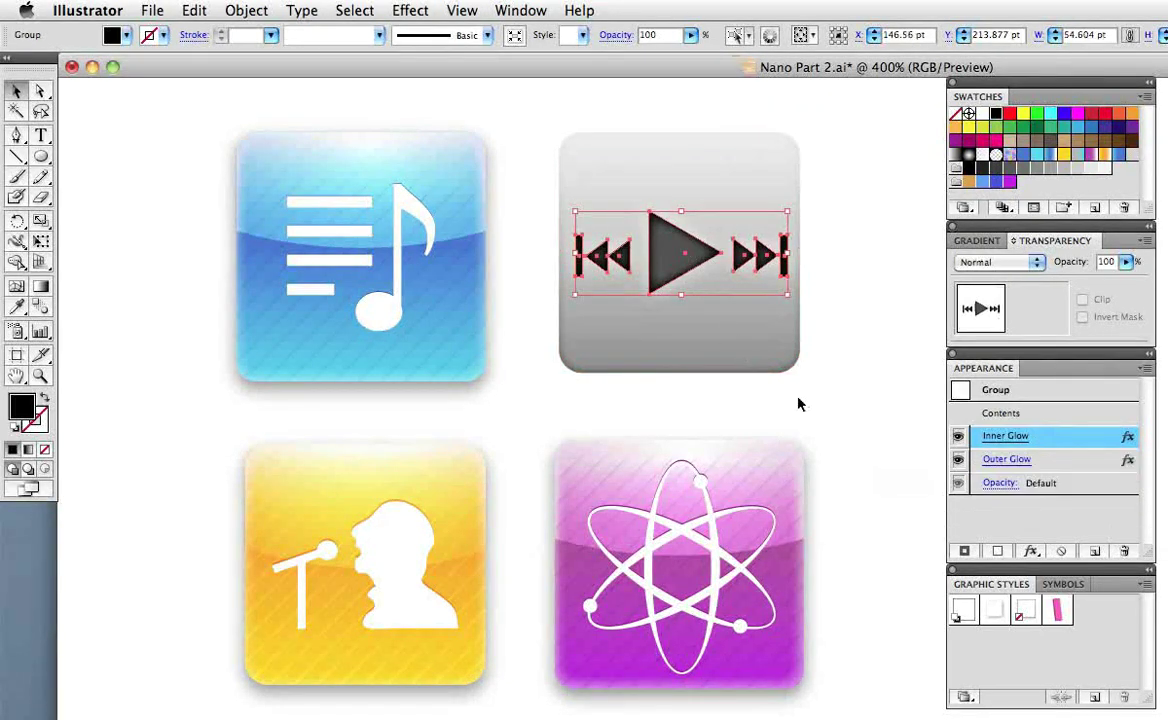
# - Check the arrows' Outer Glow effect, then select the grey icon's background
pyautogui.click(990, 459)
pyautogui.click(917, 466)
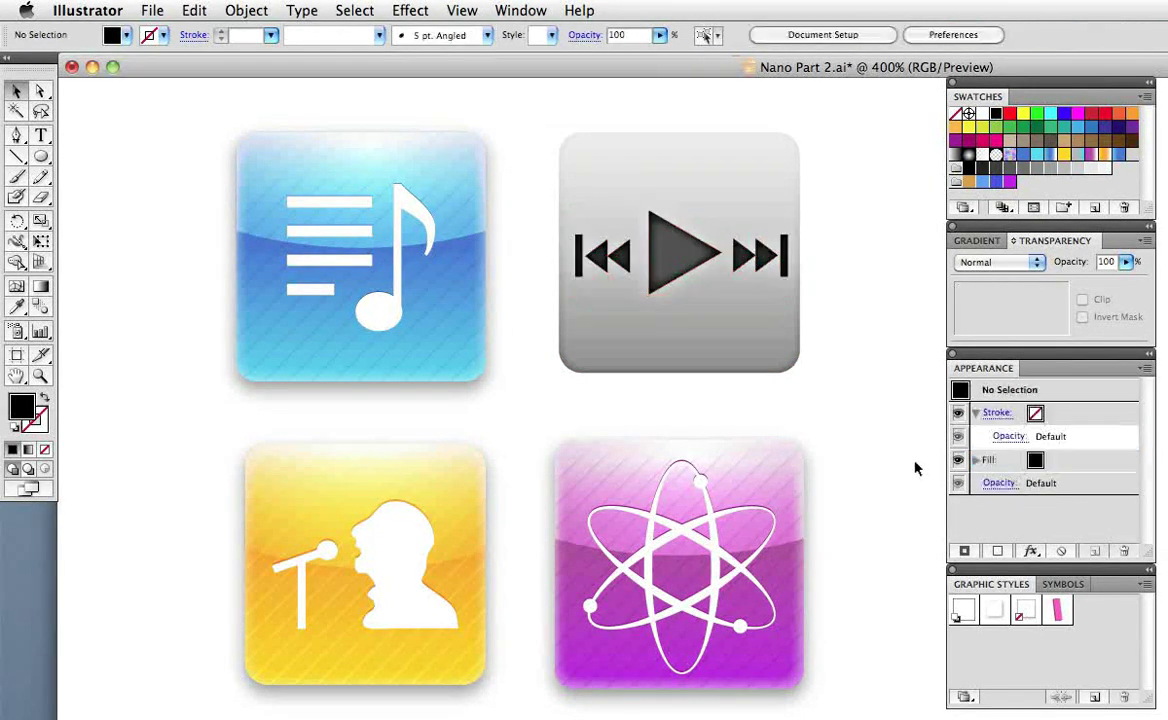
pyautogui.click(740, 366)
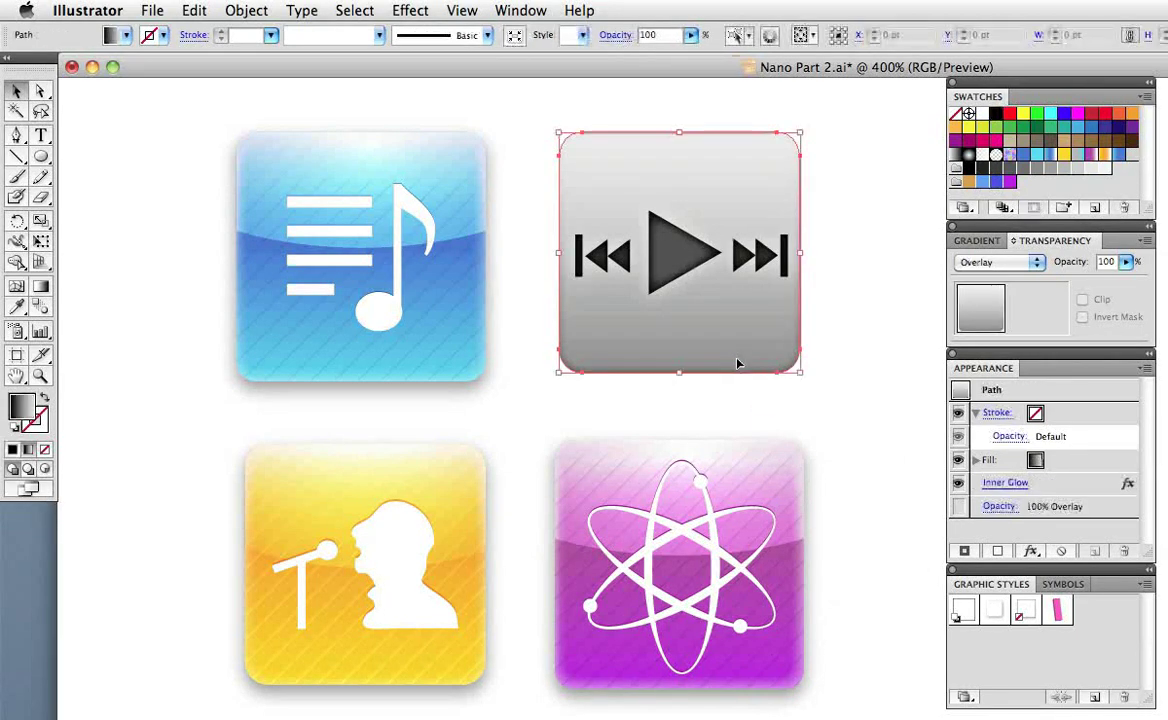
# - Apply a Multiply 45% drop shadow with 2 pt Y offset and 2 pt blur
pyautogui.click(410, 10)
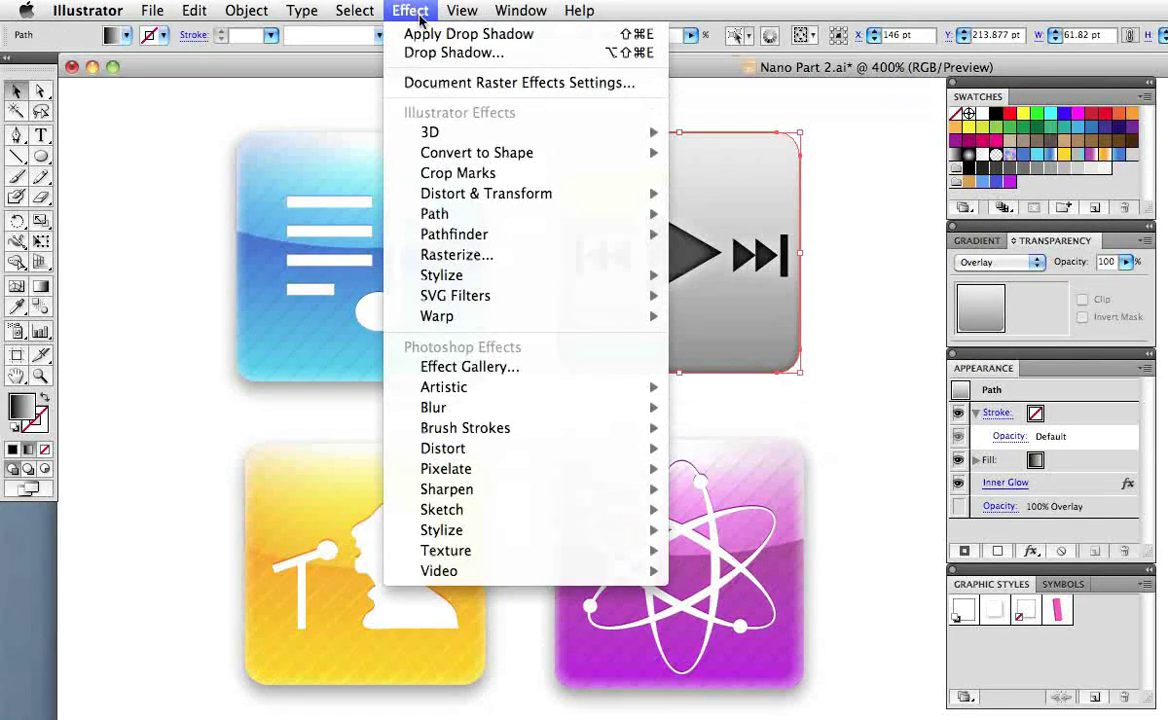
pyautogui.moveTo(631, 274)
pyautogui.click(738, 274)
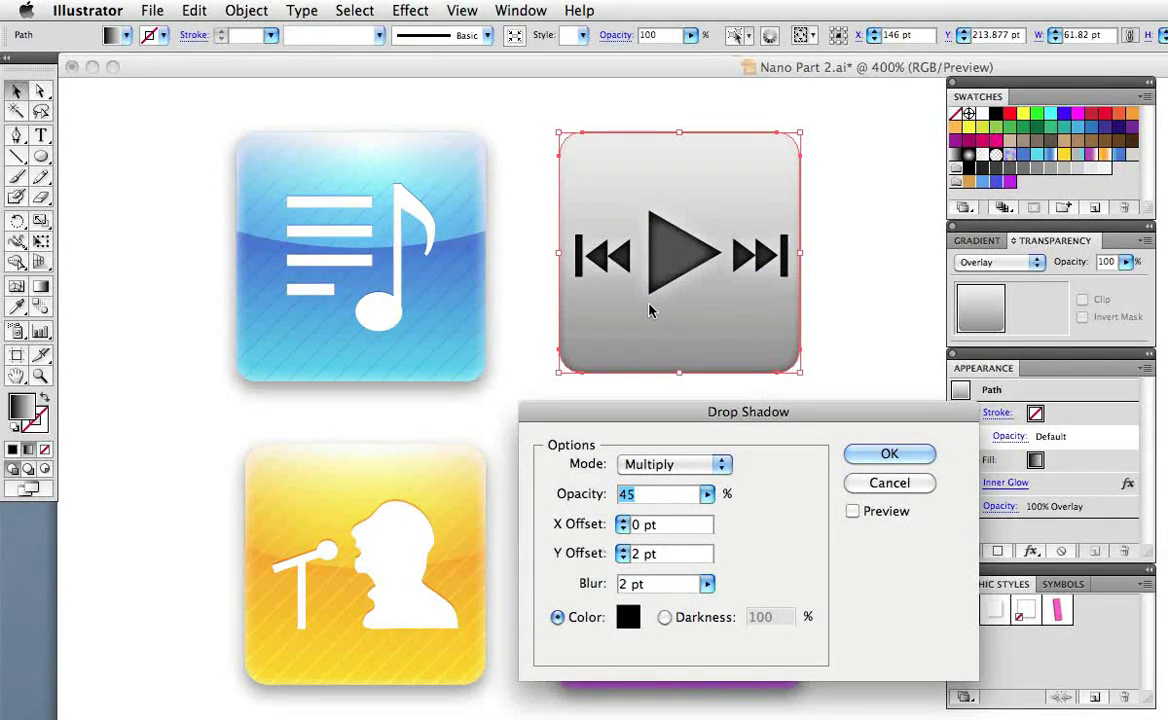
pyautogui.click(852, 511)
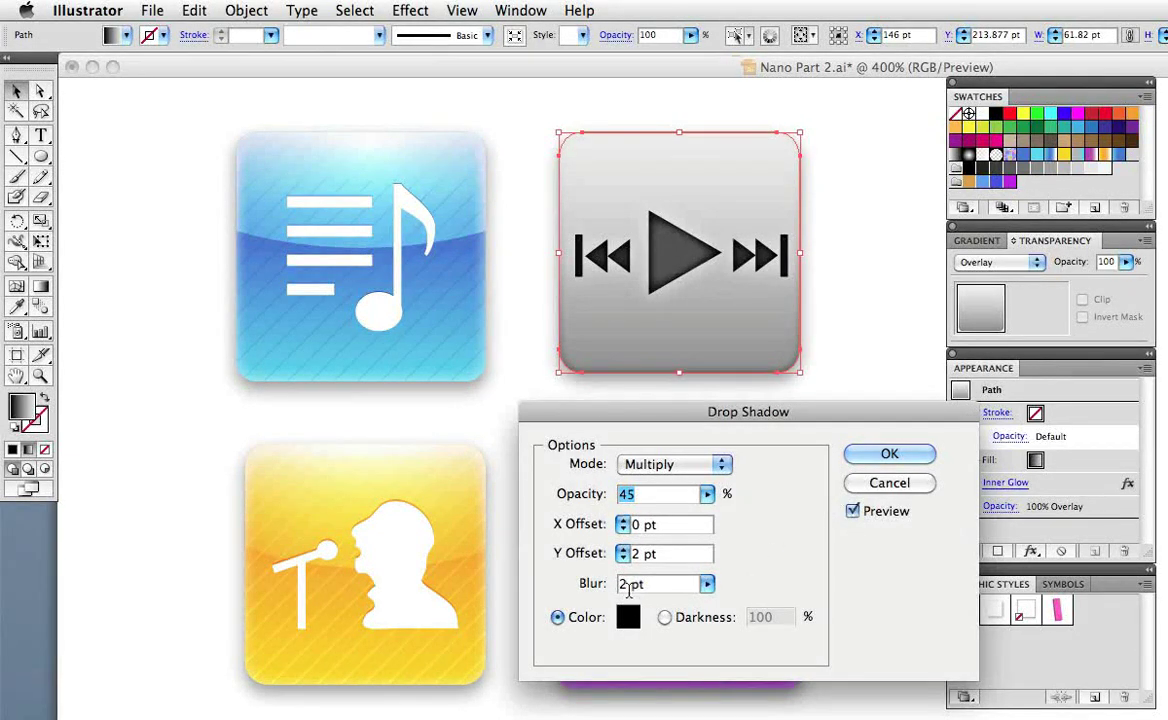
pyautogui.click(874, 456)
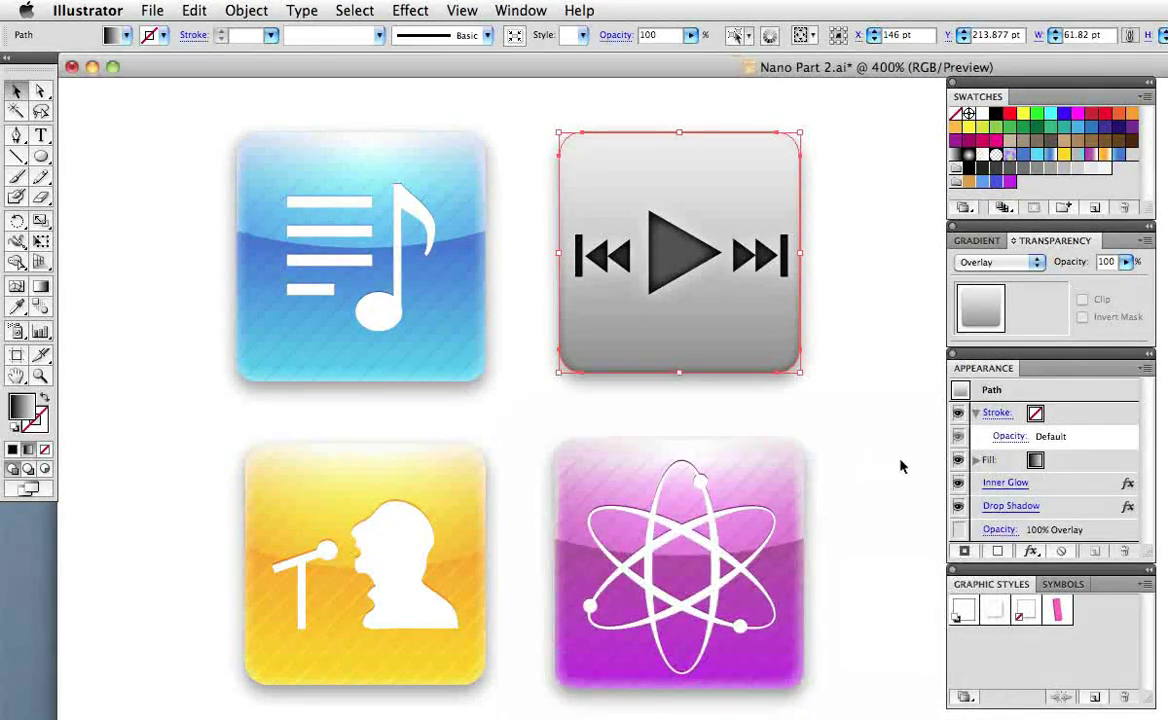
pyautogui.click(905, 464)
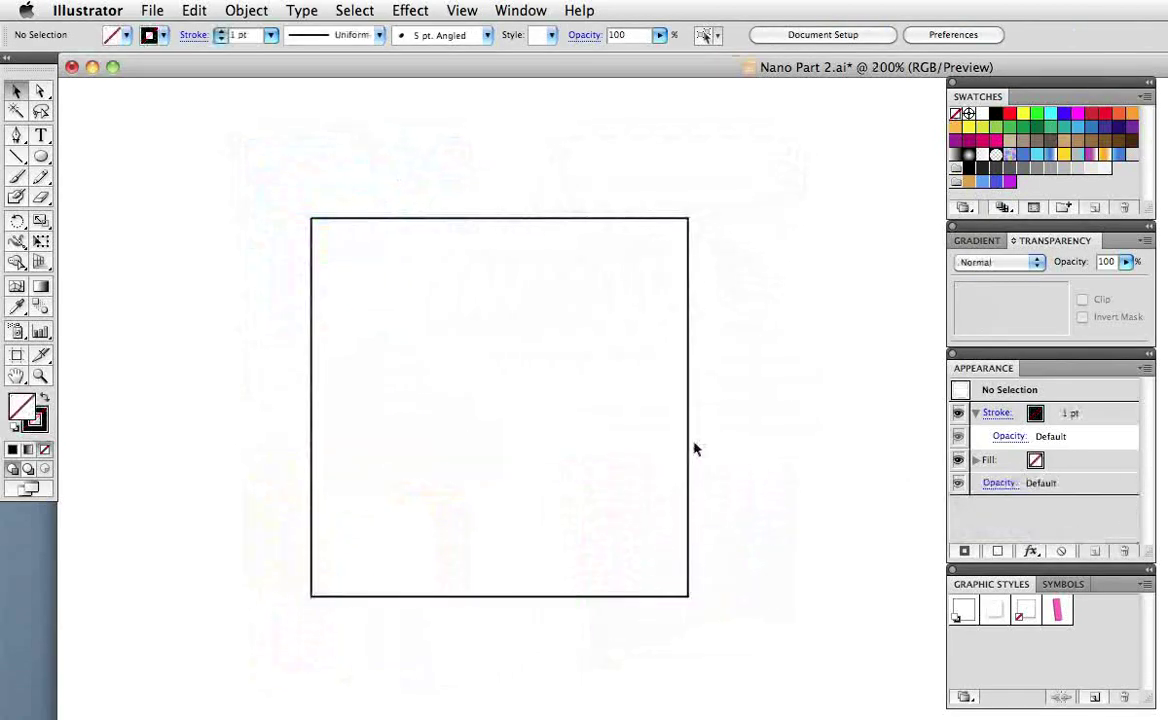
# - Add a 24 pt Offset Path outline around the empty square
pyautogui.click(689, 449)
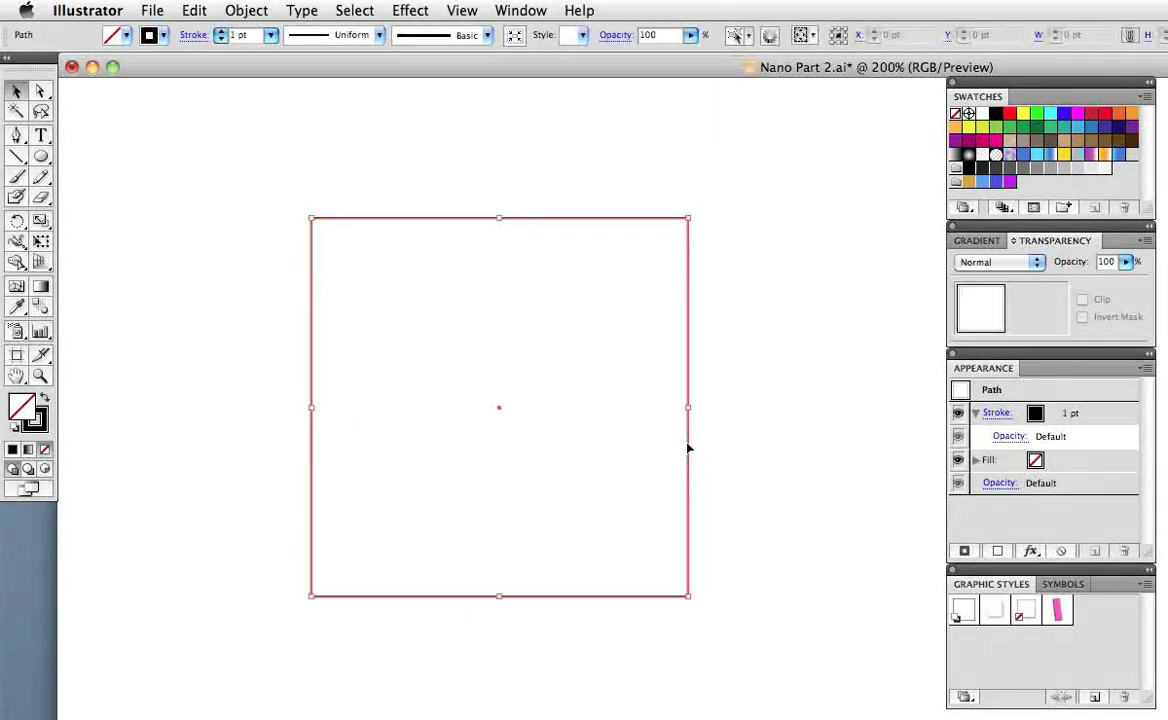
pyautogui.click(241, 12)
pyautogui.moveTo(274, 376)
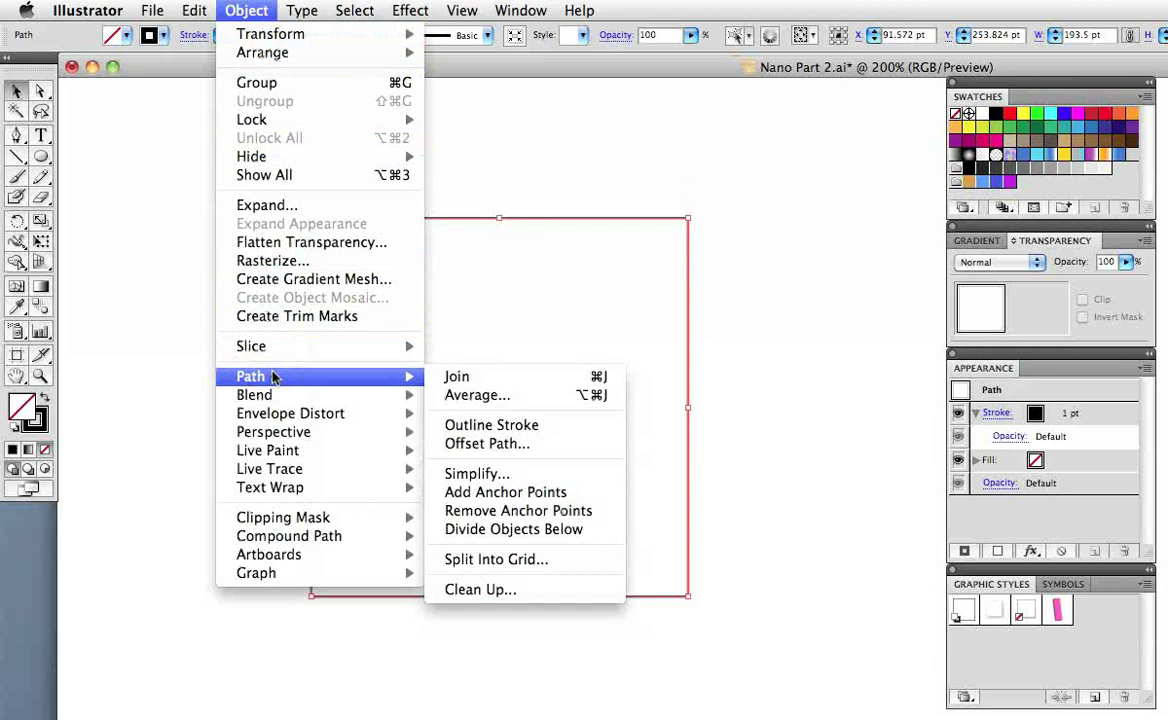
pyautogui.click(600, 447)
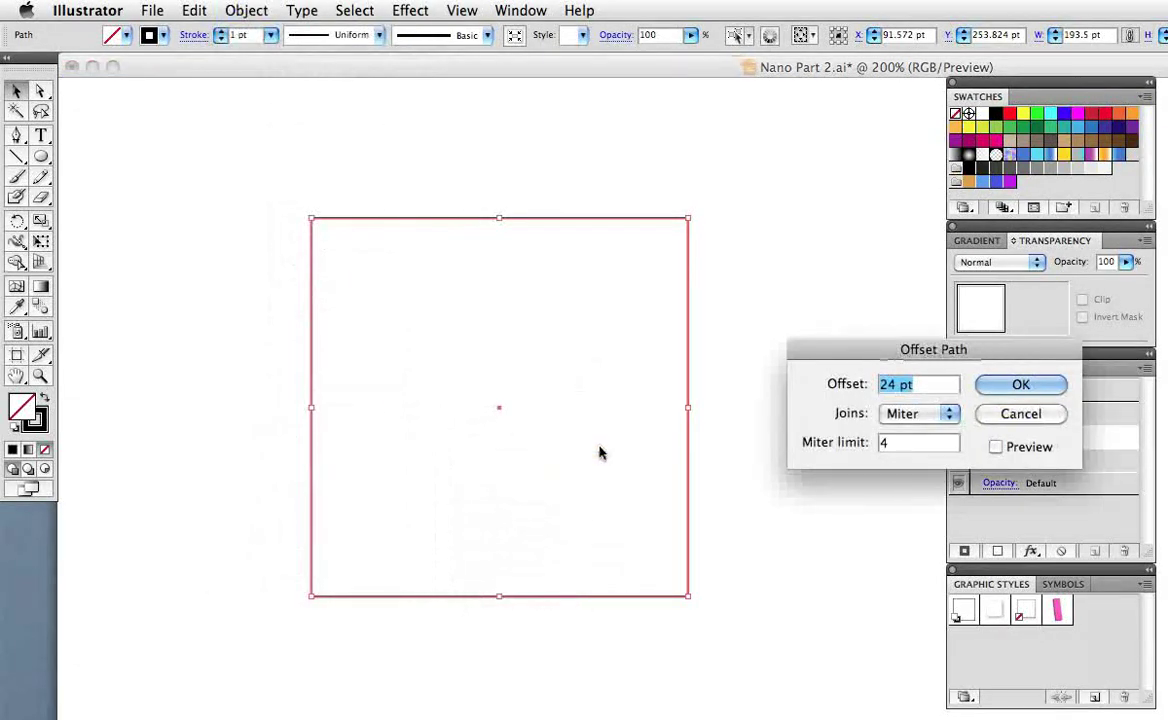
pyautogui.click(996, 448)
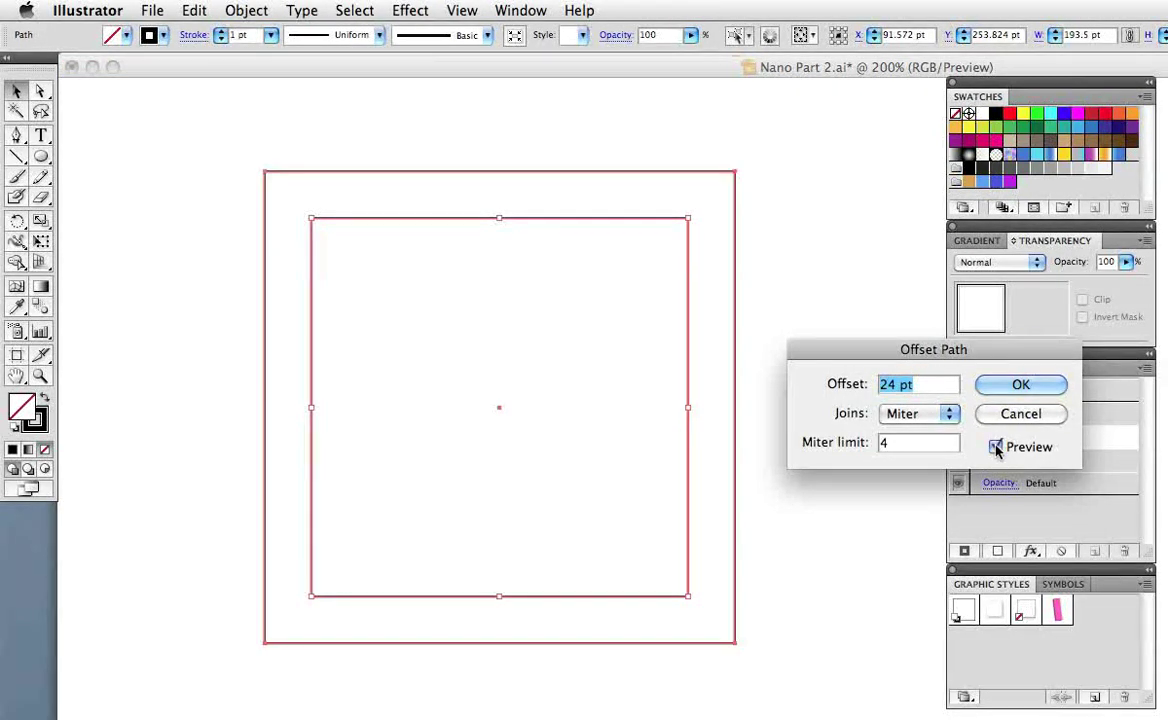
pyautogui.click(1021, 387)
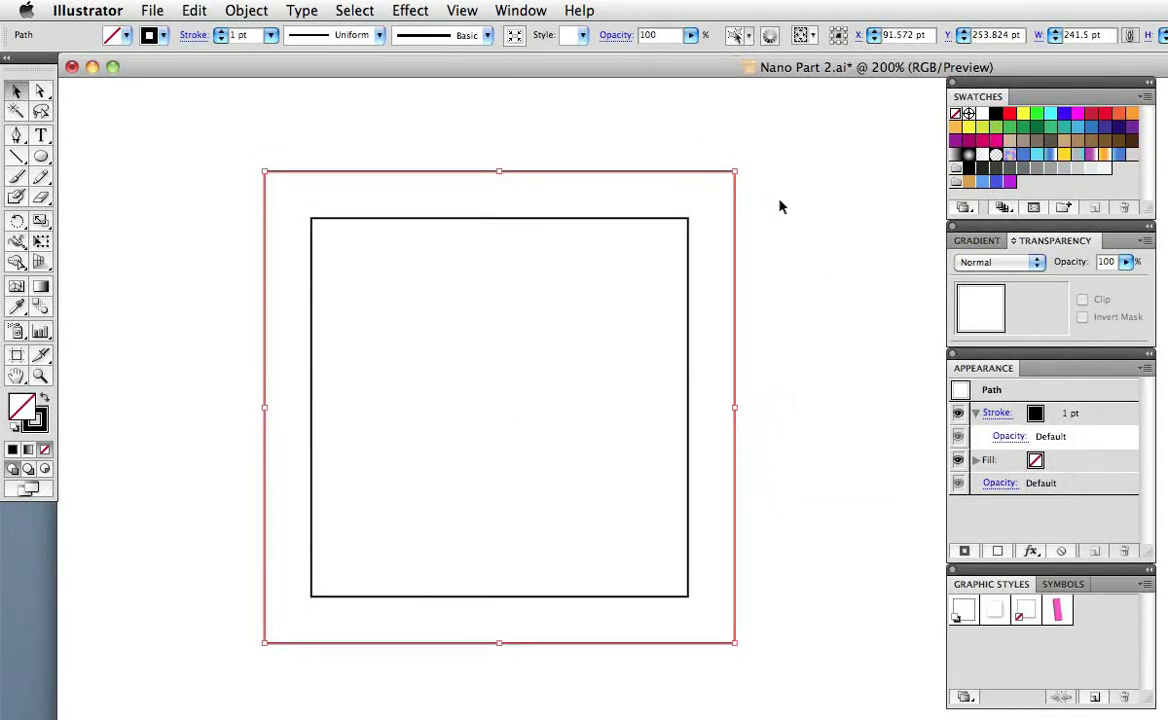
# - Round the outer frame's corners by 20 pt and expand the effect into geometry
pyautogui.click(415, 10)
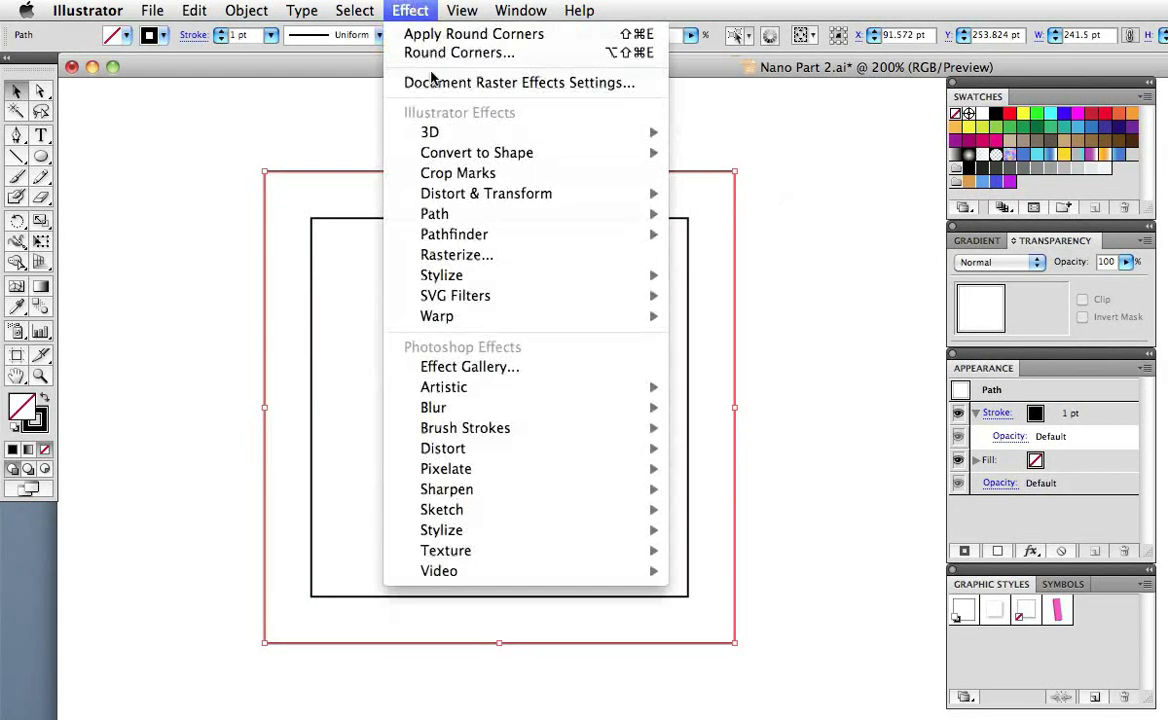
pyautogui.moveTo(494, 282)
pyautogui.click(740, 348)
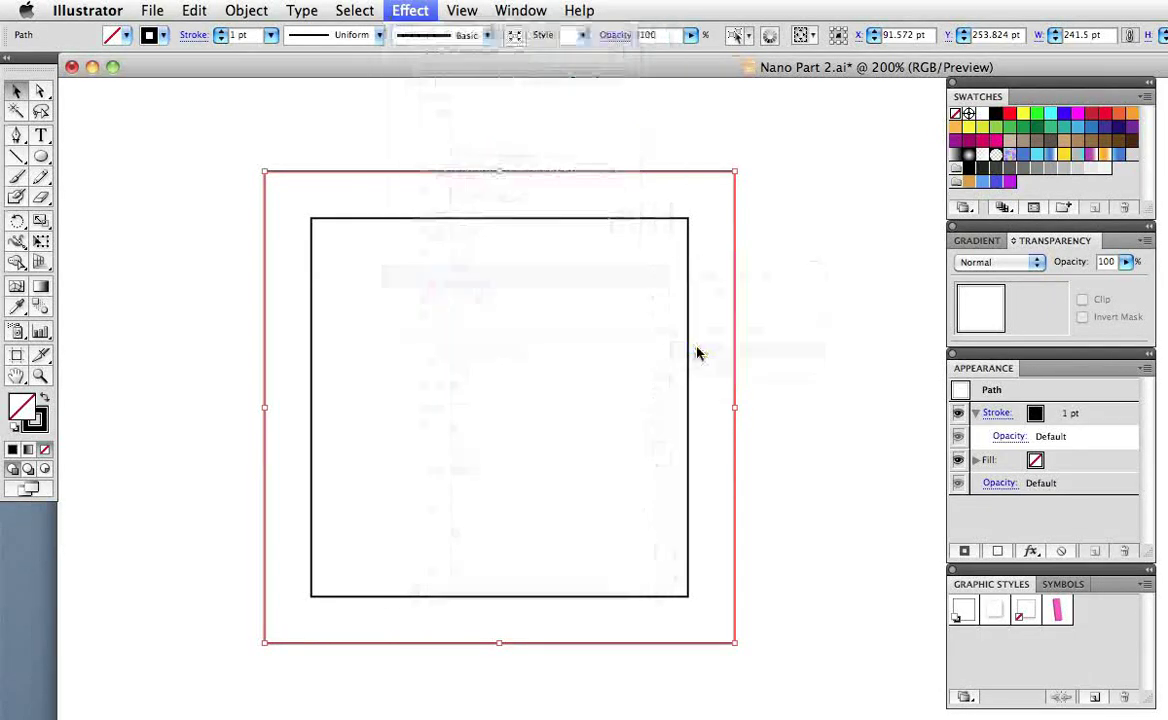
pyautogui.click(830, 424)
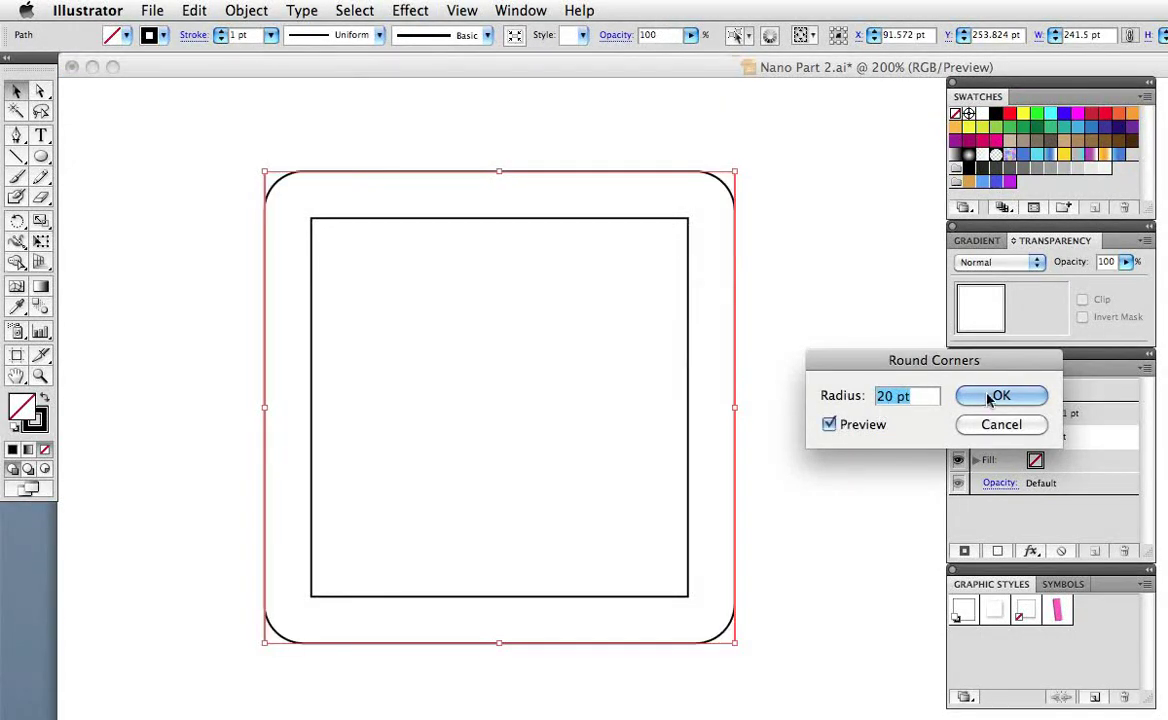
pyautogui.click(1001, 395)
pyautogui.click(246, 10)
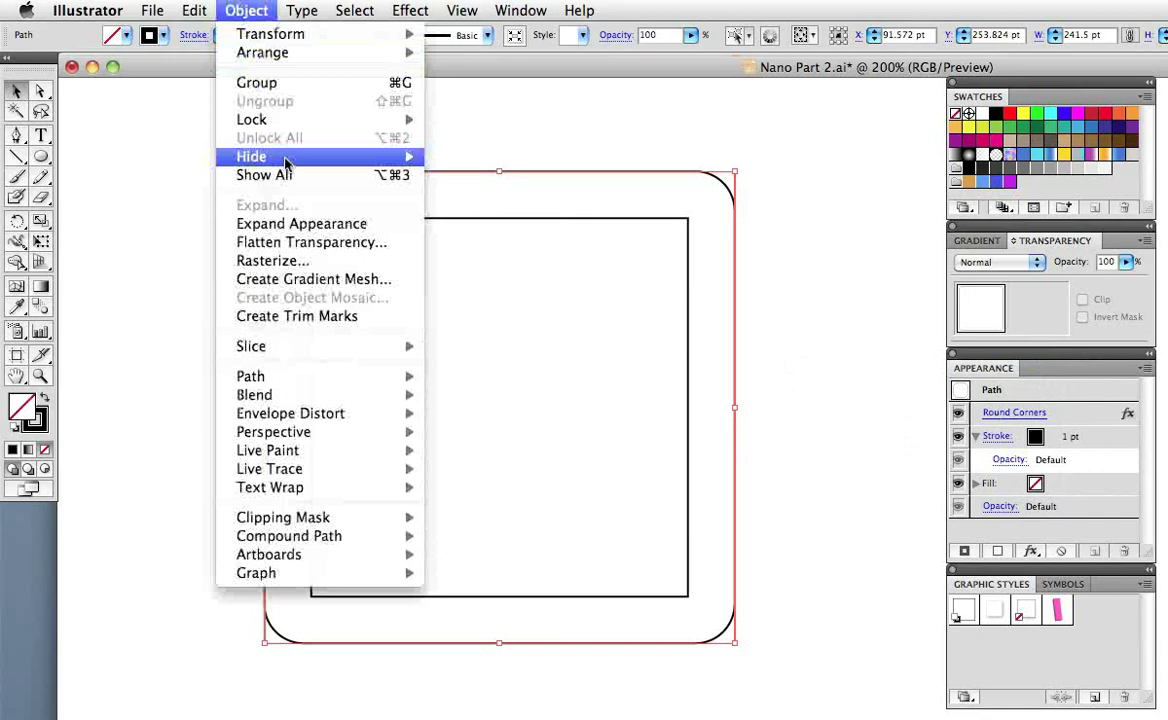
pyautogui.click(303, 224)
pyautogui.click(795, 256)
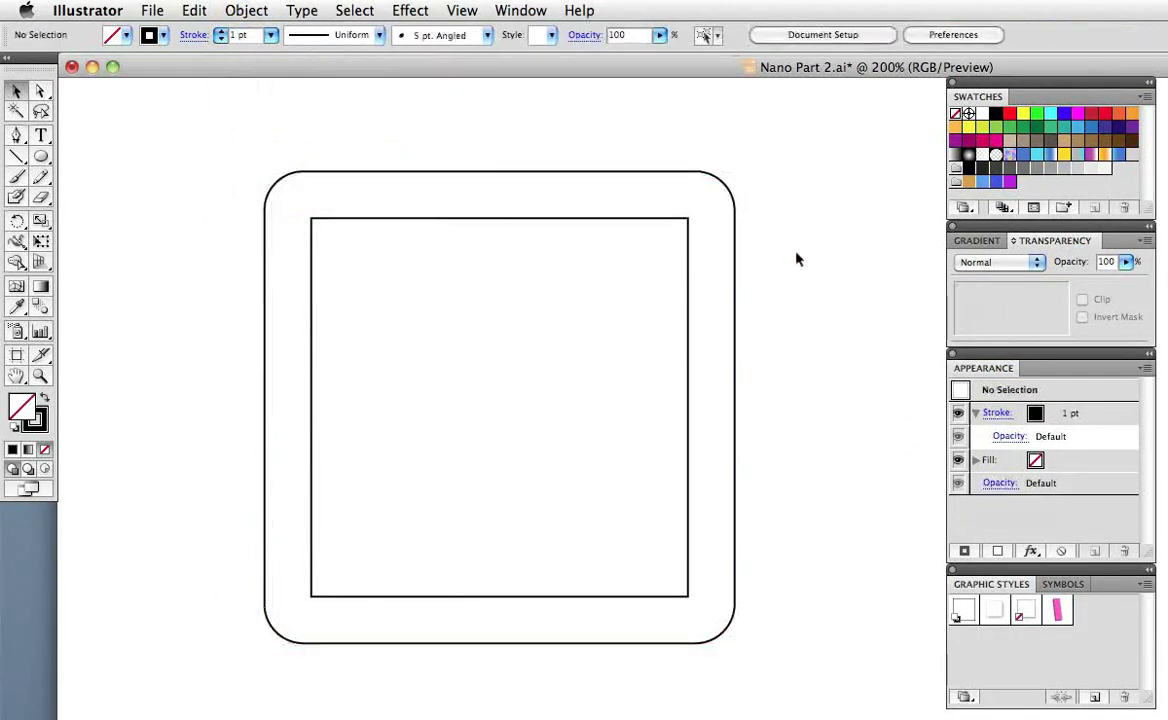
# - Fill the inner square with a grey-to-cyan gradient running grey bottom to cyan top
pyautogui.click(688, 376)
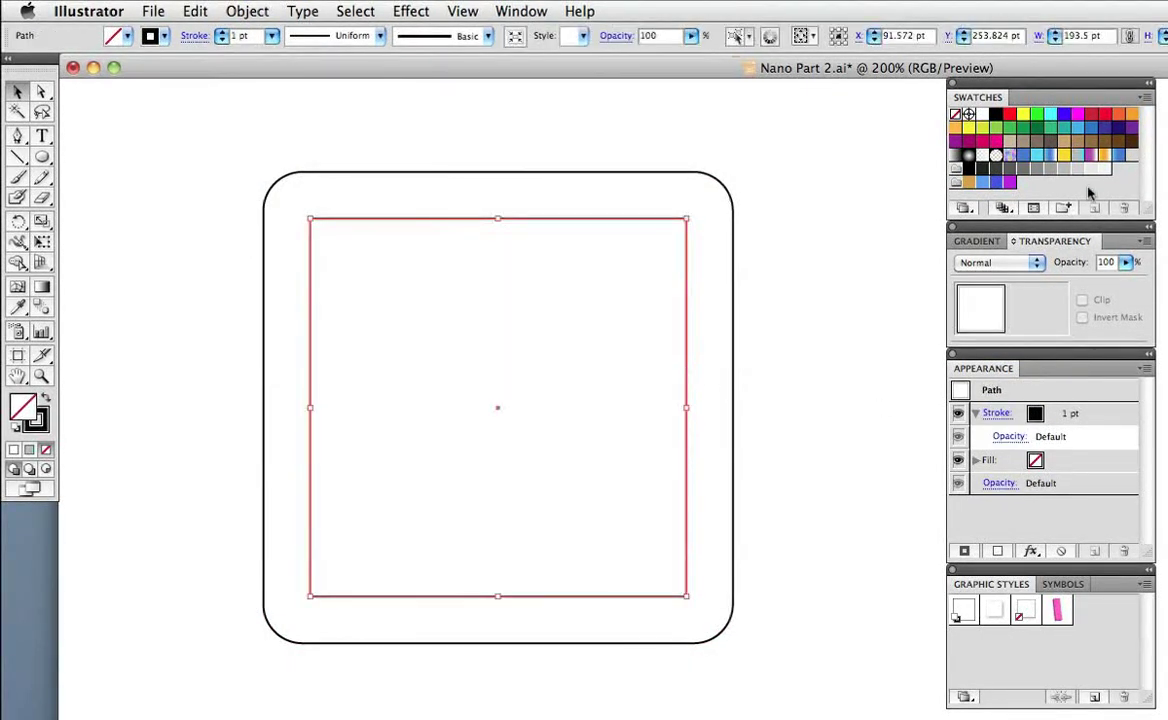
pyautogui.click(1079, 158)
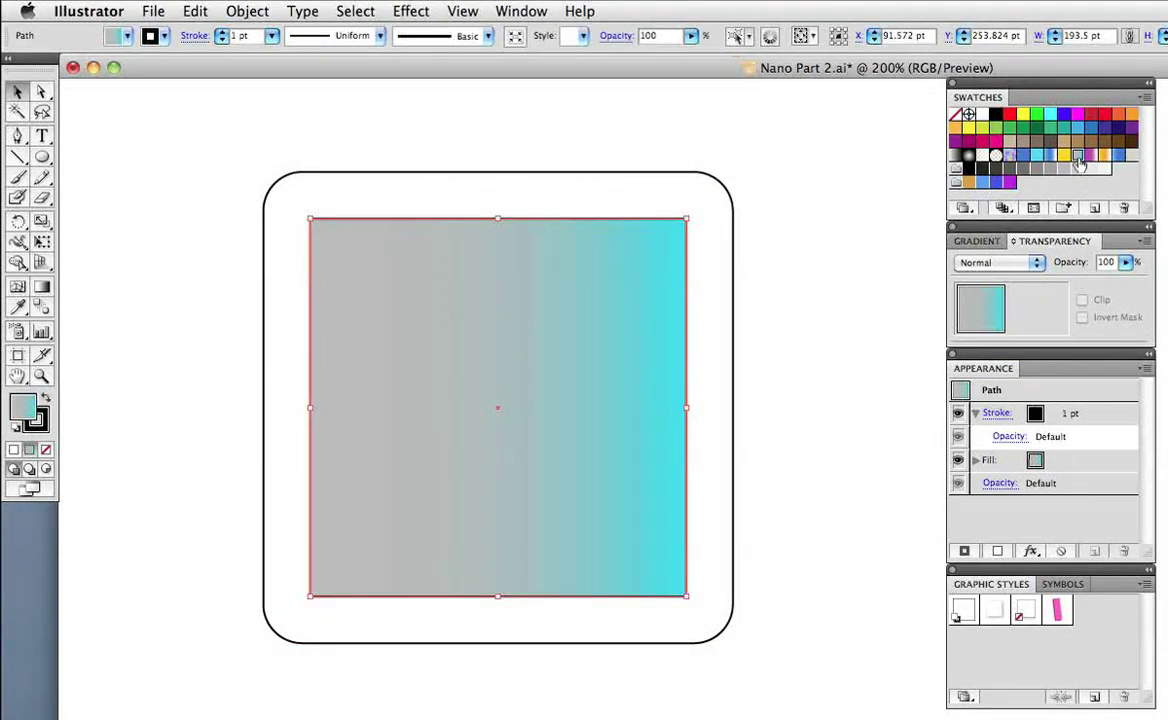
pyautogui.click(977, 241)
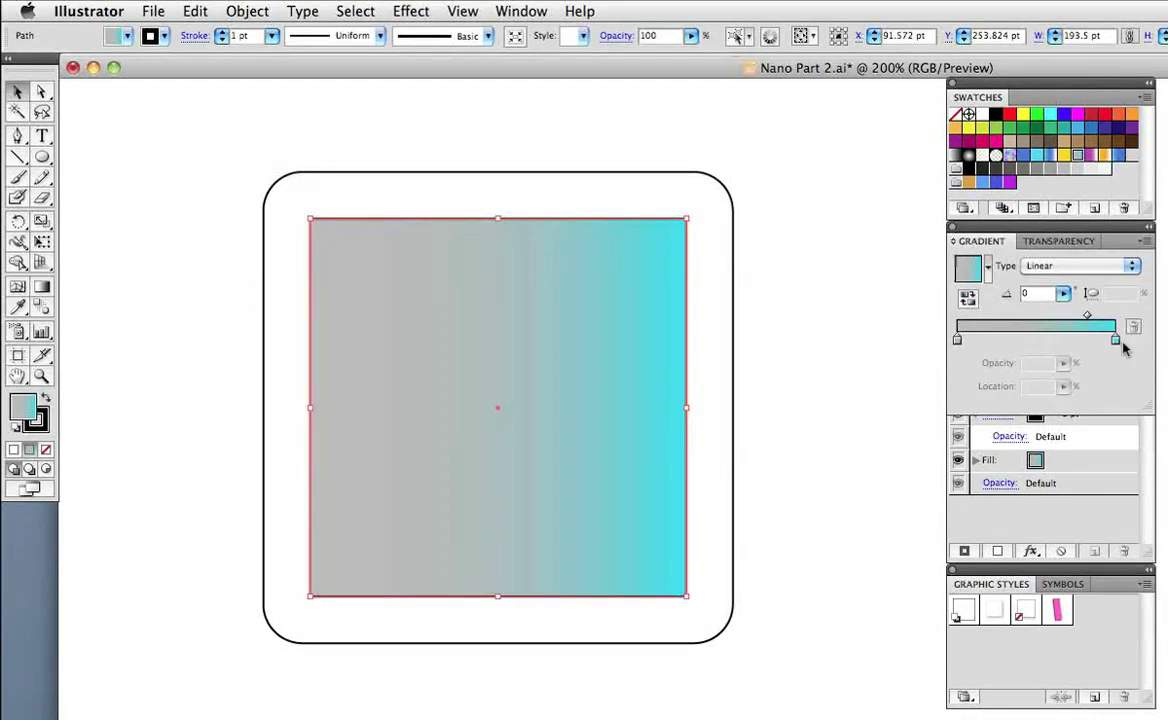
pyautogui.click(41, 287)
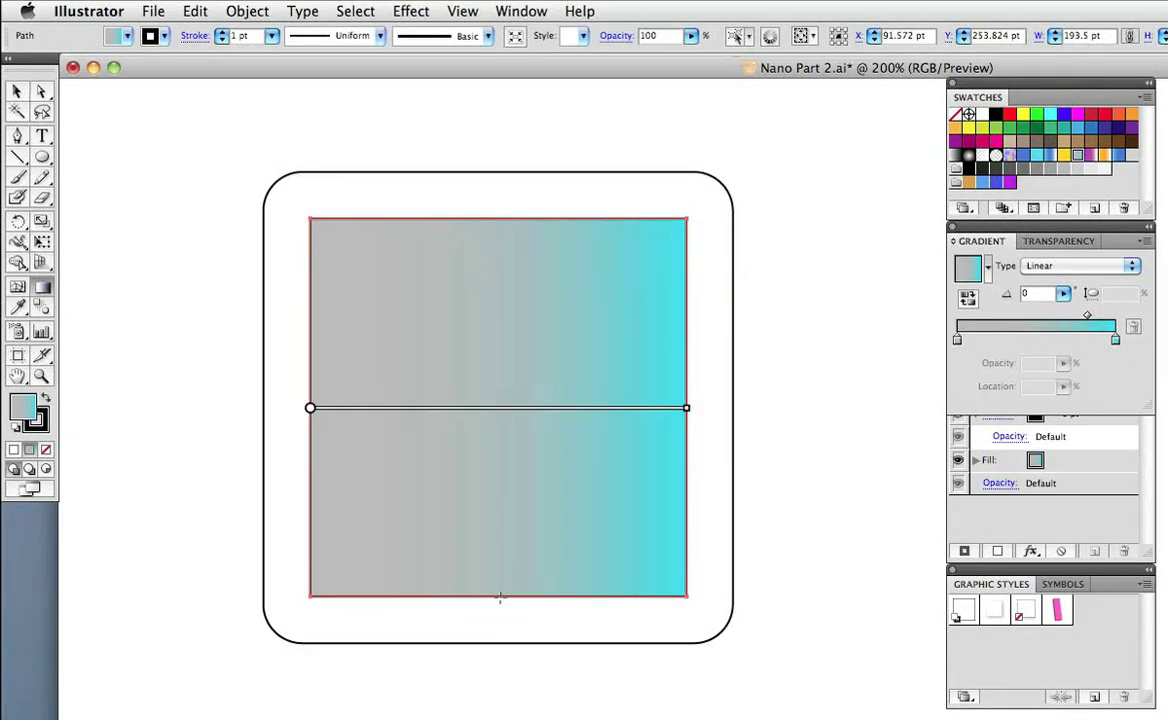
pyautogui.moveTo(500, 597); pyautogui.dragTo(511, 222)
# - Swap the outer rounded frame's fill and stroke so it becomes solid black
pyautogui.press('v')
pyautogui.click(264, 320)
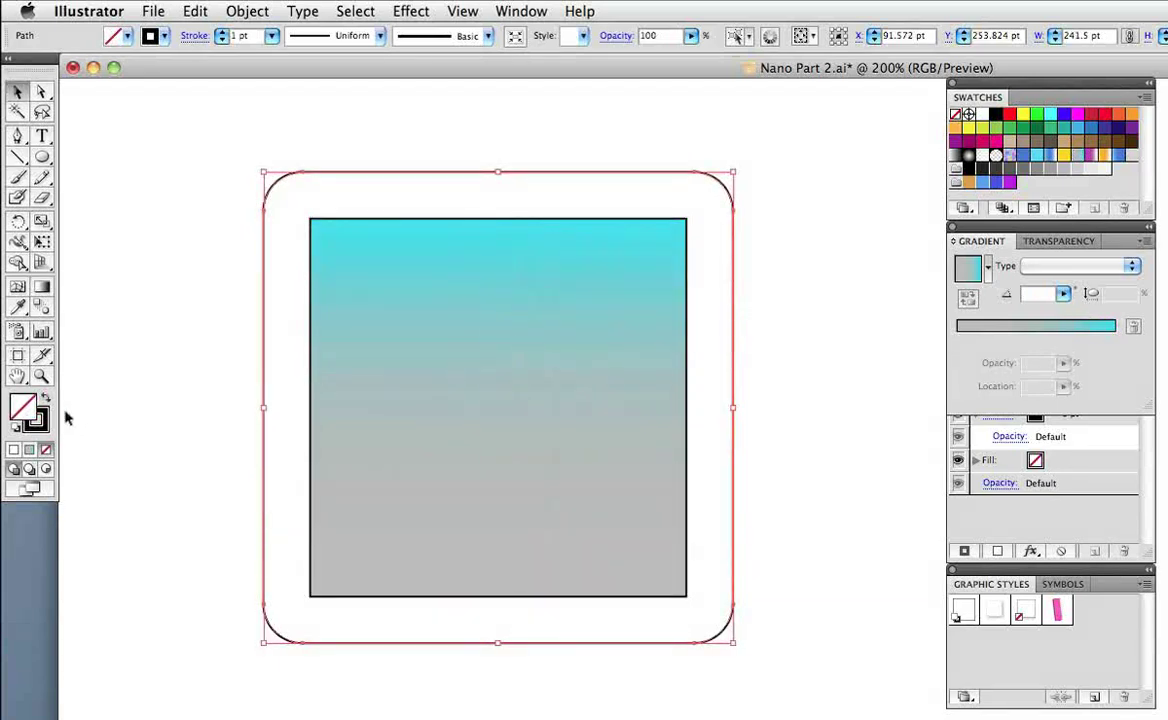
pyautogui.hotkey('shift', 'x')
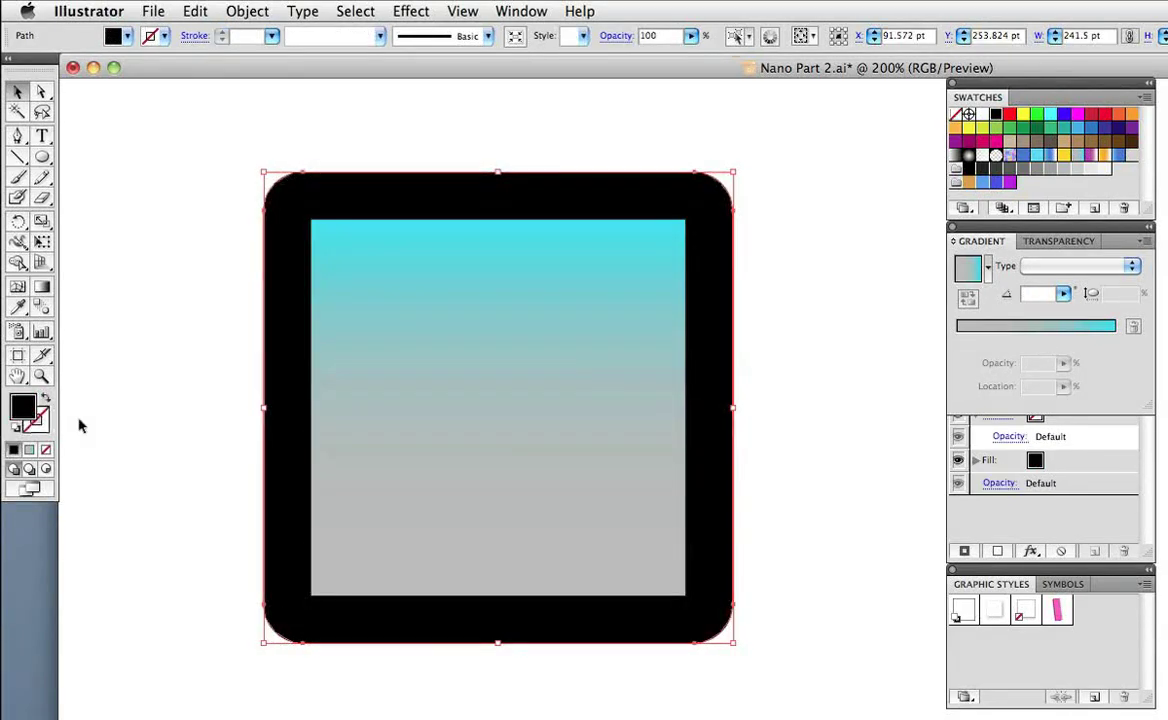
pyautogui.click(157, 437)
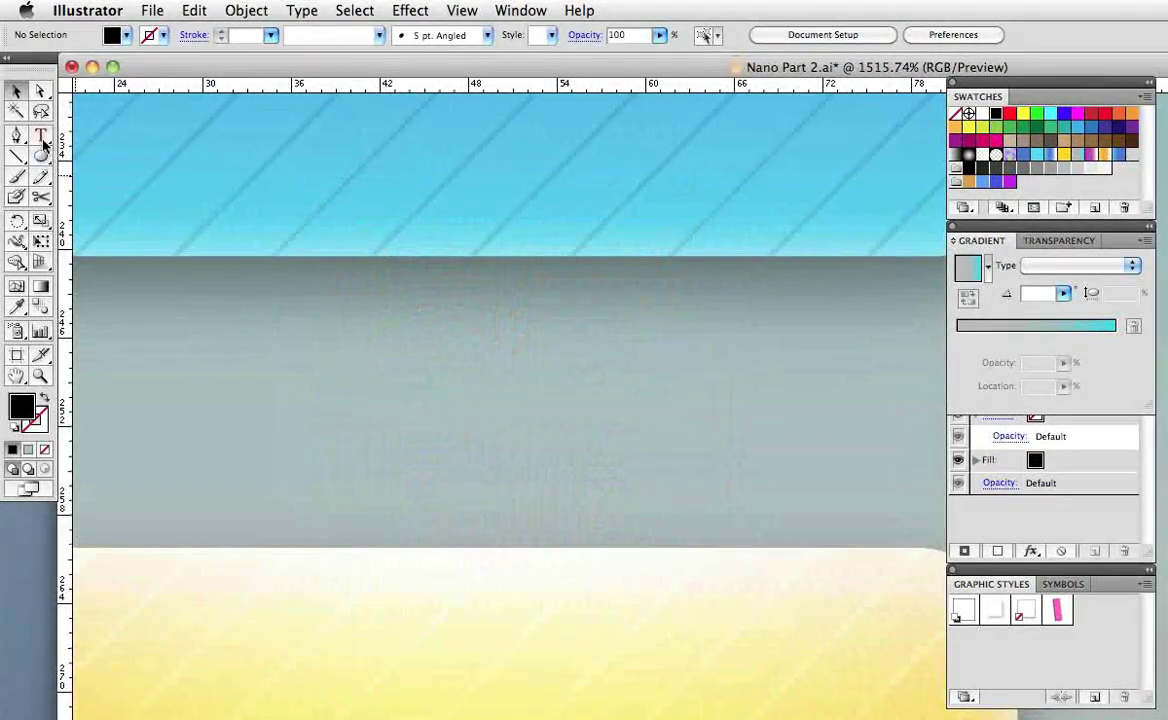
pyautogui.click(41, 138)
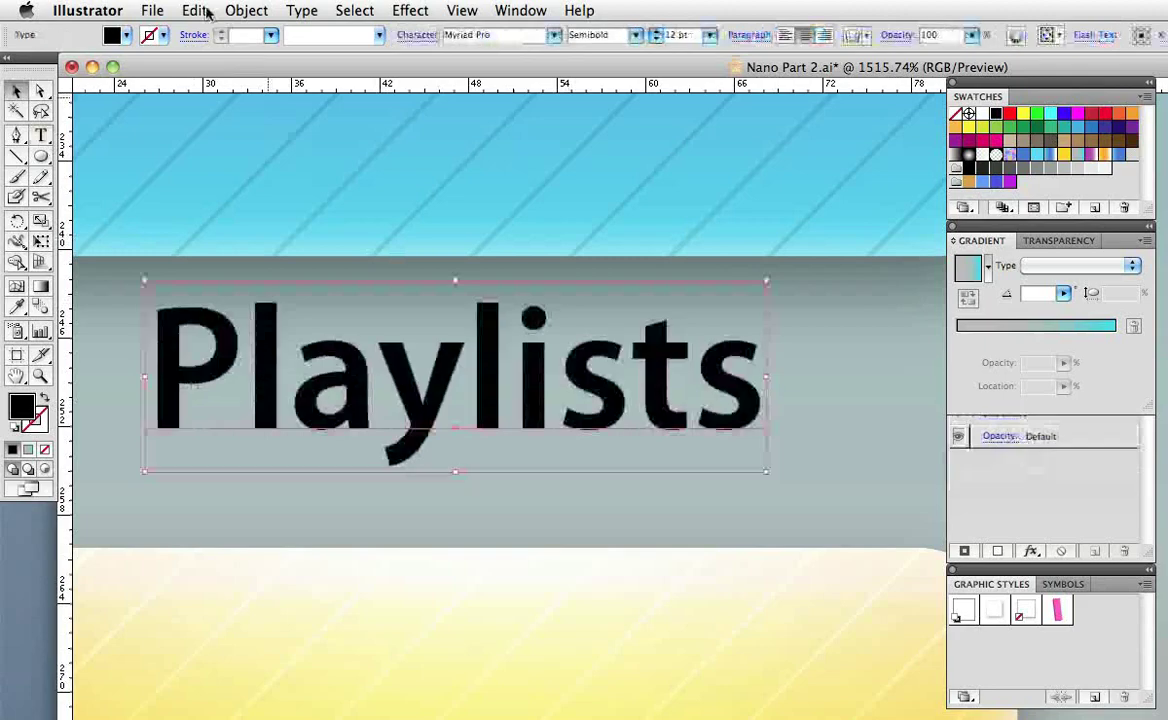
# - Paste a white copy of the 'Playlists' label in front, nudged up-left over the black original
pyautogui.click(194, 10)
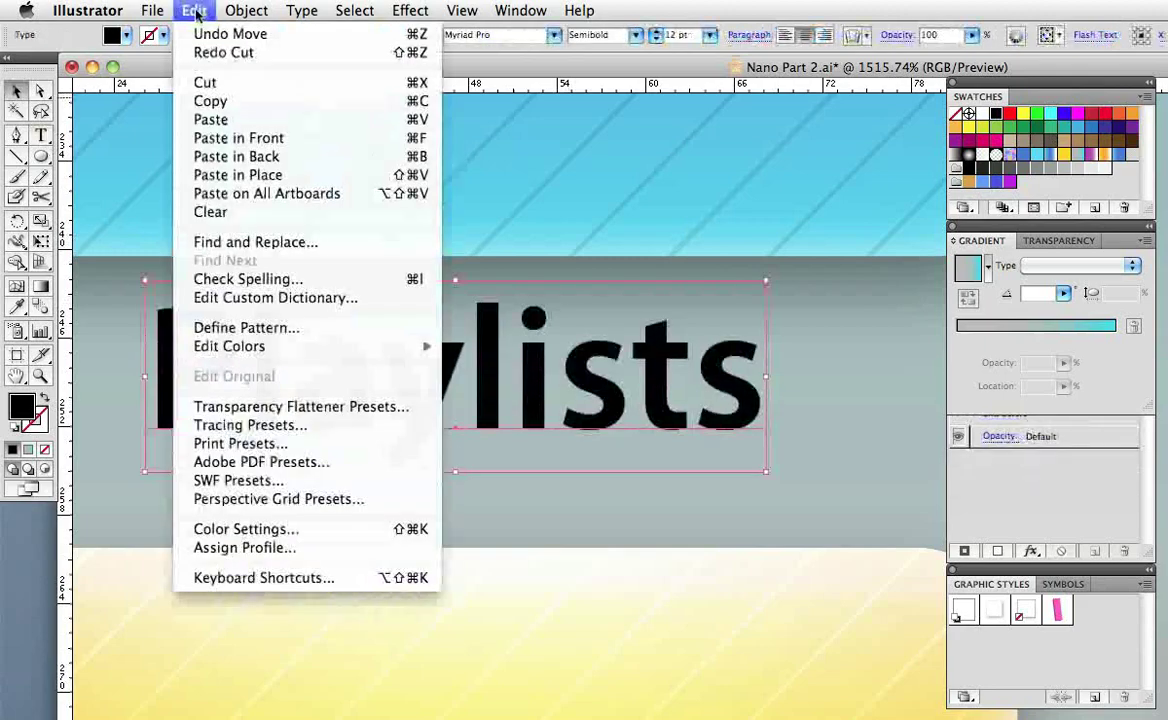
pyautogui.click(212, 101)
pyautogui.click(194, 10)
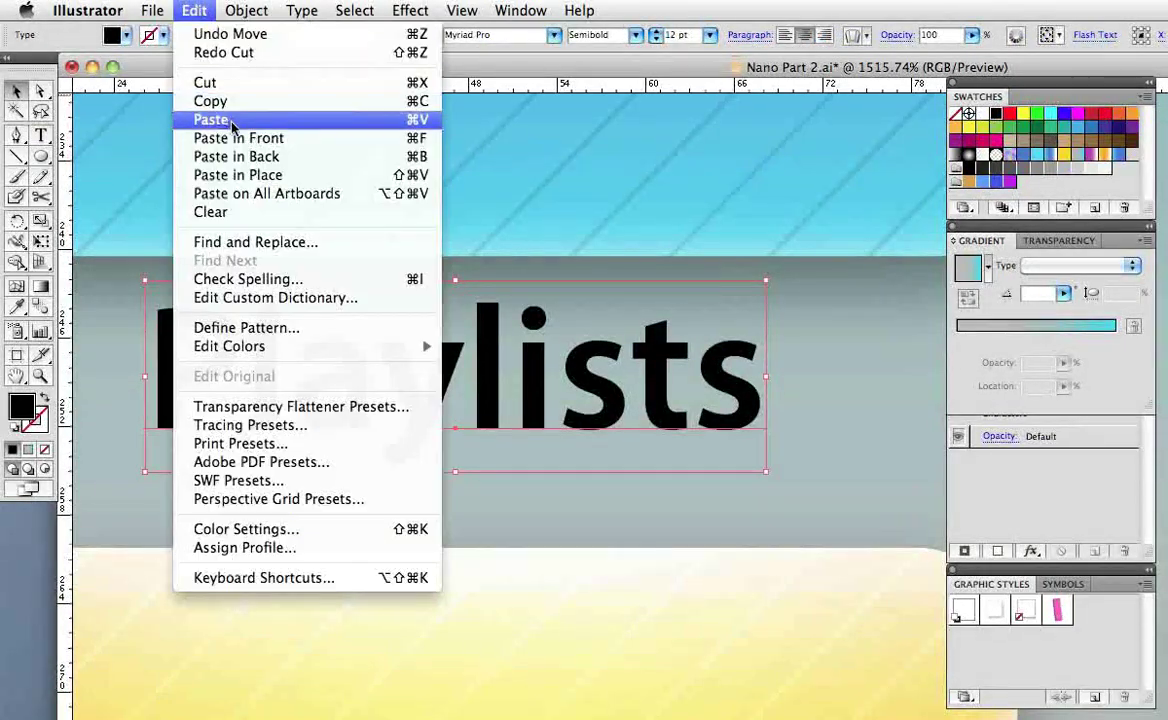
pyautogui.click(237, 139)
pyautogui.click(983, 113)
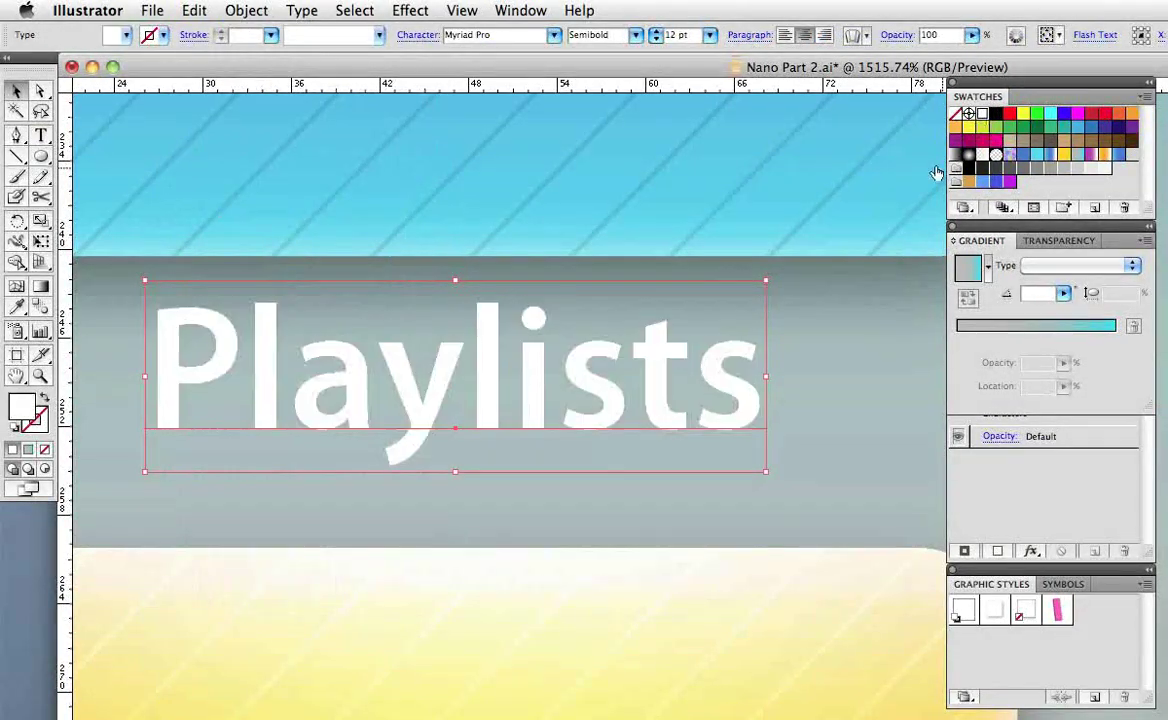
pyautogui.moveTo(651, 378); pyautogui.dragTo(647, 374)
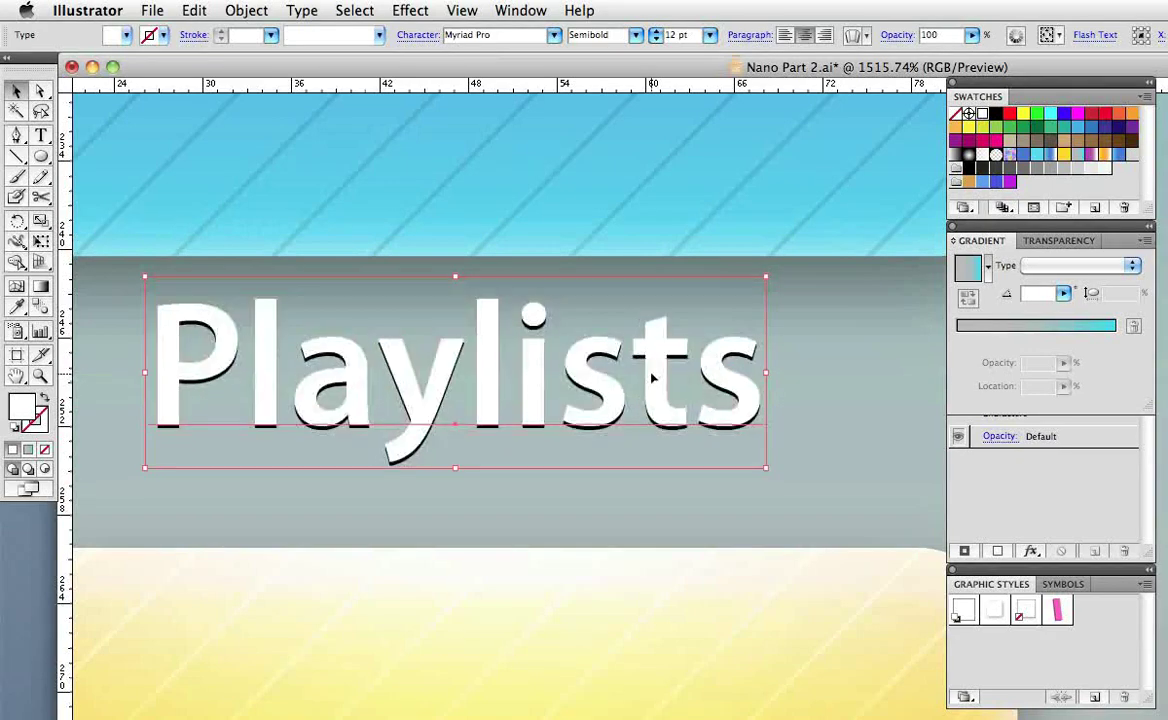
pyautogui.click(837, 455)
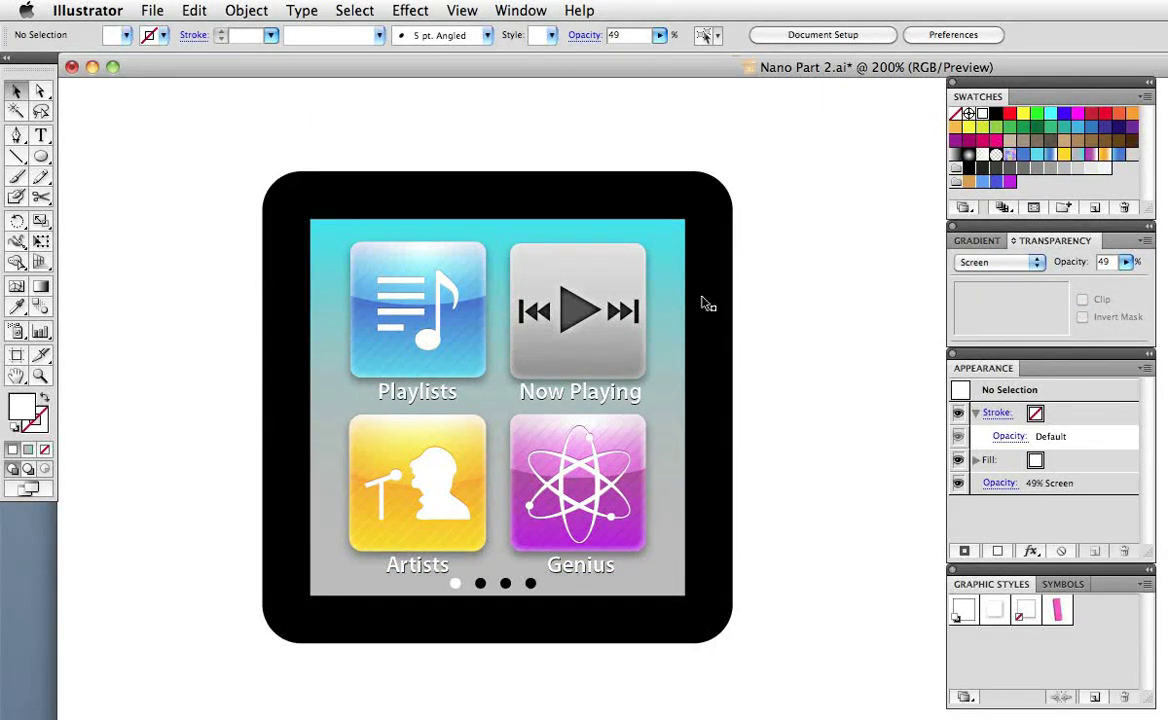
# - Duplicate the black frame in place and bring the copy to the front
pyautogui.click(288, 199)
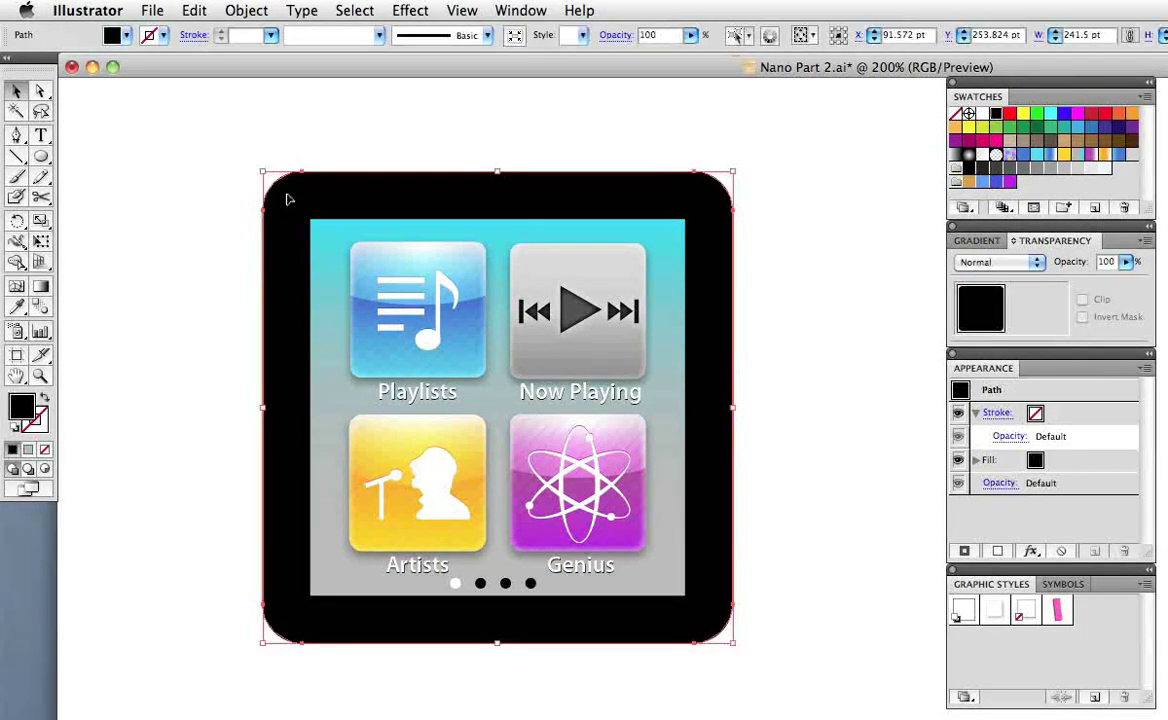
pyautogui.click(194, 10)
pyautogui.click(250, 108)
pyautogui.click(196, 12)
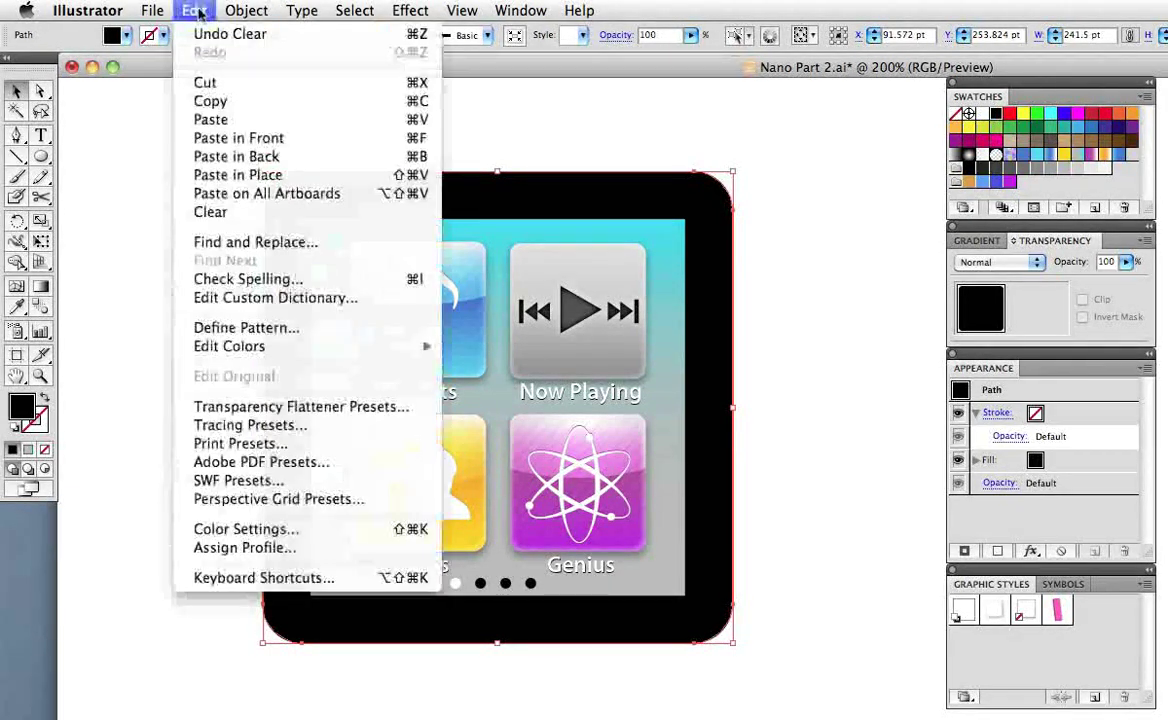
pyautogui.click(323, 138)
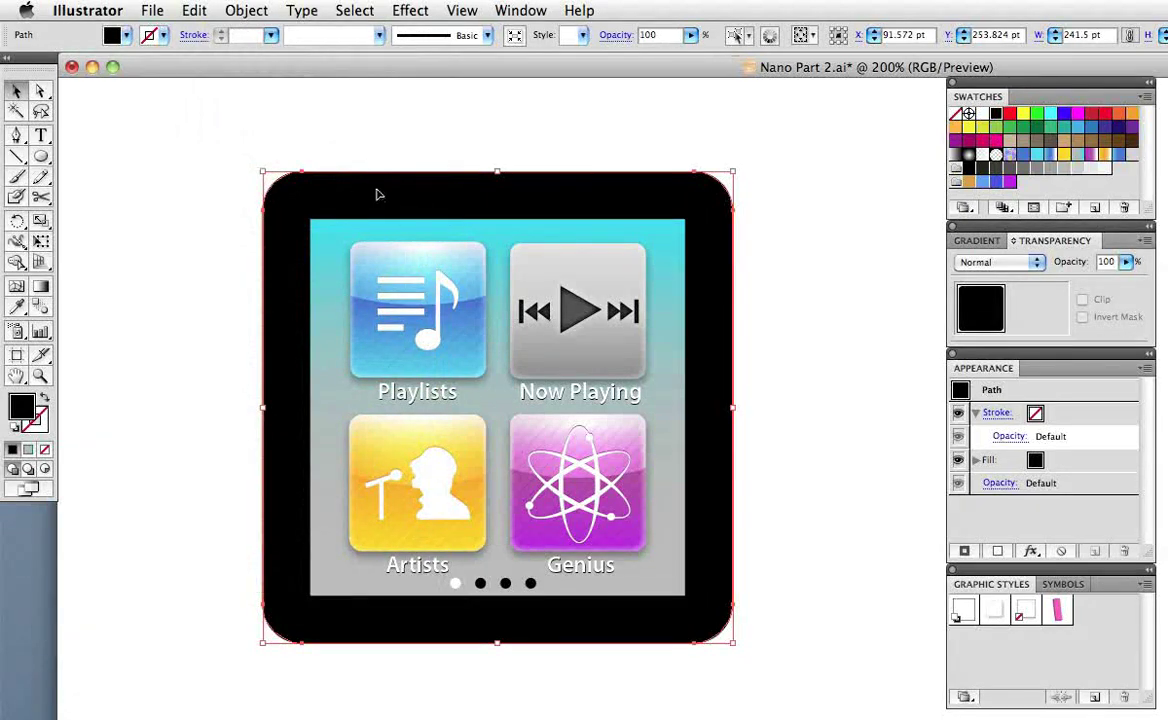
pyautogui.rightClick(337, 201)
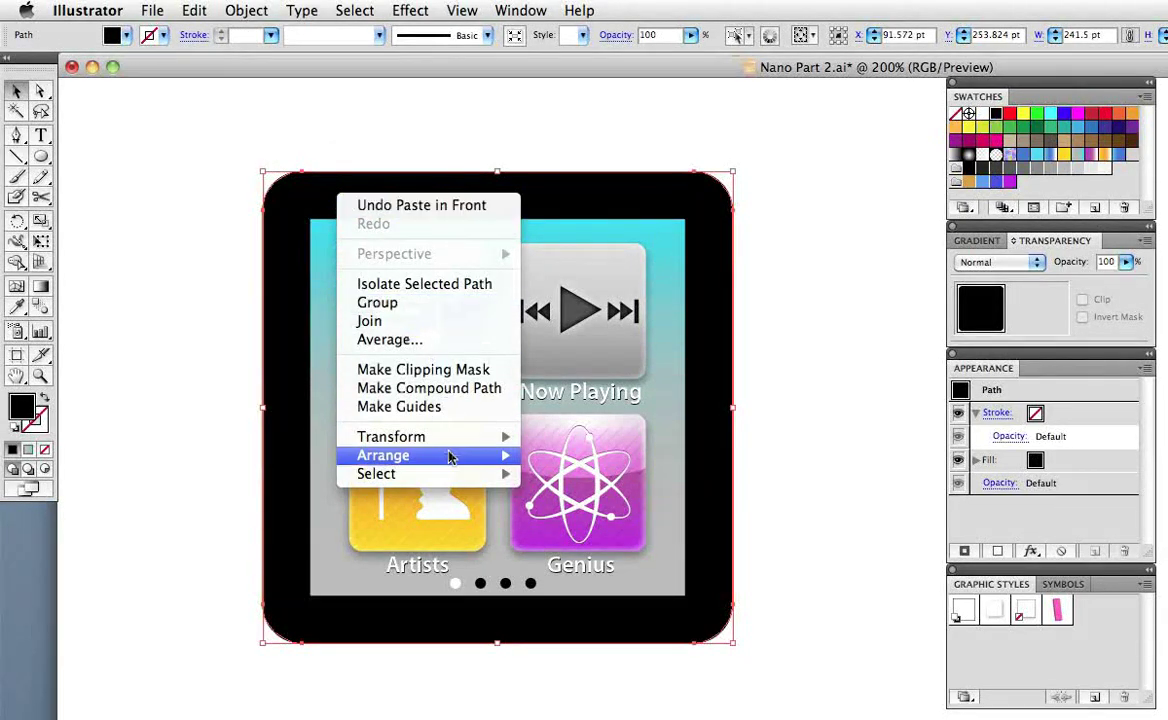
pyautogui.moveTo(490, 455)
pyautogui.click(548, 455)
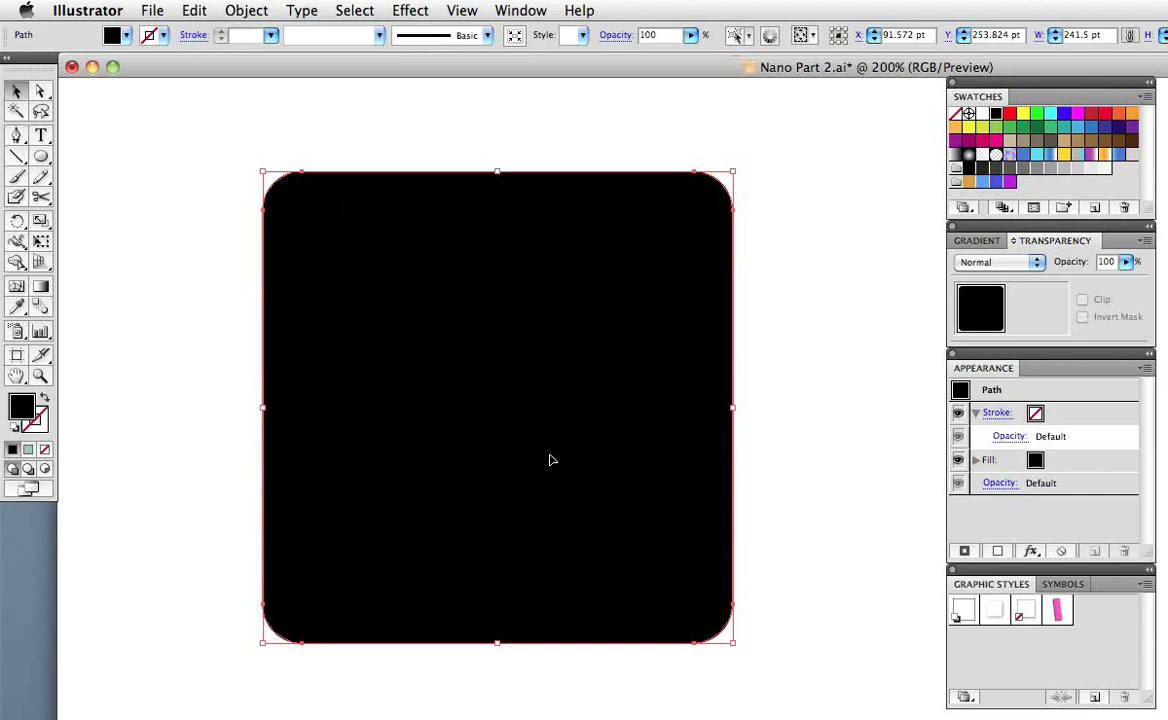
# - Make the top frame copy white with Screen blending at about half opacity
pyautogui.click(980, 114)
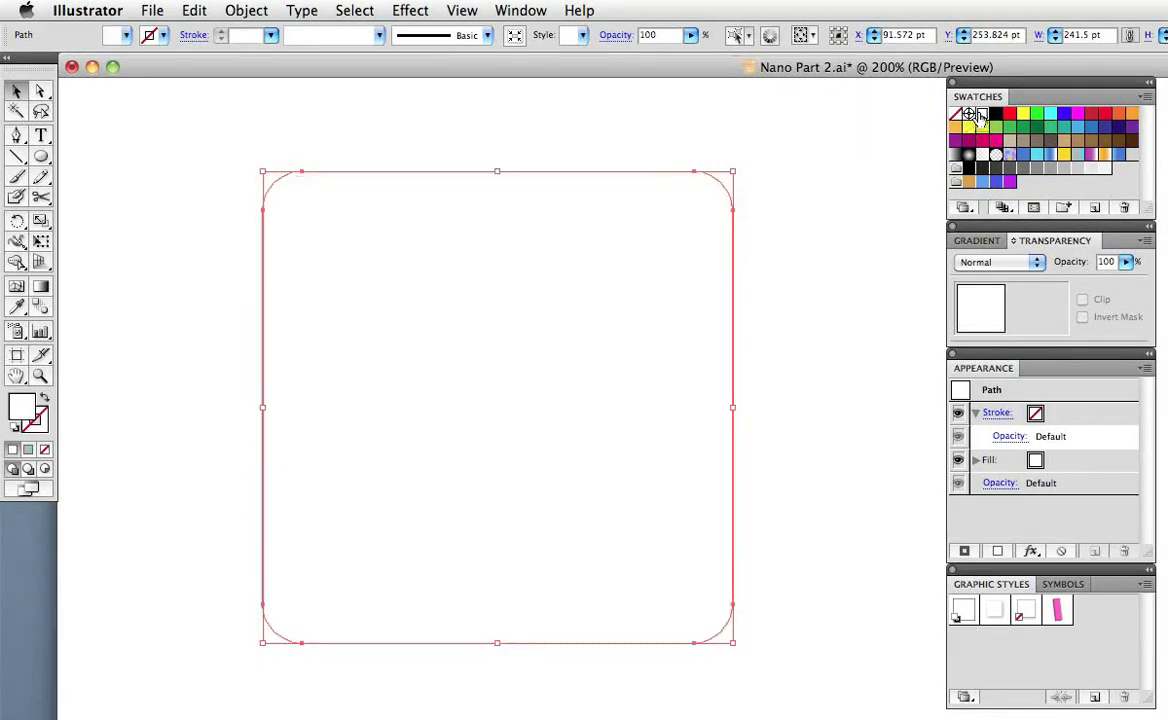
pyautogui.click(1026, 261)
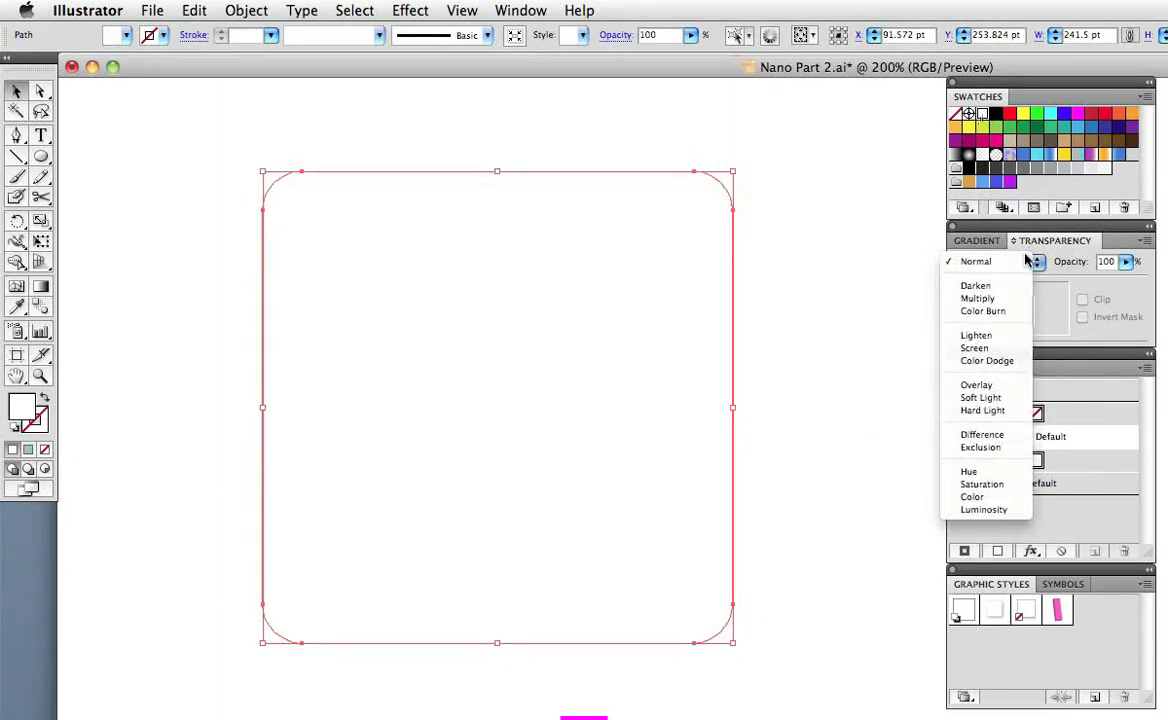
pyautogui.click(1005, 347)
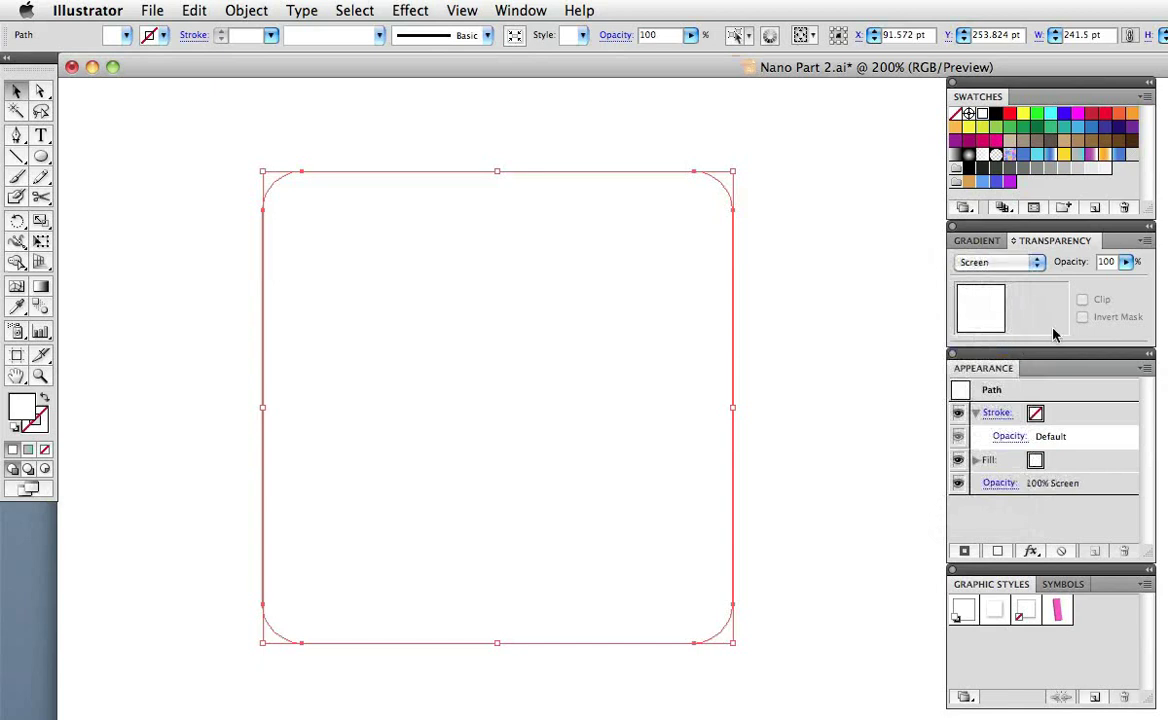
pyautogui.click(1125, 262)
pyautogui.moveTo(1123, 287); pyautogui.dragTo(1066, 288)
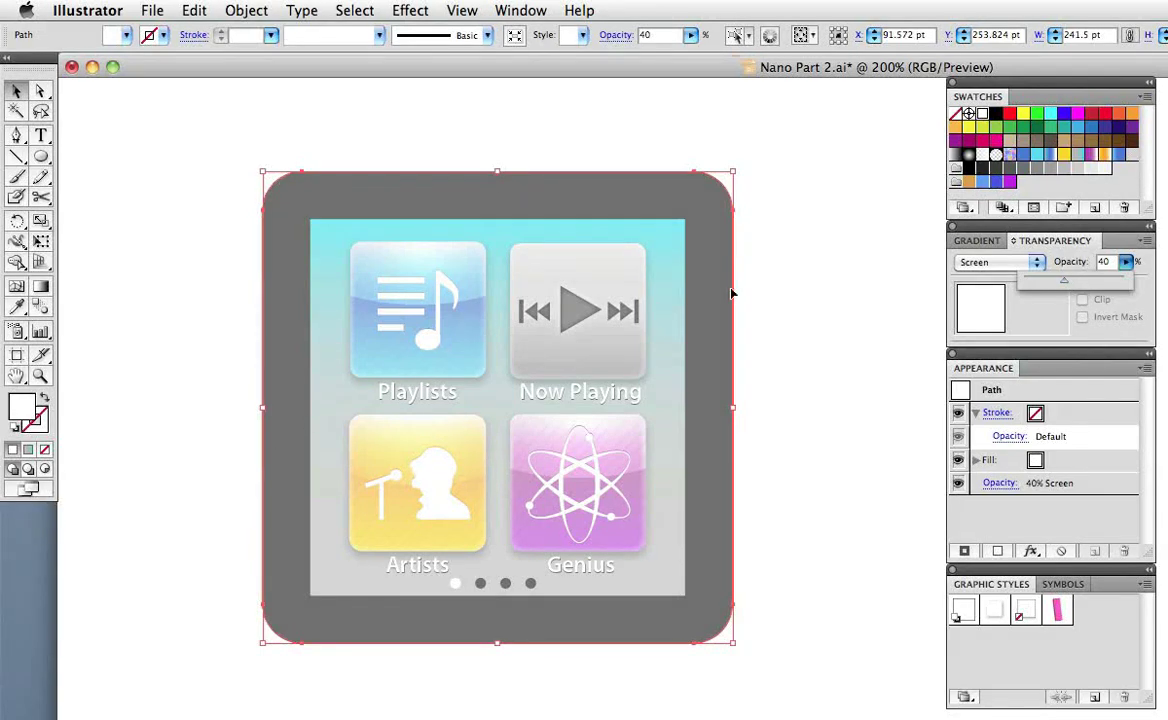
# - Draw a diagonal line across the frame and Live Paint the lower region black
pyautogui.click(20, 157)
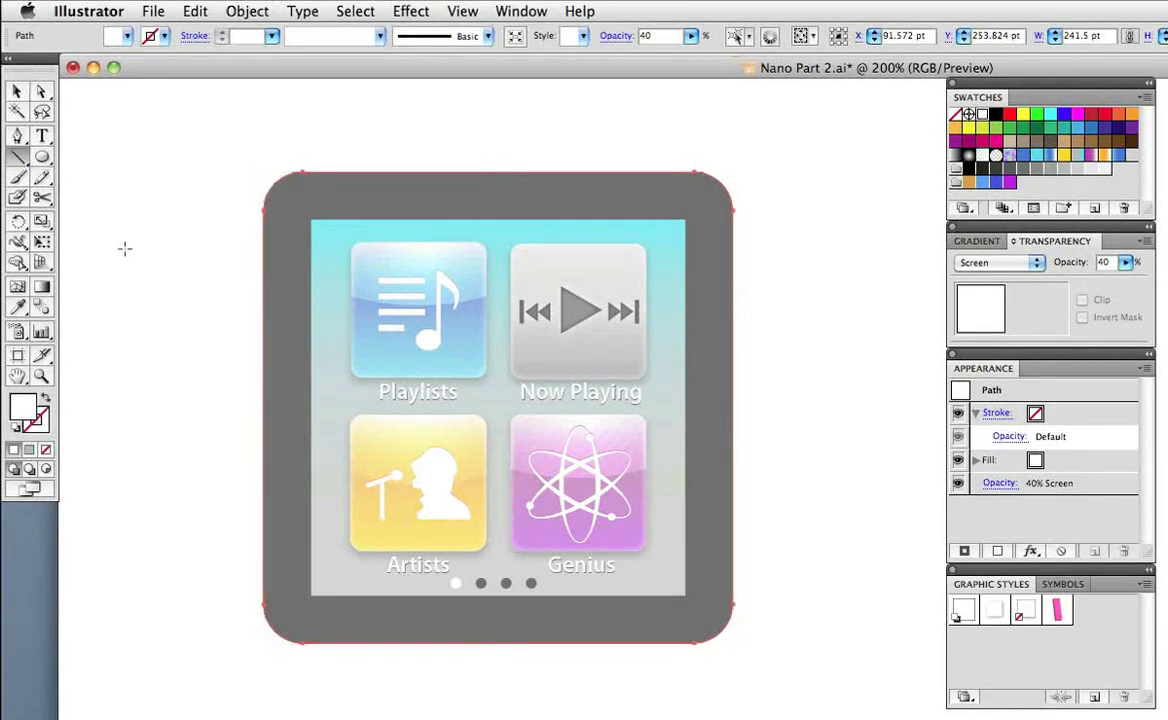
pyautogui.moveTo(218, 416); pyautogui.dragTo(775, 243)
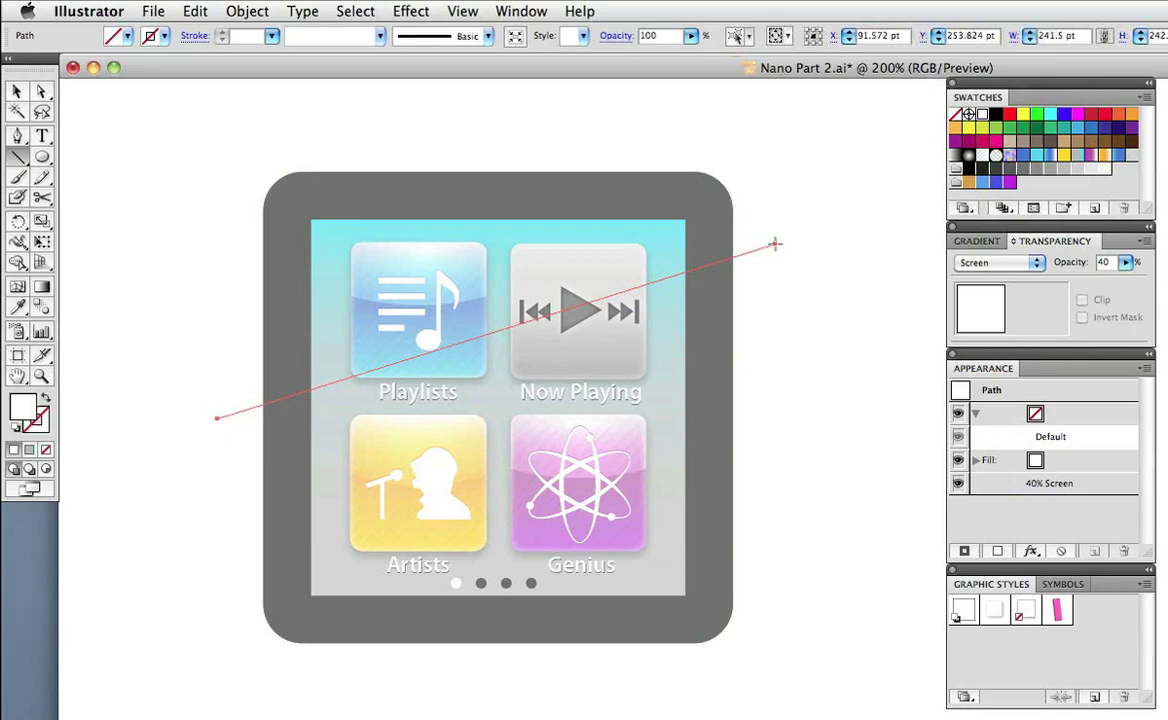
pyautogui.click(18, 91)
pyautogui.keyDown('shift'); pyautogui.click(277, 195); pyautogui.keyUp('shift')
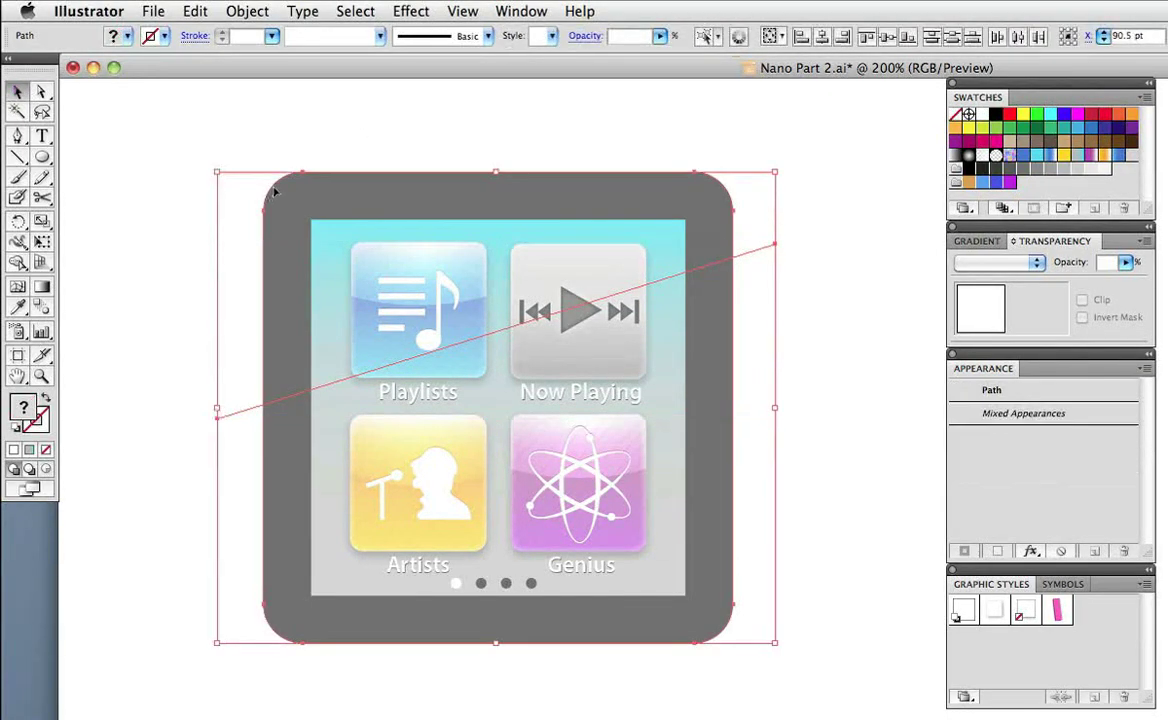
pyautogui.click(22, 262)
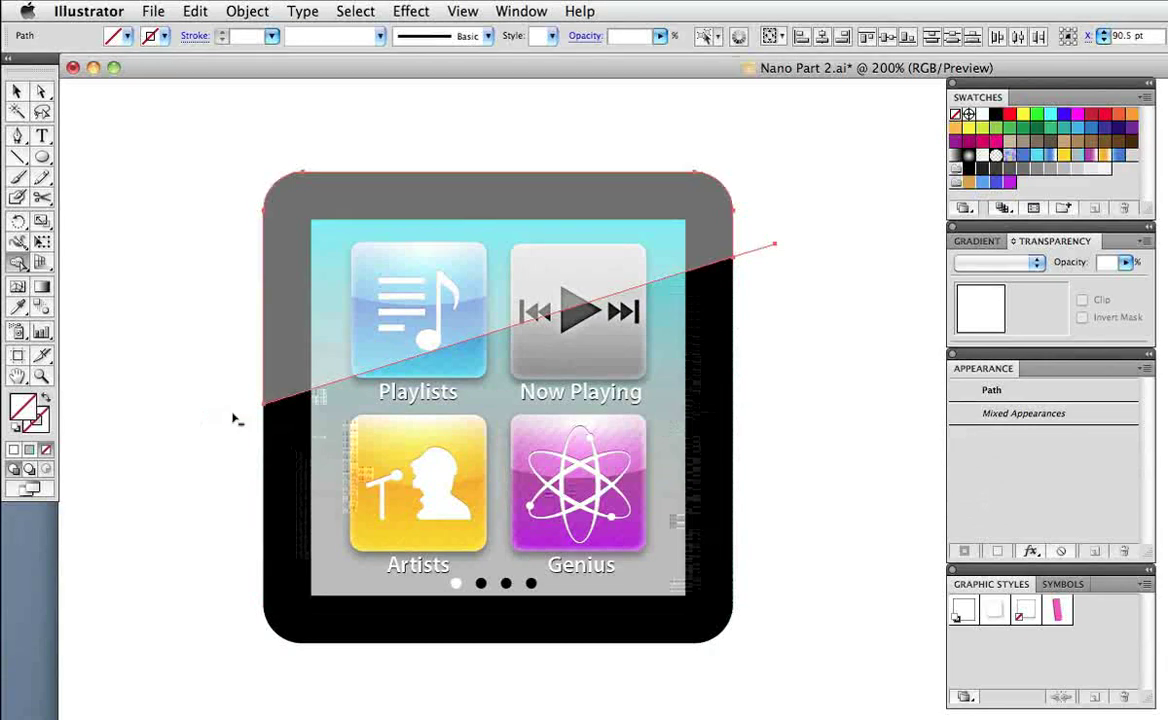
pyautogui.keyDown('alt'); pyautogui.click(775, 249); pyautogui.keyUp('alt')
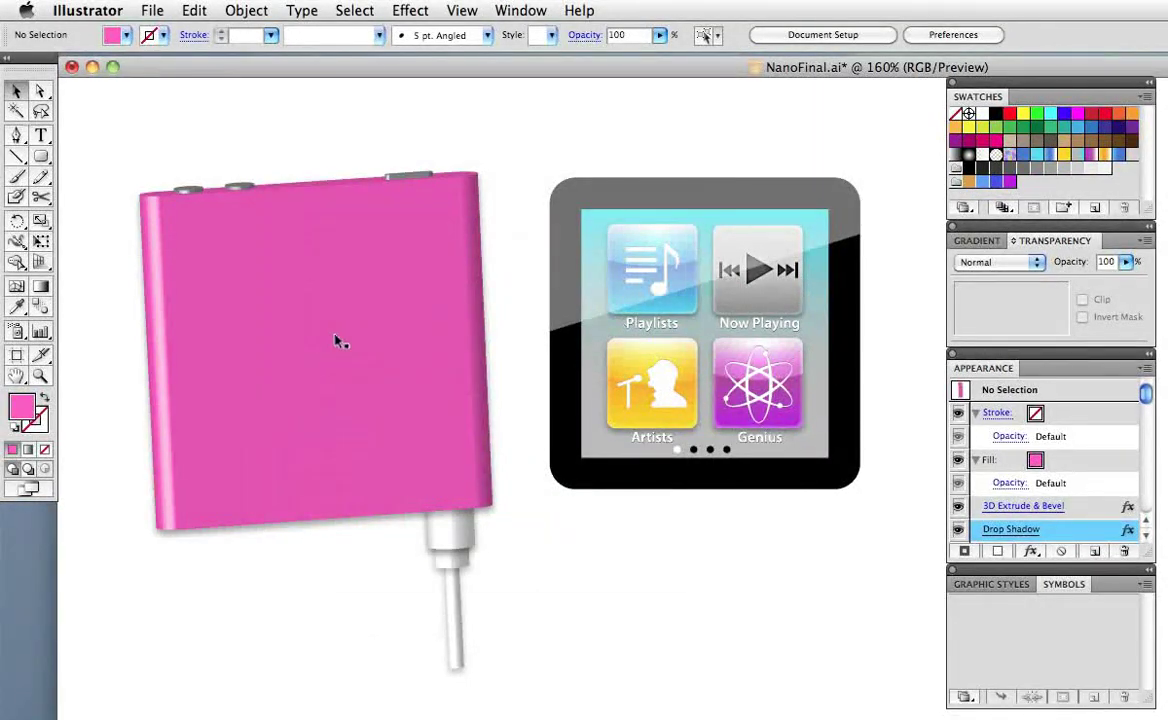
# - Select all the screen artwork and save it as a new symbol named 'screen'
pyautogui.moveTo(535, 157); pyautogui.dragTo(1043, 647)
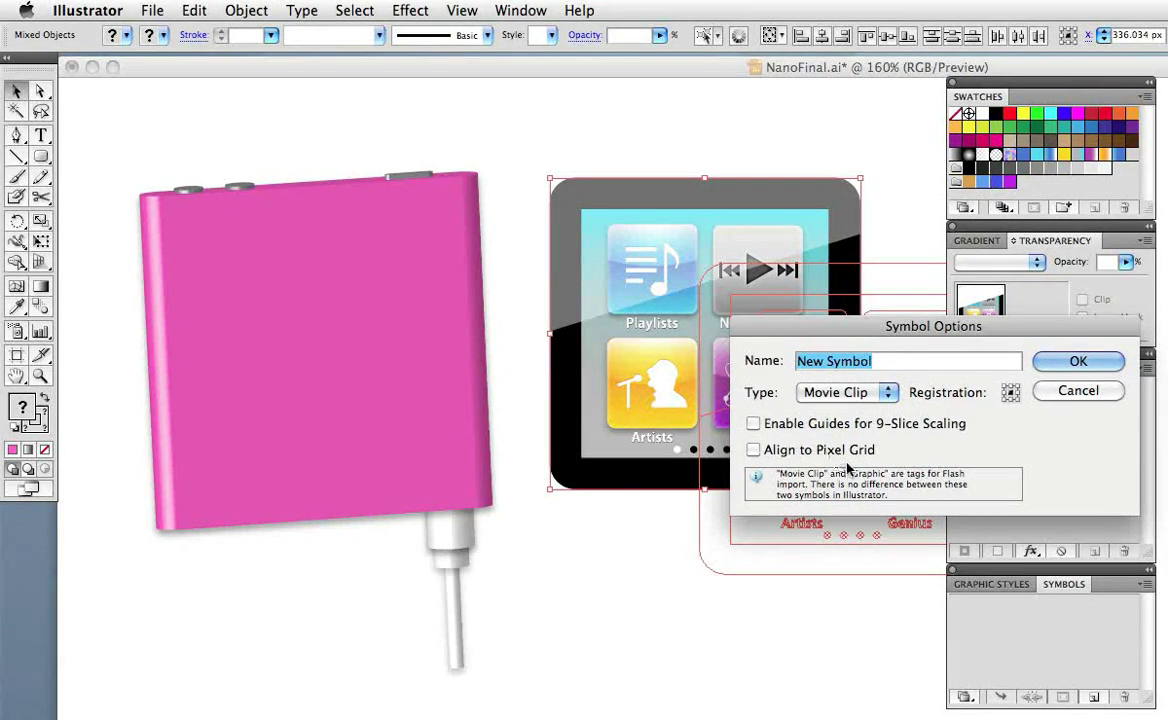
pyautogui.write('screen')
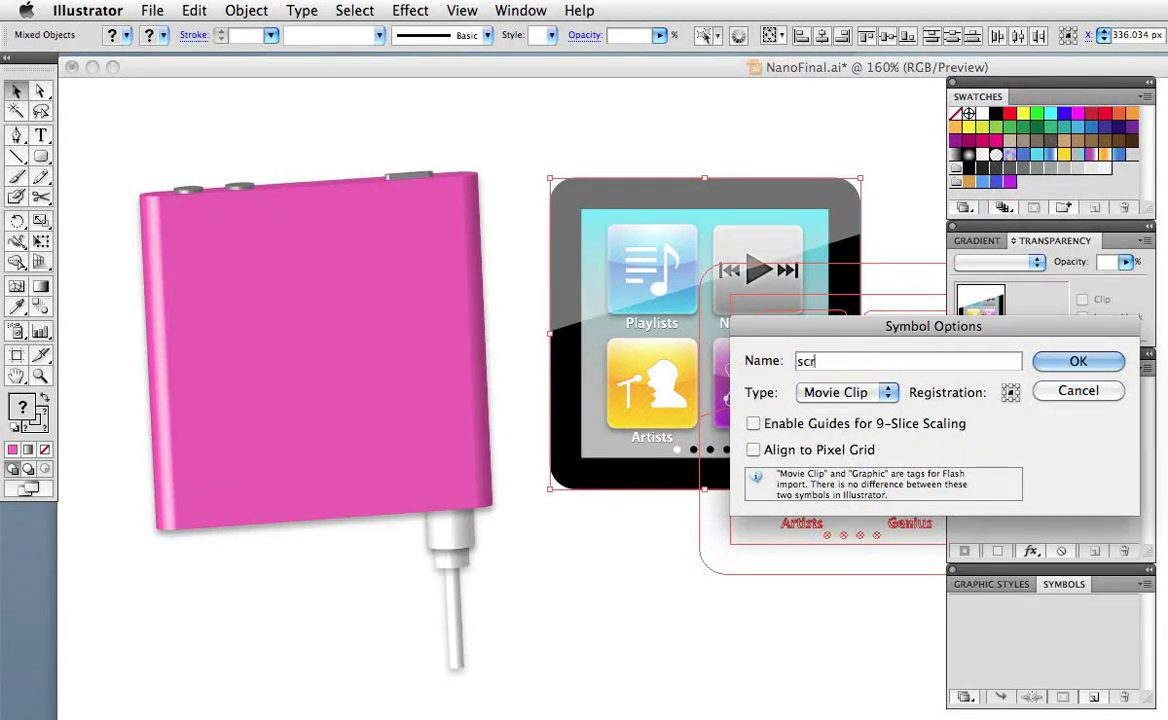
pyautogui.click(1057, 364)
# - Reopen the pink body's 3D Extrude & Bevel settings with preview on and start Map Art
pyautogui.click(358, 363)
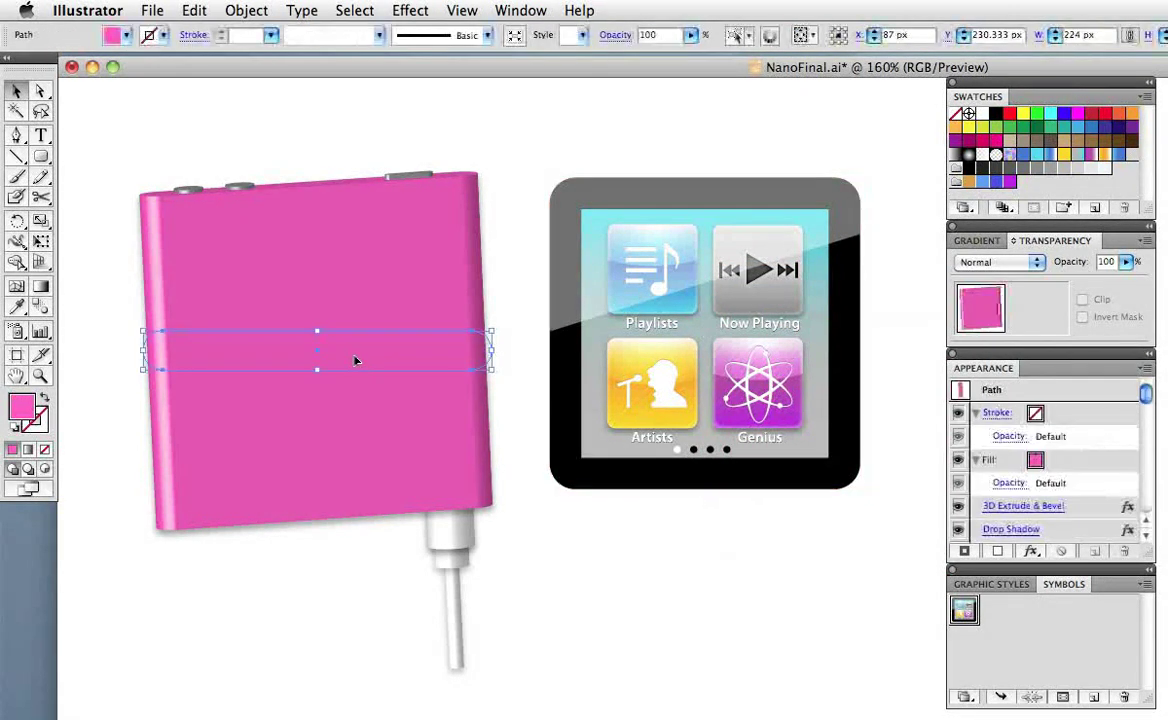
pyautogui.click(1048, 508)
pyautogui.moveTo(1088, 77); pyautogui.dragTo(798, 95)
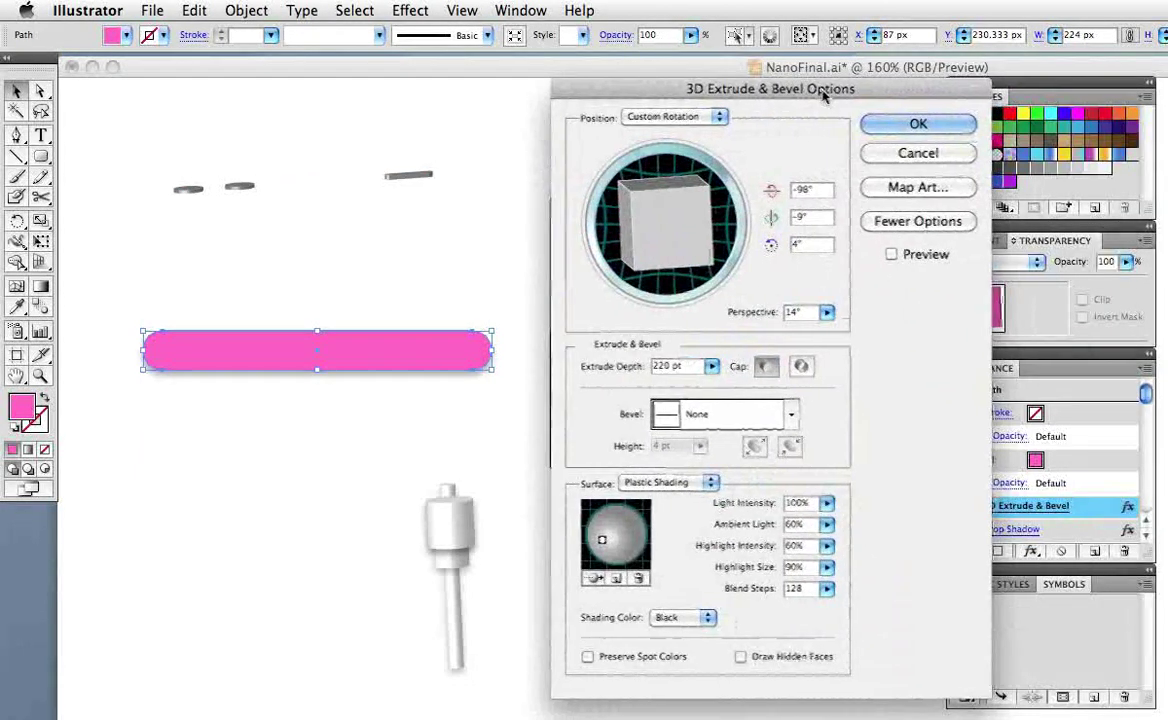
pyautogui.click(890, 255)
pyautogui.click(905, 187)
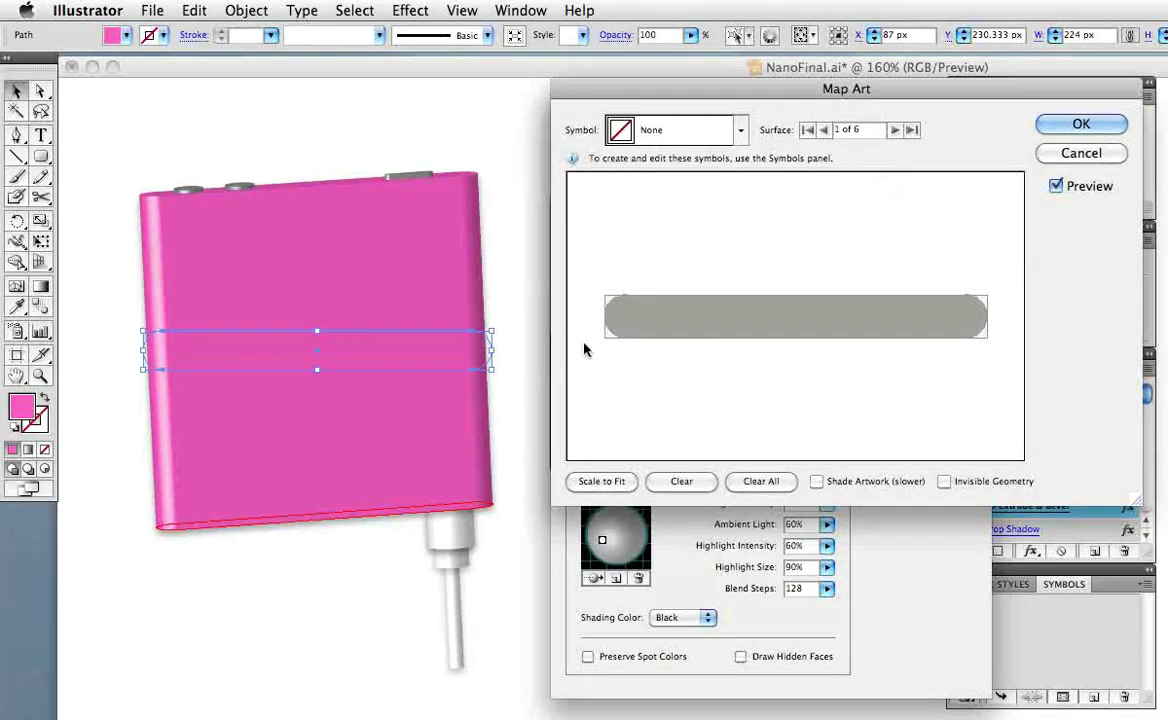
# - Map the 'screen' symbol onto the front face, surface 6 of 6
pyautogui.click(894, 130)
pyautogui.click(894, 130)
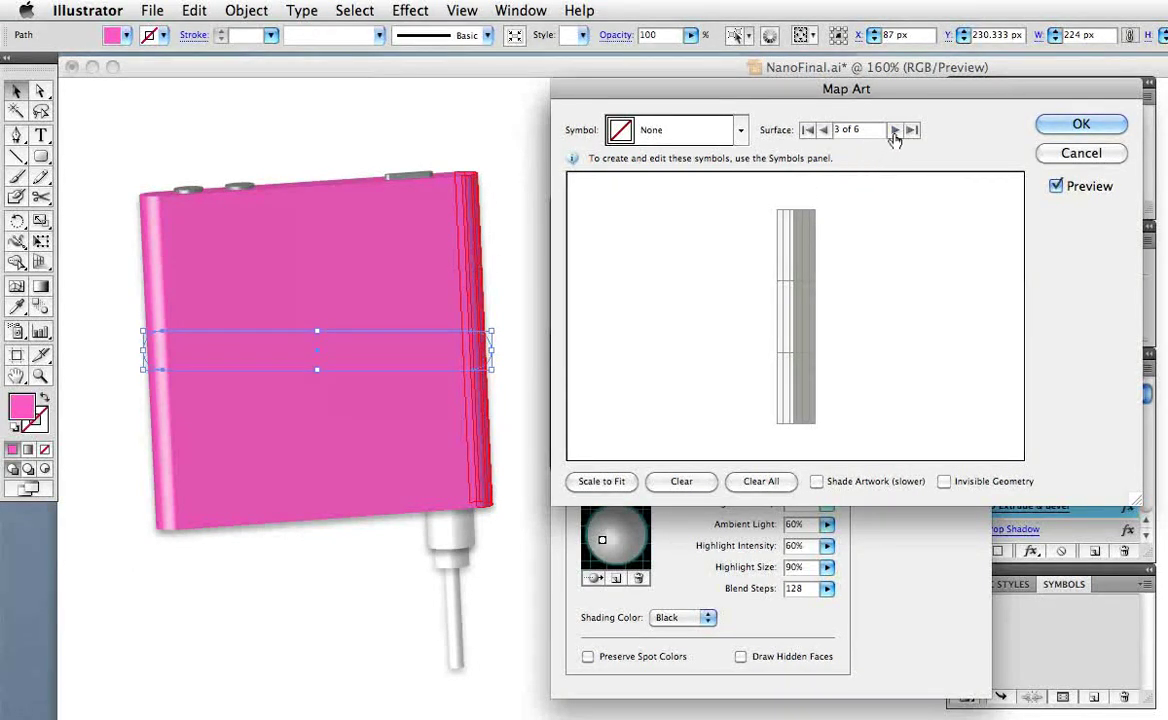
pyautogui.click(894, 130)
pyautogui.click(894, 130)
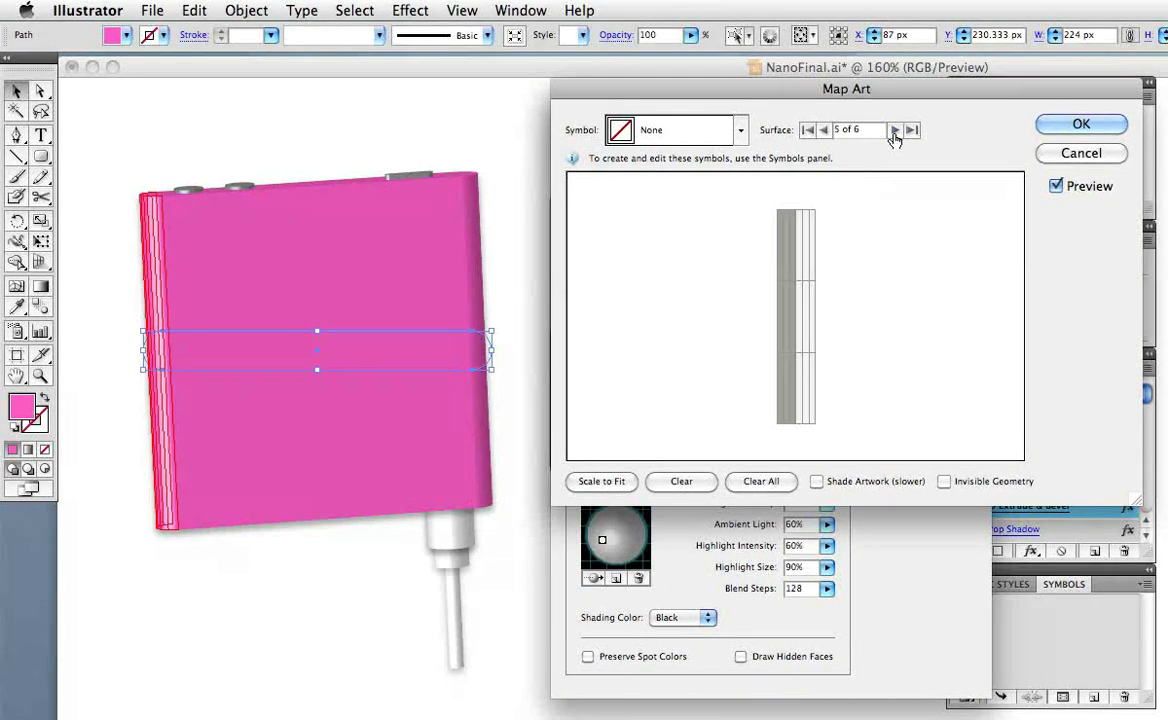
pyautogui.click(894, 130)
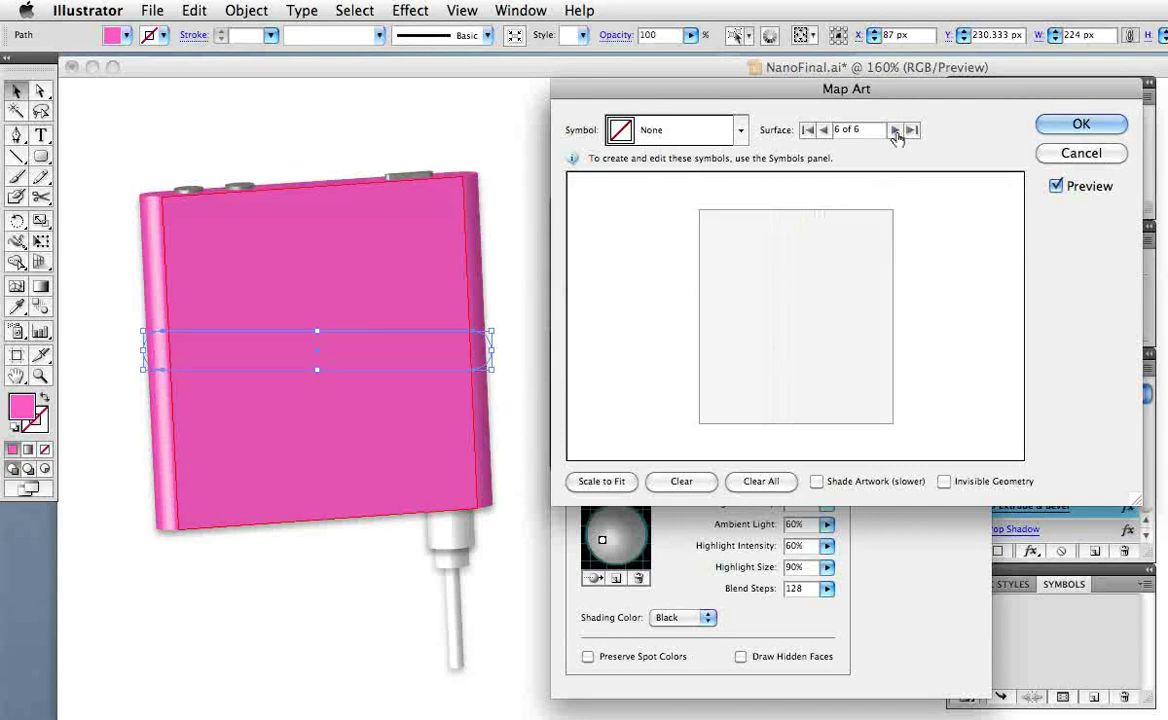
pyautogui.click(738, 138)
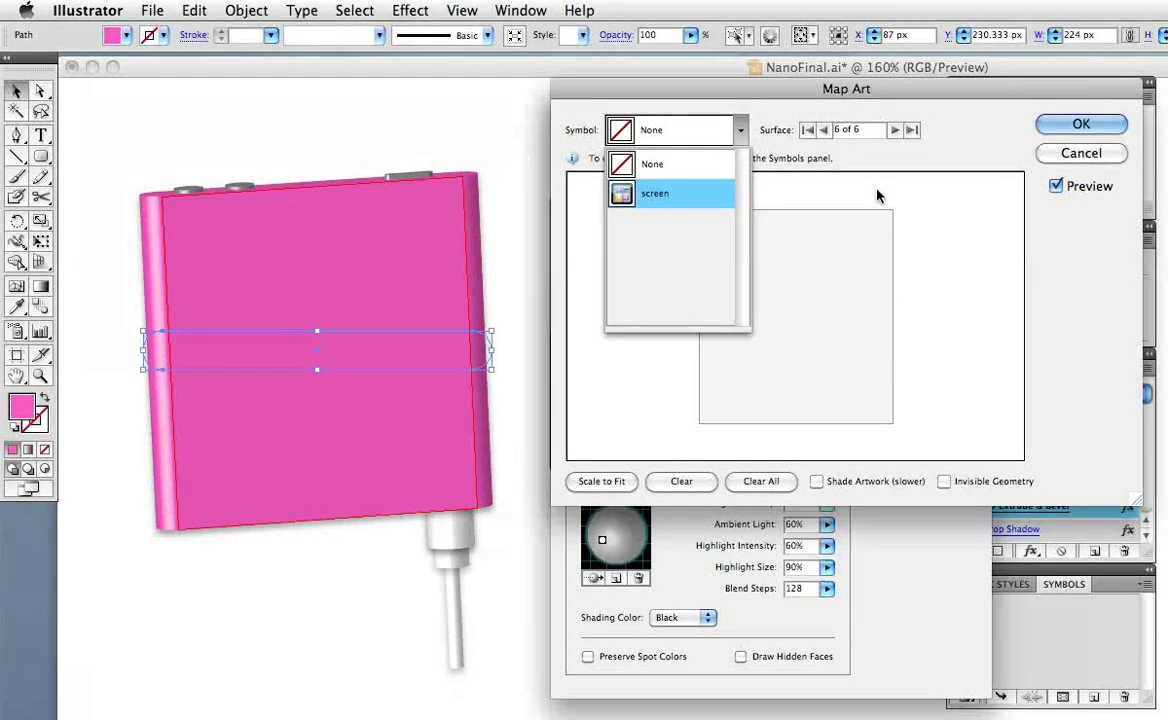
pyautogui.press('Return')
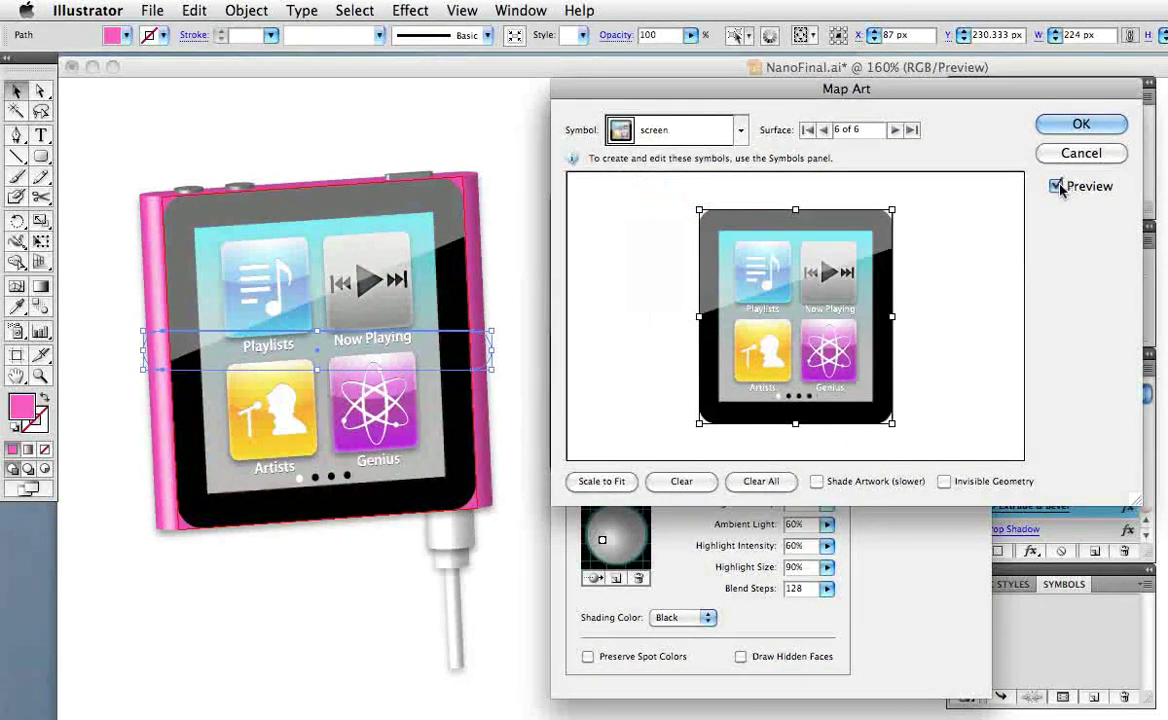
# - Shrink the mapped screen slightly, nudge it right and down, and confirm the mapping
pyautogui.click(1057, 187)
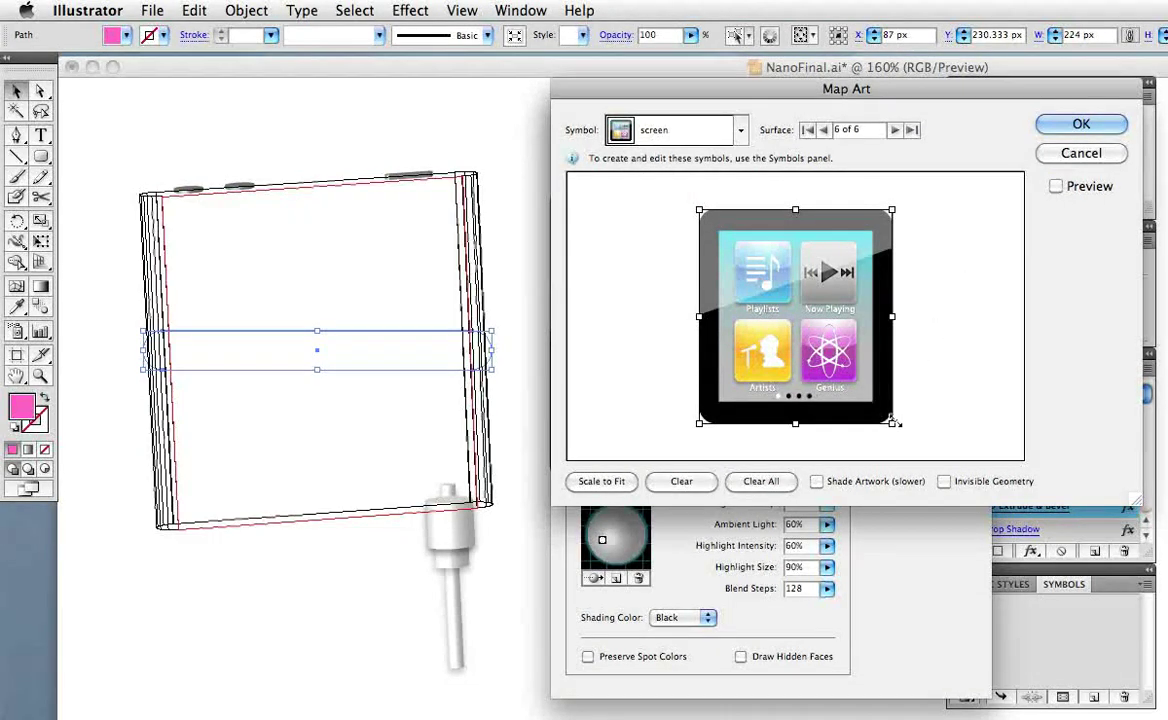
pyautogui.moveTo(891, 421); pyautogui.dragTo(885, 414)
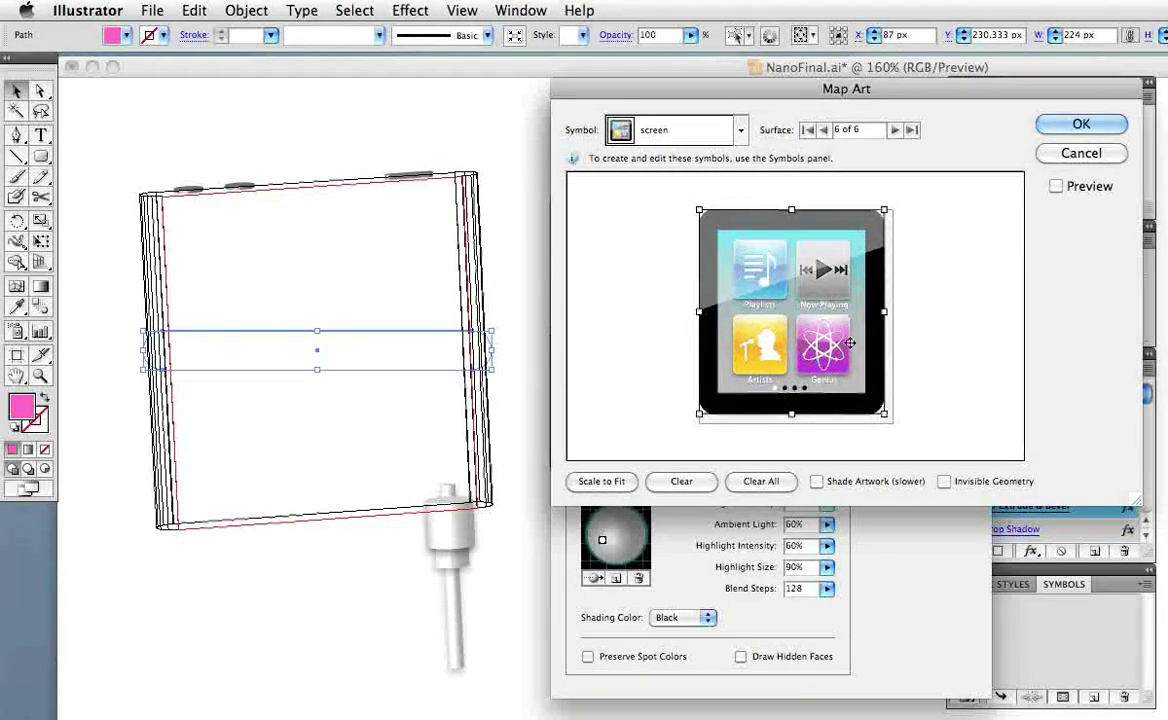
pyautogui.moveTo(739, 224); pyautogui.dragTo(743, 227)
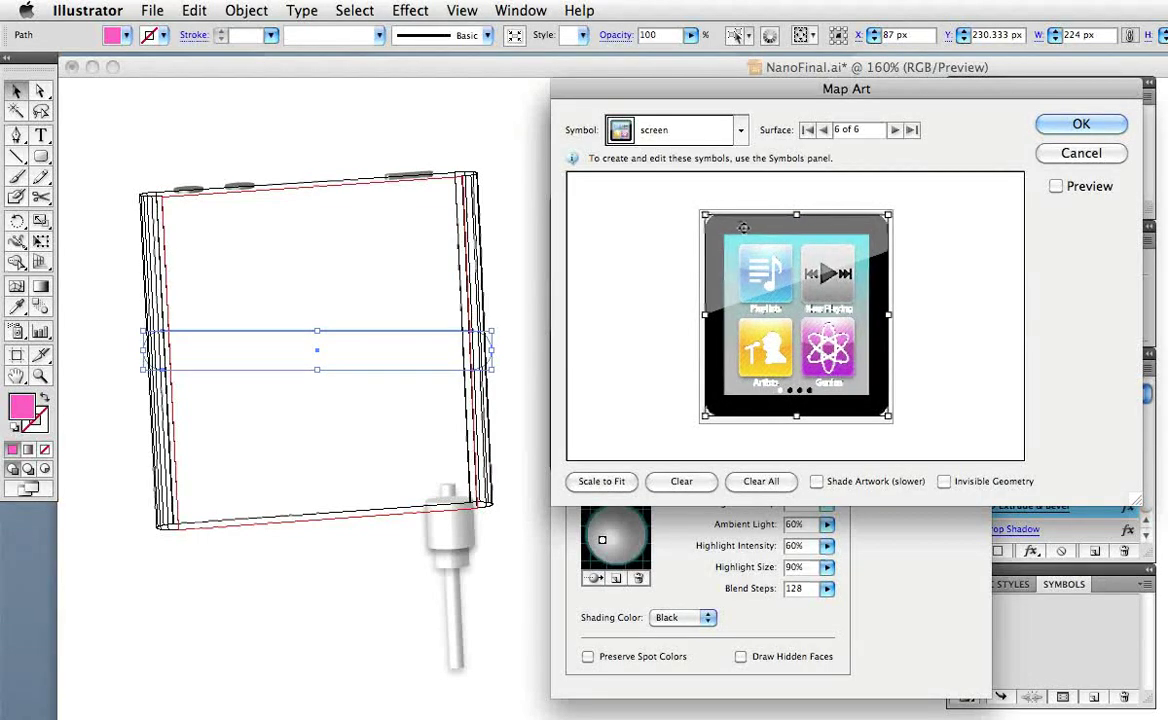
pyautogui.click(1081, 123)
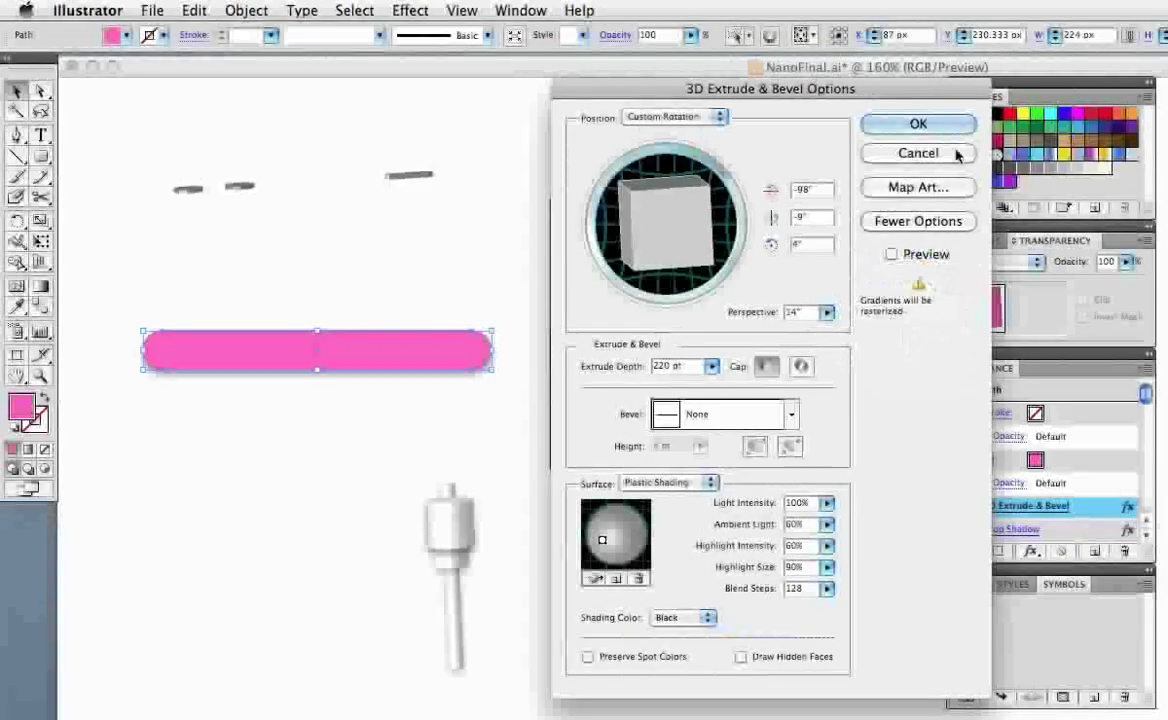
# - Apply the 3D settings, deselect, then zoom in and pan toward the flat screen artwork
pyautogui.click(918, 124)
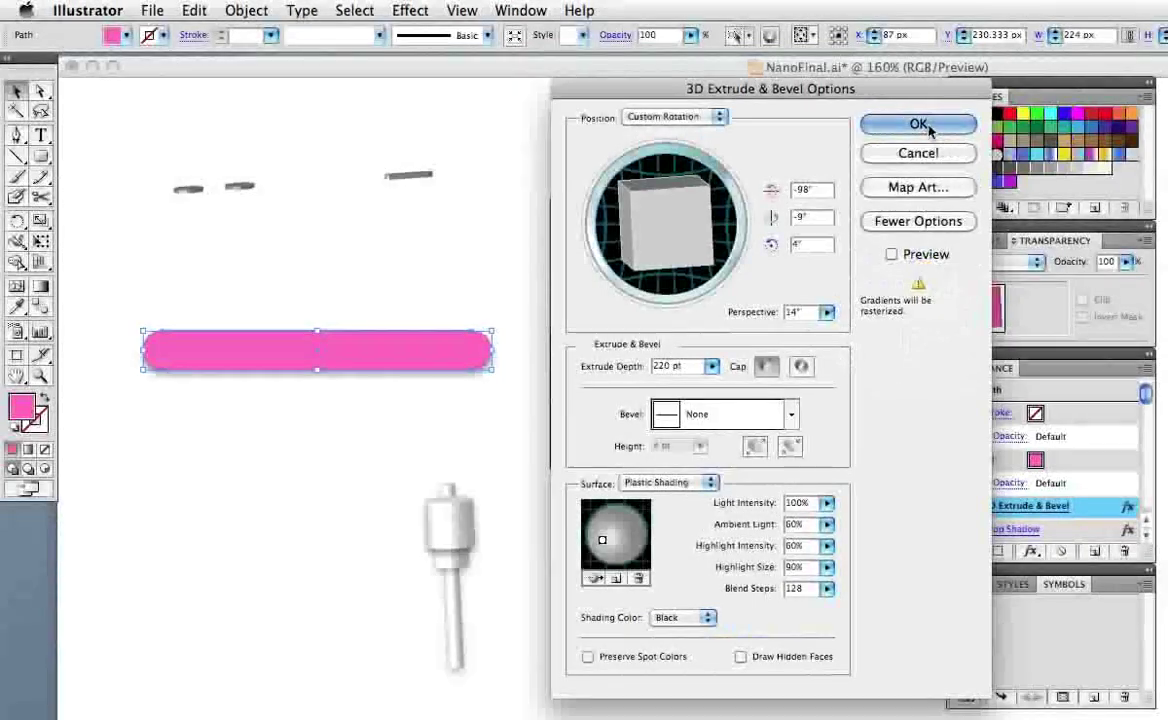
pyautogui.click(898, 348)
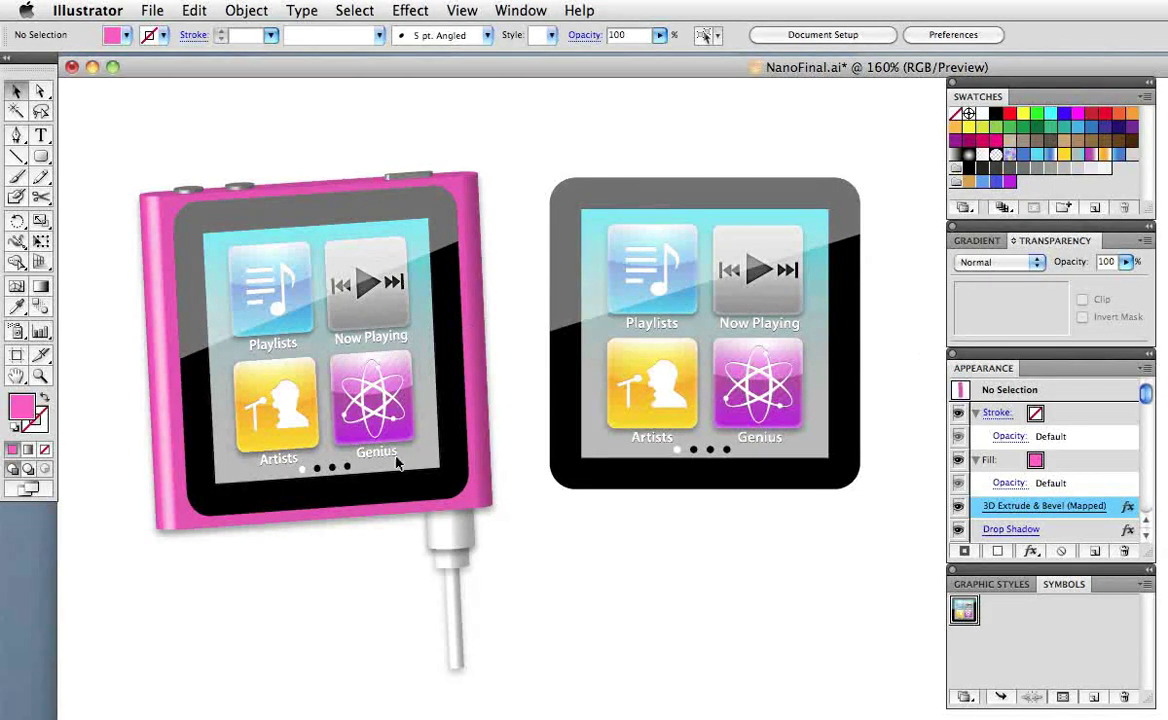
pyautogui.press('super+equal')
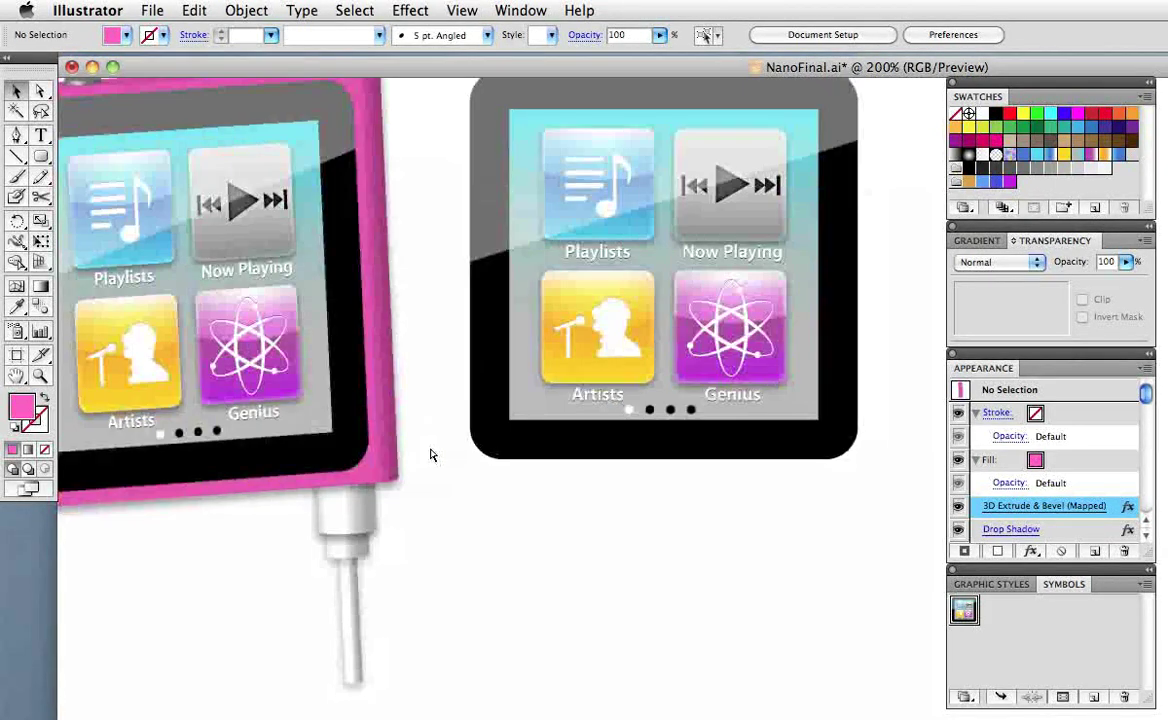
pyautogui.press('super+equal')
pyautogui.moveTo(196, 375); pyautogui.dragTo(615, 435)
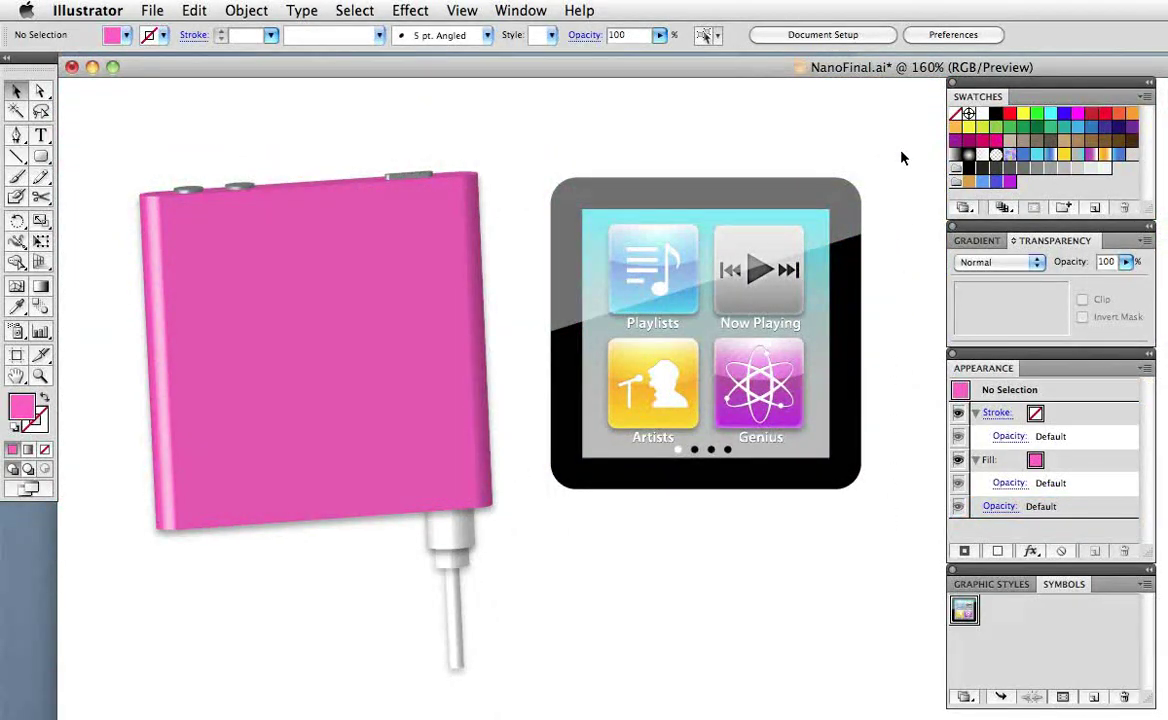
# - Rasterize the flat screen artwork at High (300 ppi) with a transparent background
pyautogui.click(840, 195)
pyautogui.click(246, 10)
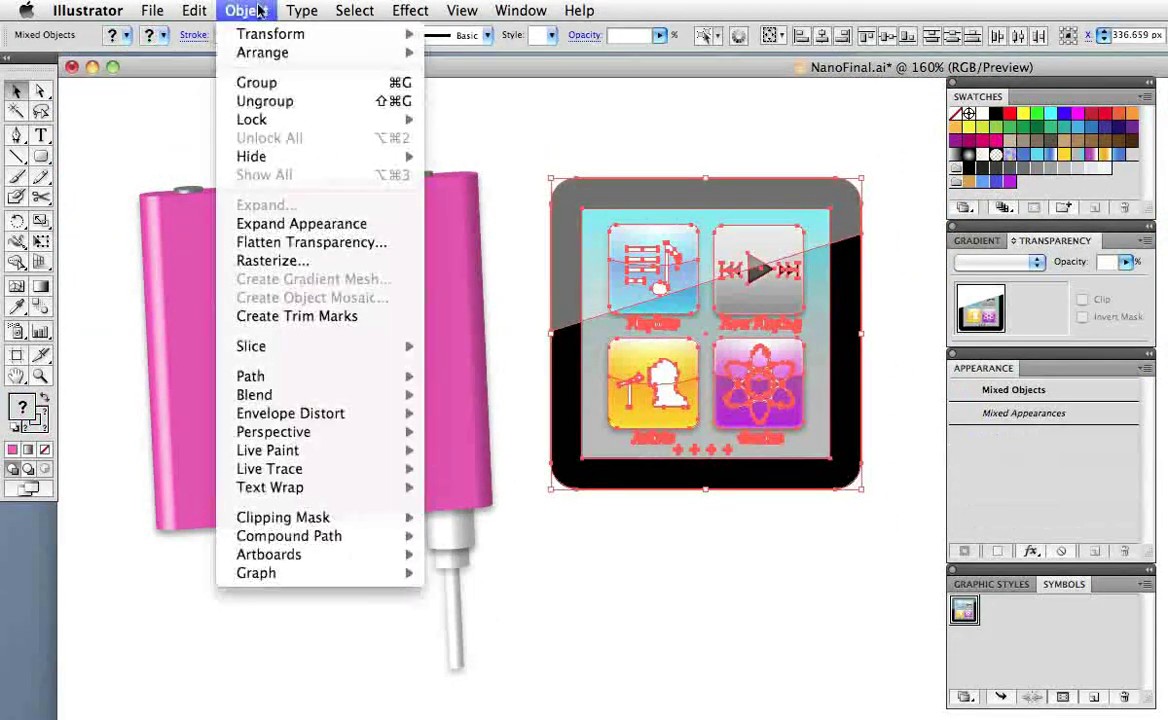
pyautogui.click(313, 262)
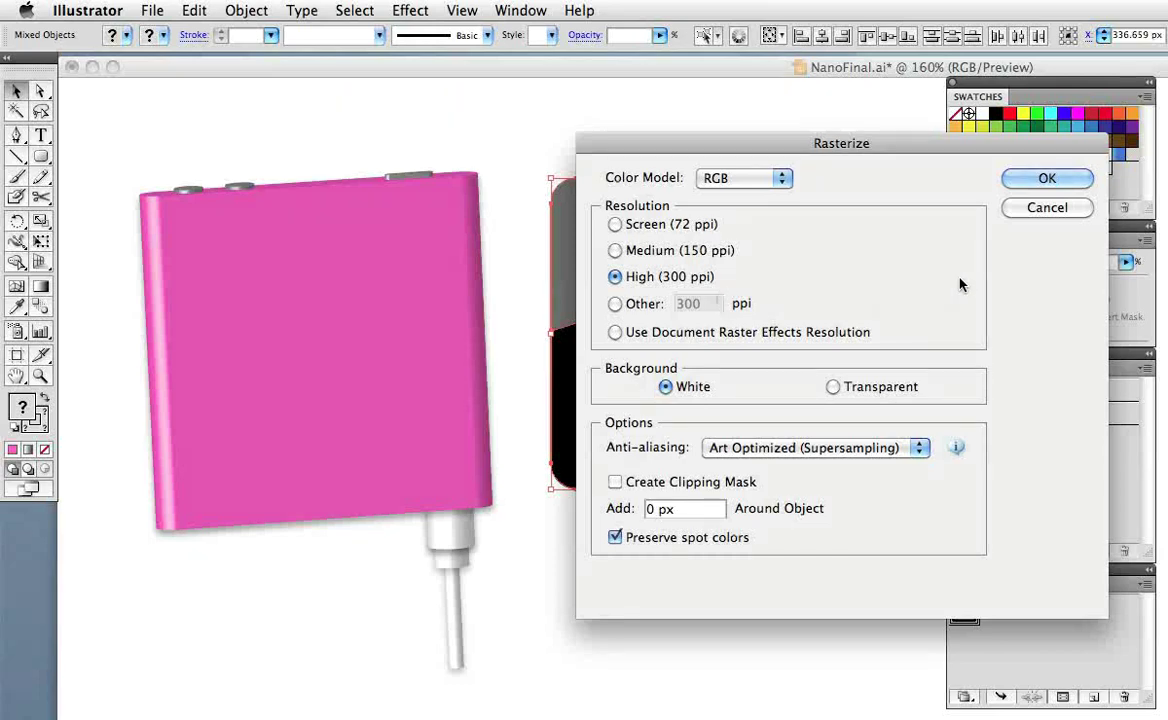
pyautogui.click(833, 387)
pyautogui.click(1058, 180)
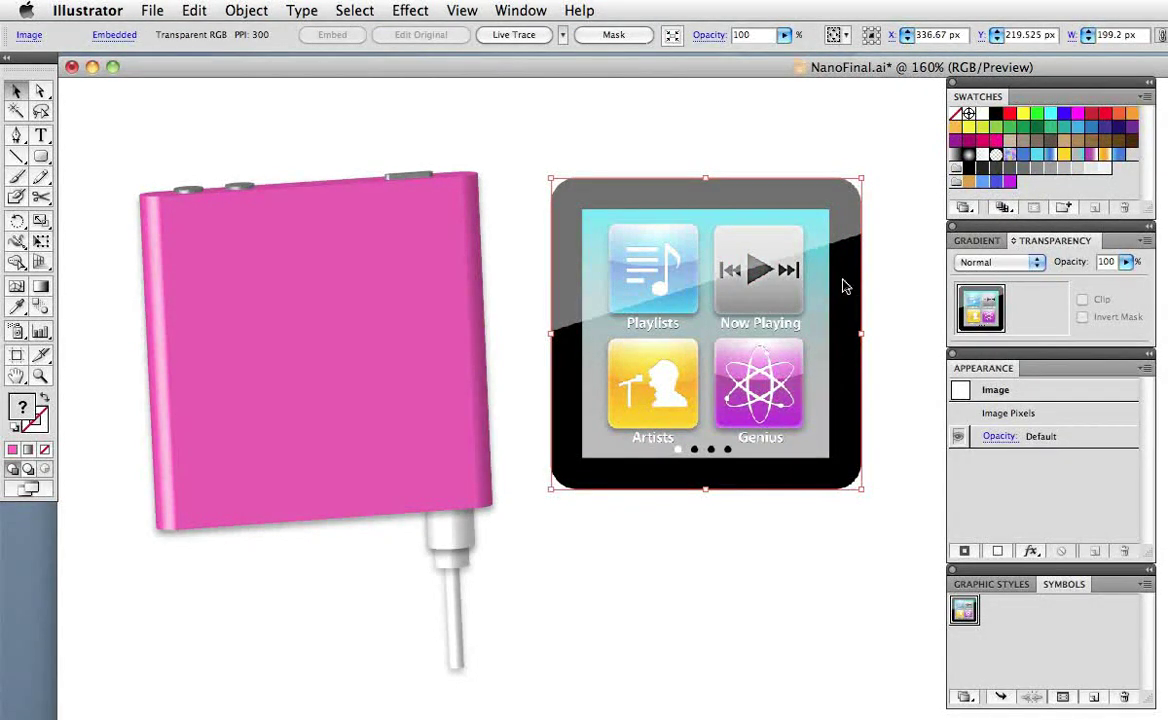
# - Make the rasterized screen symbol 'screen2' and map it onto surface 6 instead
pyautogui.moveTo(843, 287); pyautogui.dragTo(925, 469)
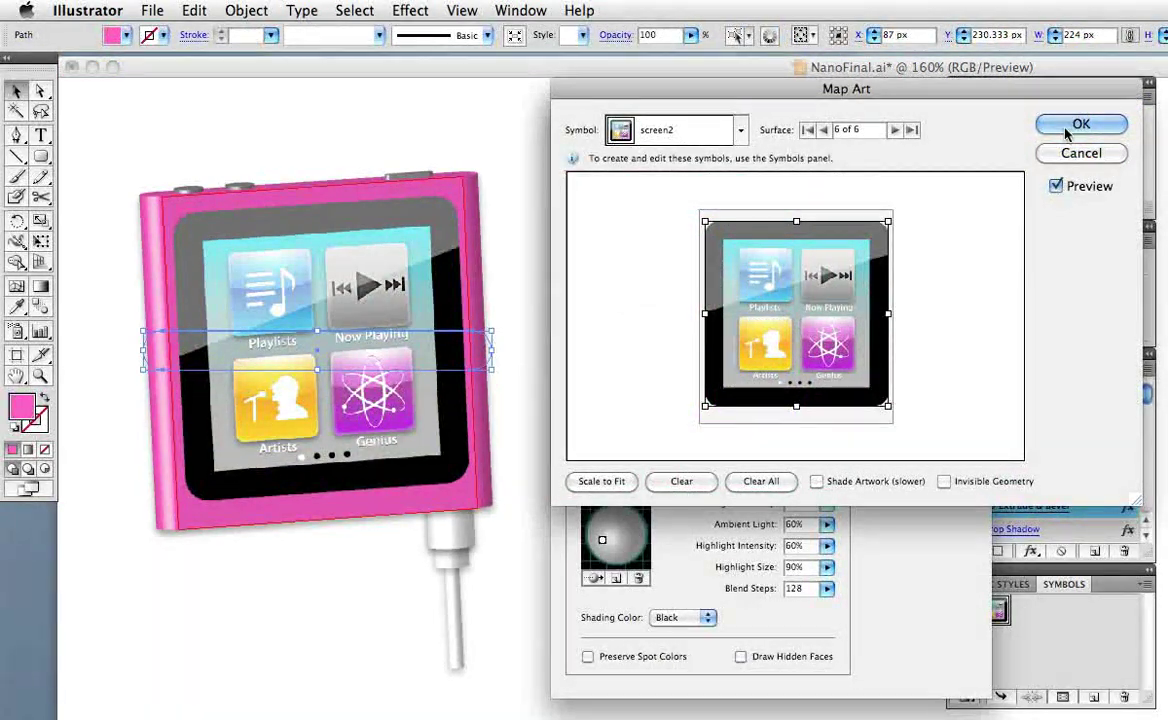
pyautogui.click(1068, 130)
pyautogui.click(861, 116)
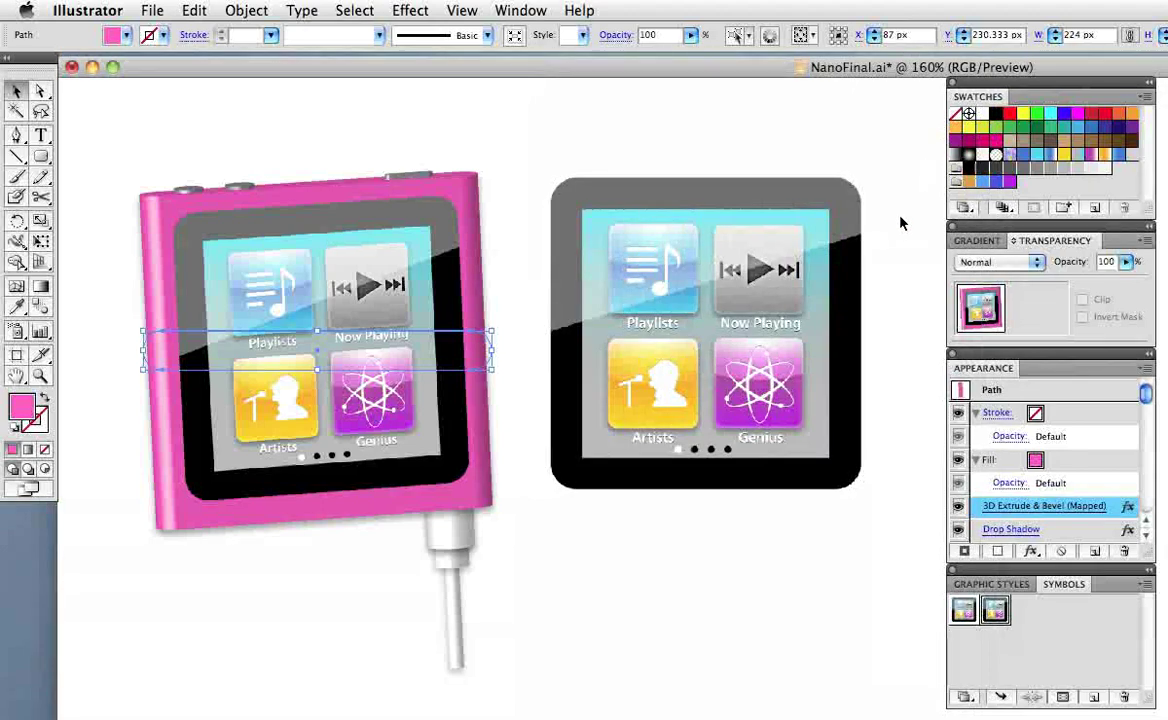